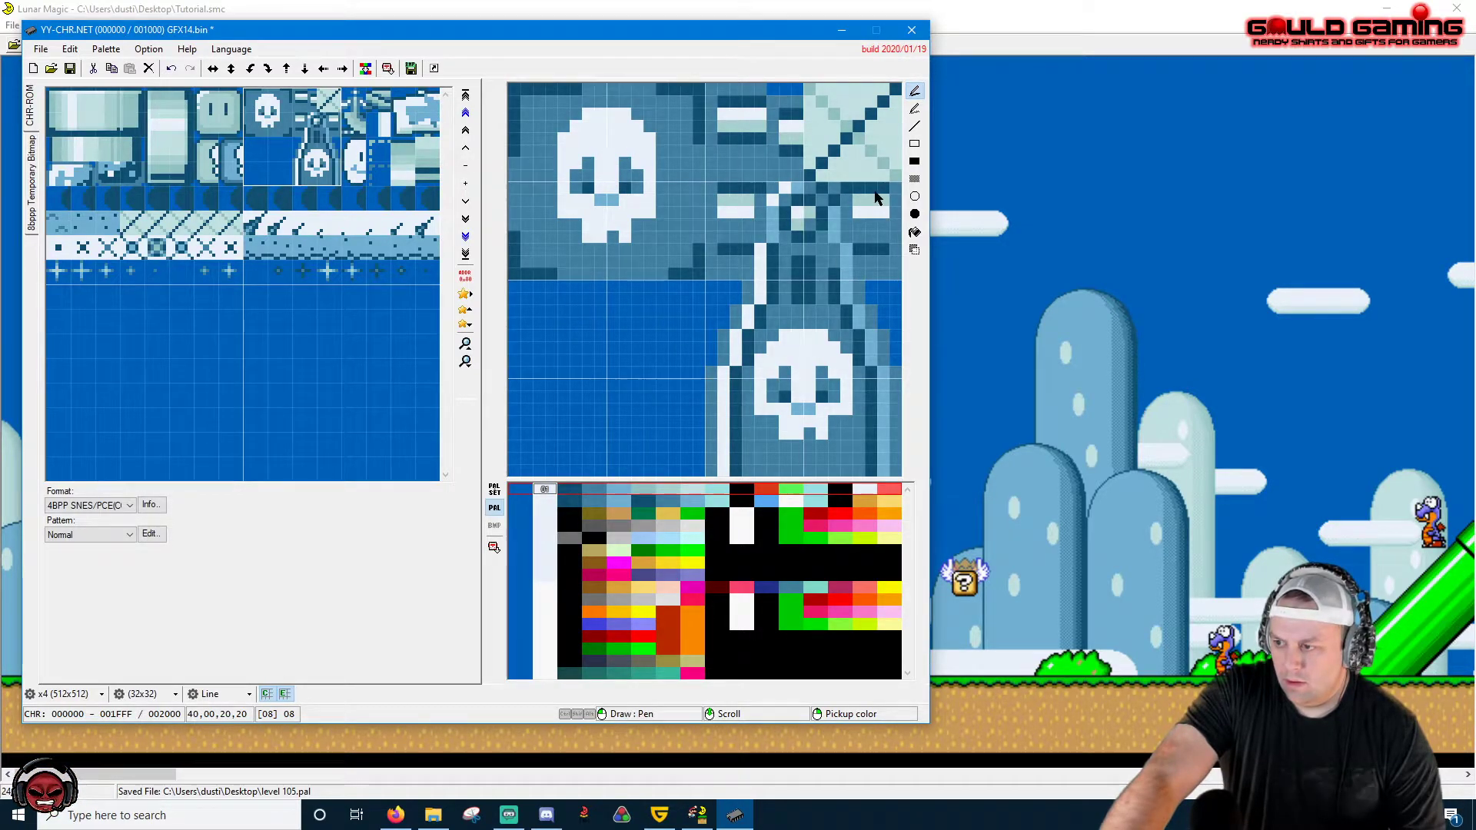
Preview the skull block and surrounding tiles in various palette rows, finishing on the first row.
click(546, 501)
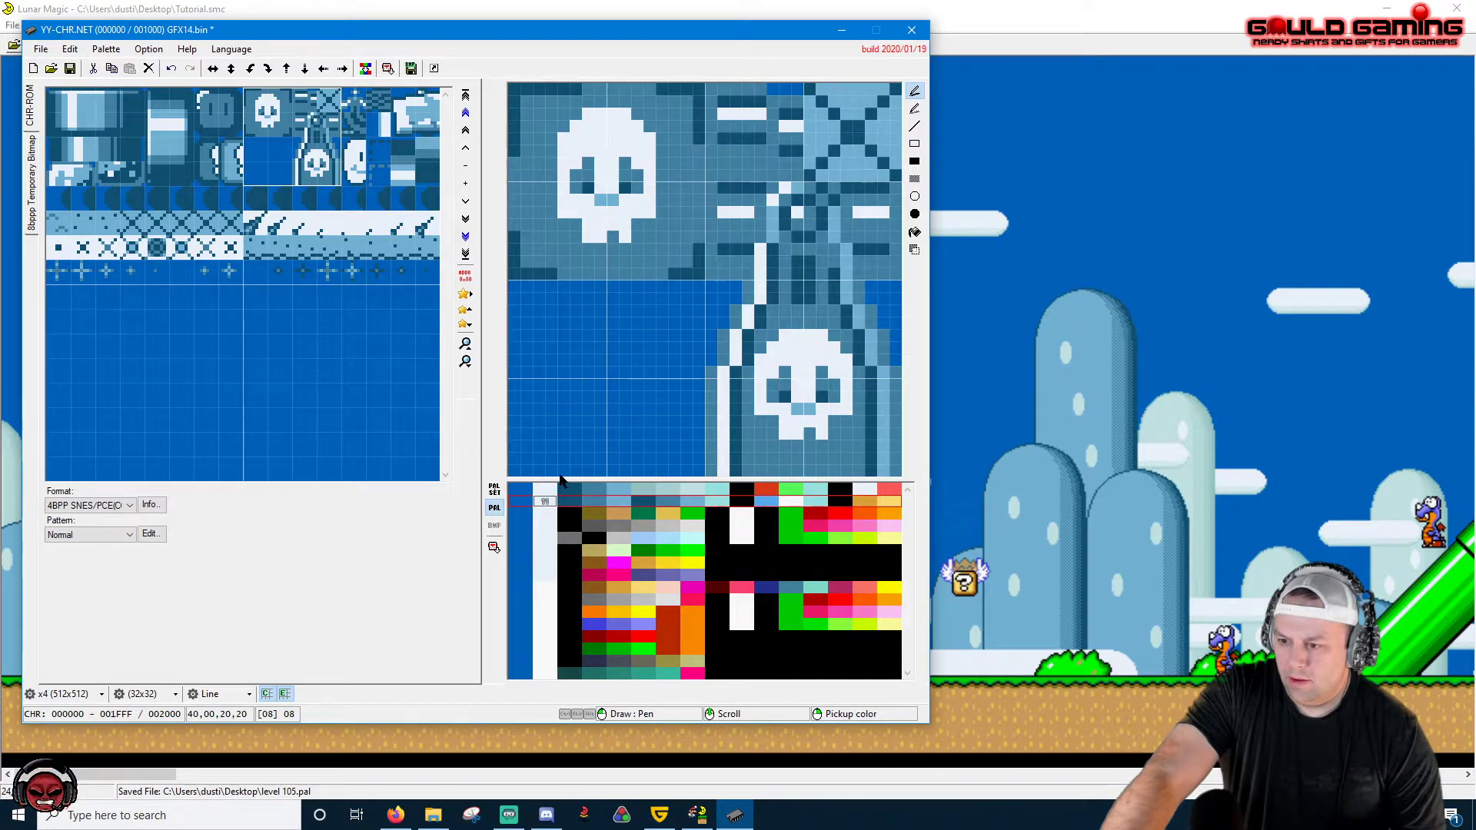
scroll(549, 517, down, 3)
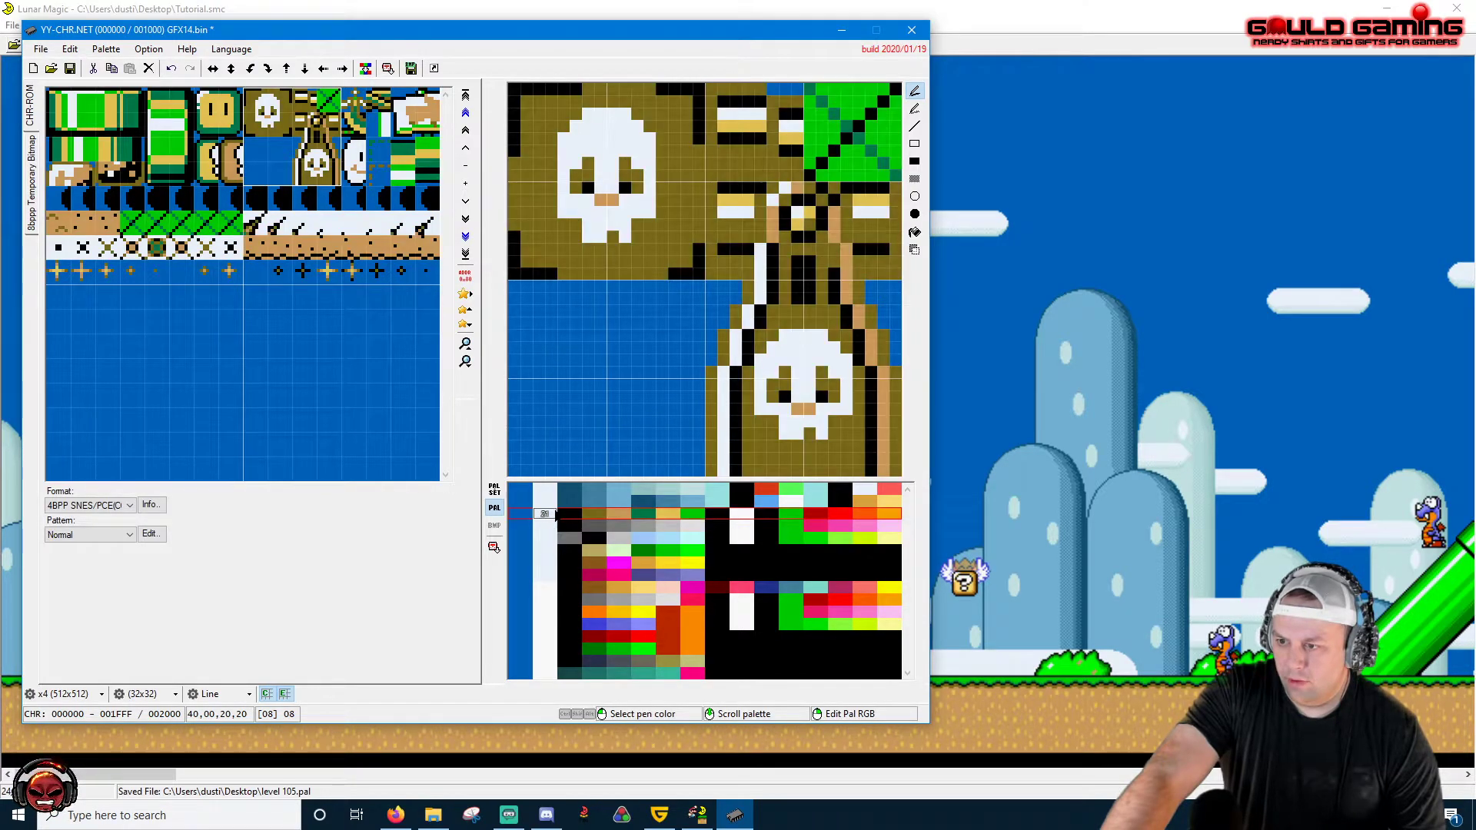
scroll(549, 538, down, 3)
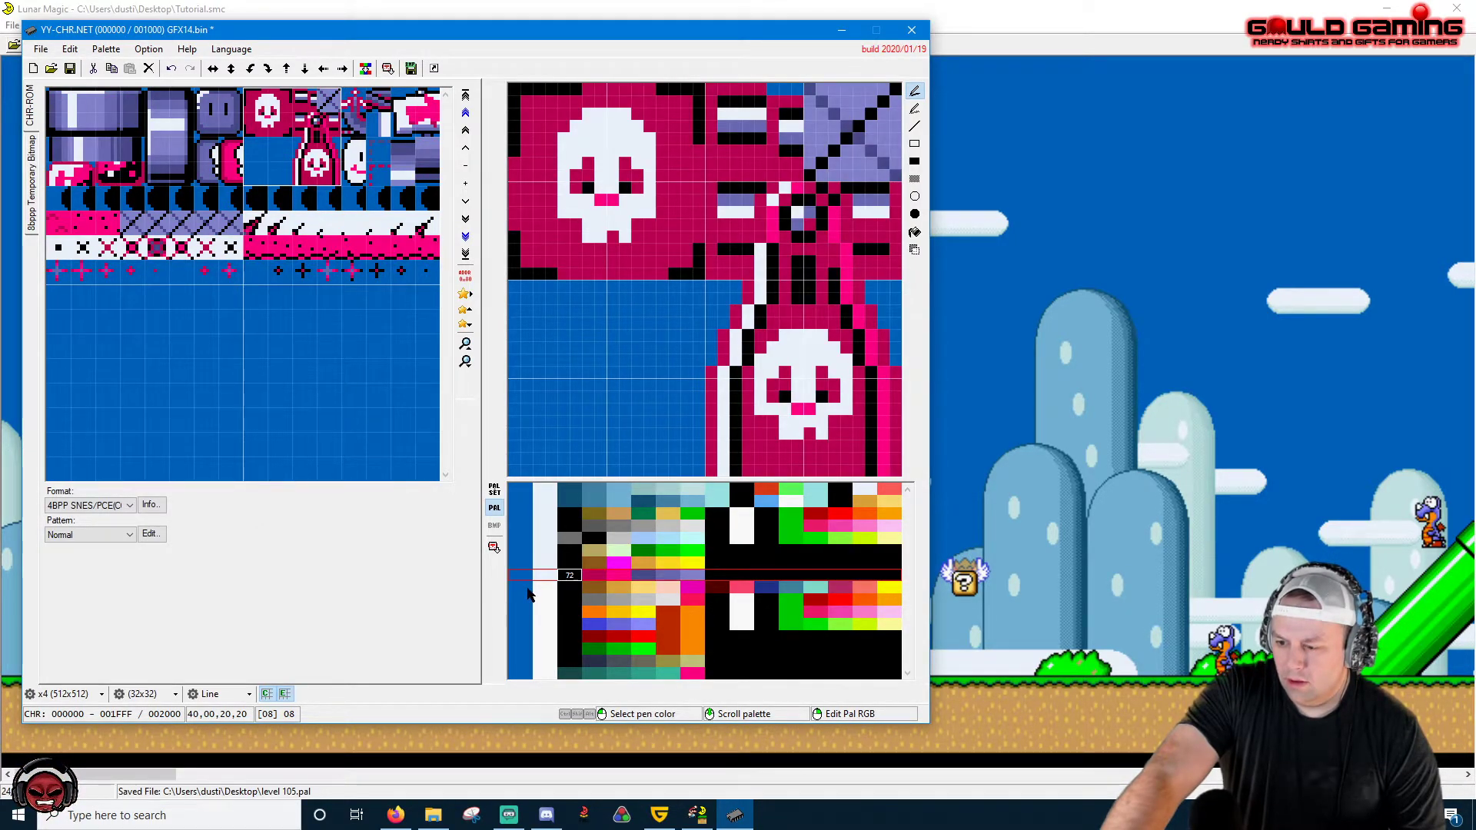
scroll(555, 582, down, 1)
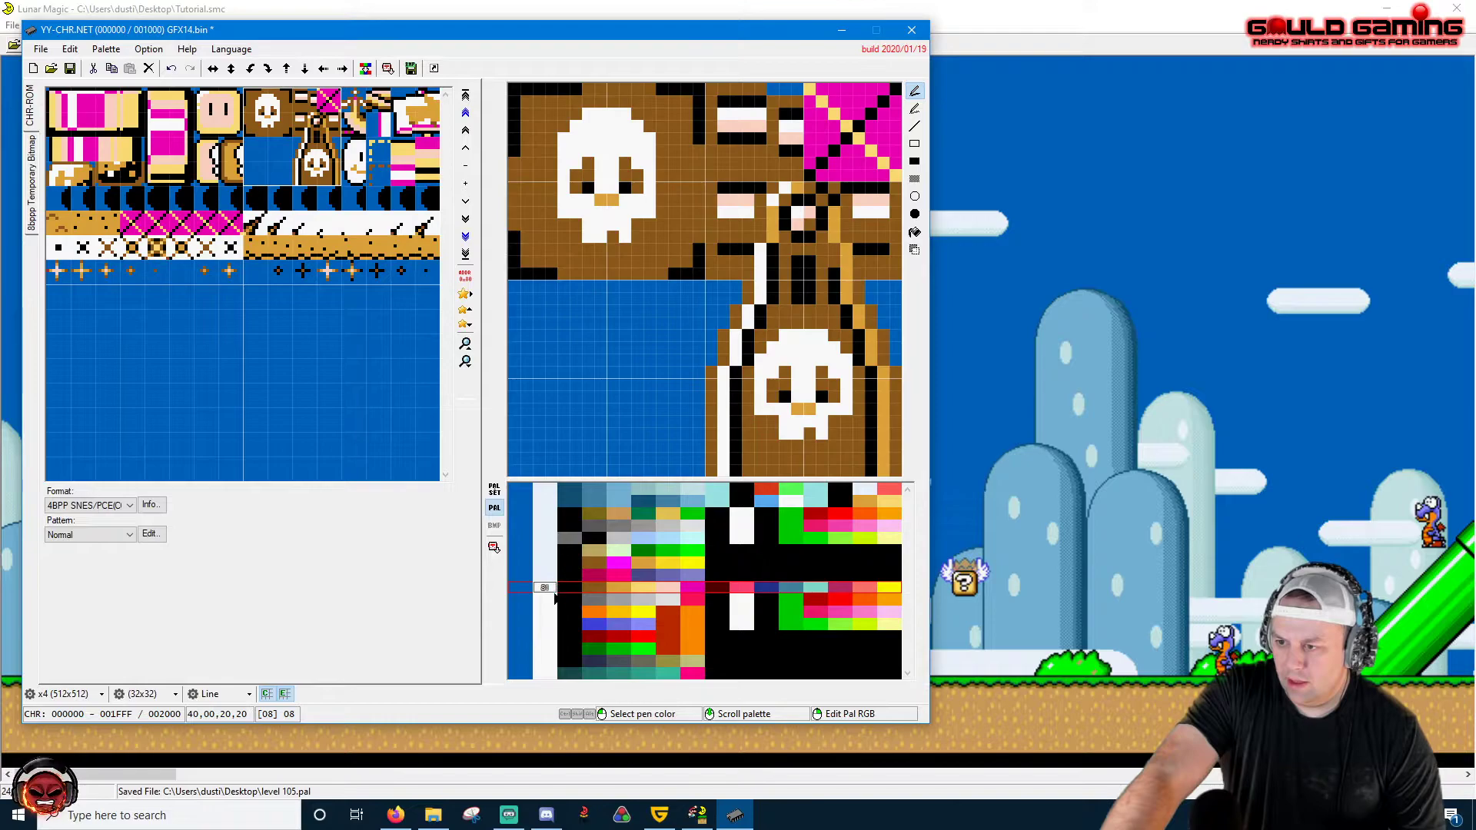
scroll(553, 596, down, 1)
click(550, 639)
click(550, 647)
click(568, 589)
click(545, 488)
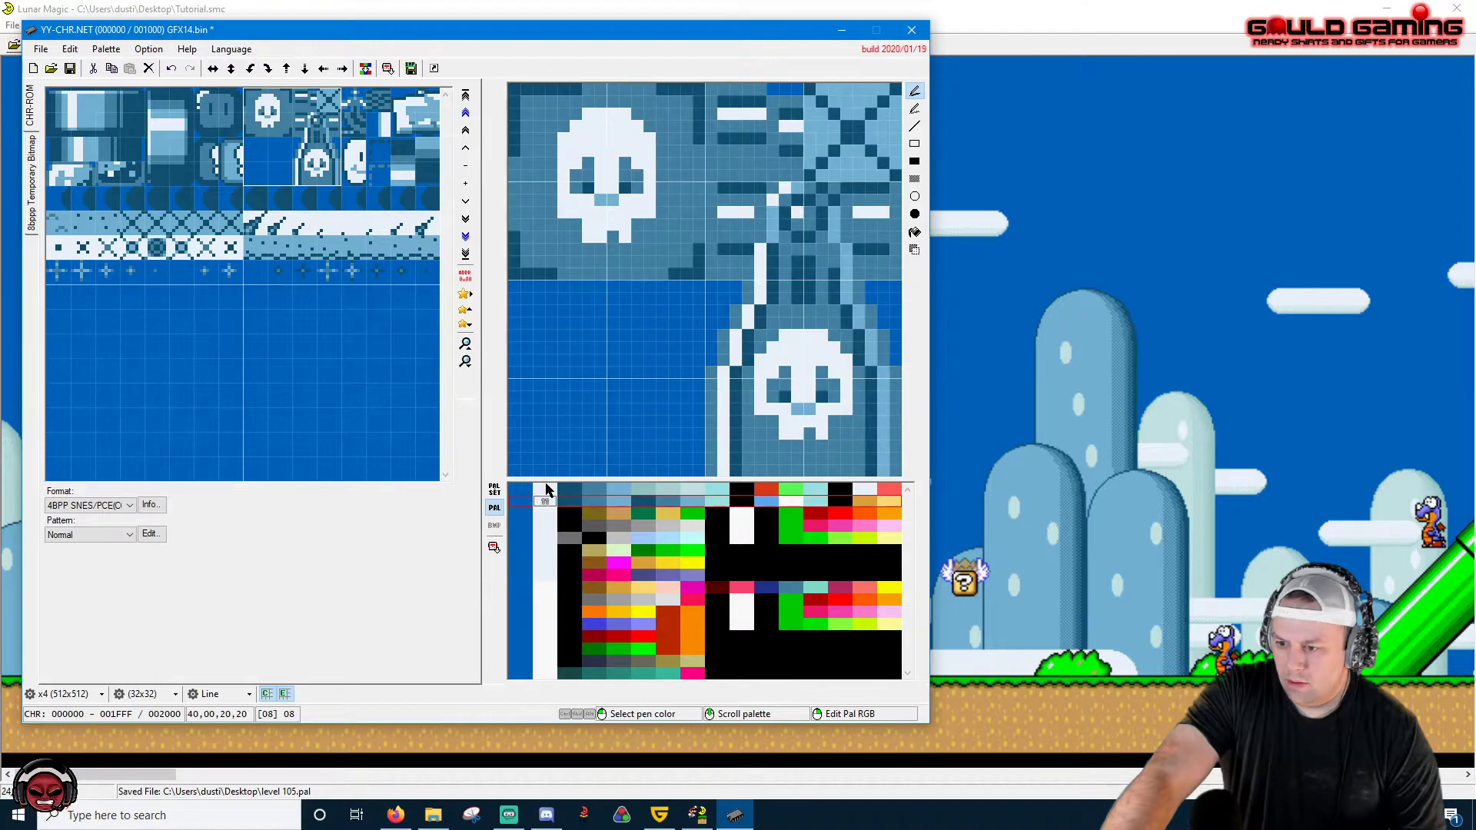
click(567, 563)
click(569, 600)
scroll(704, 581, down, 2)
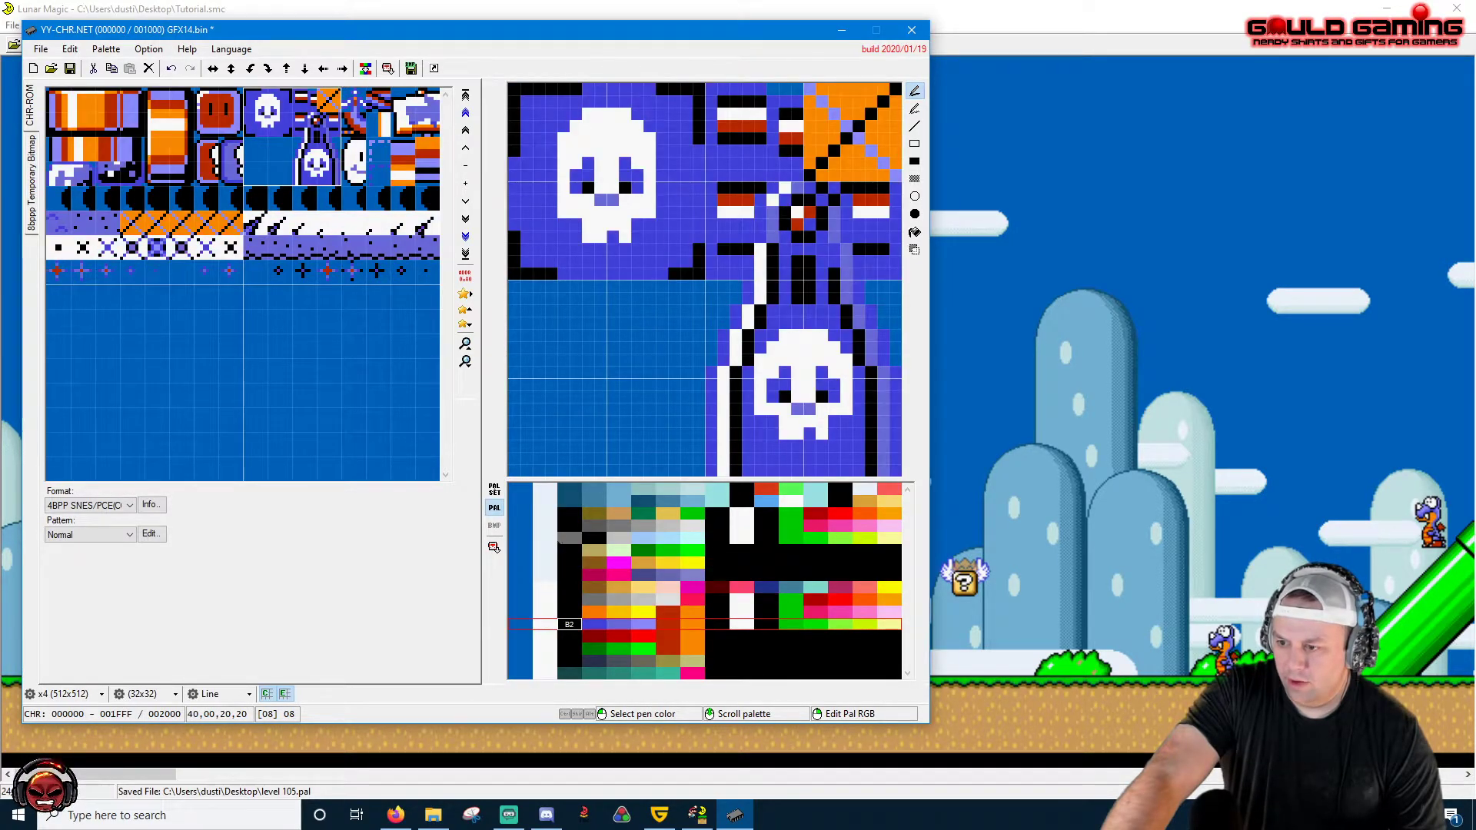
click(547, 490)
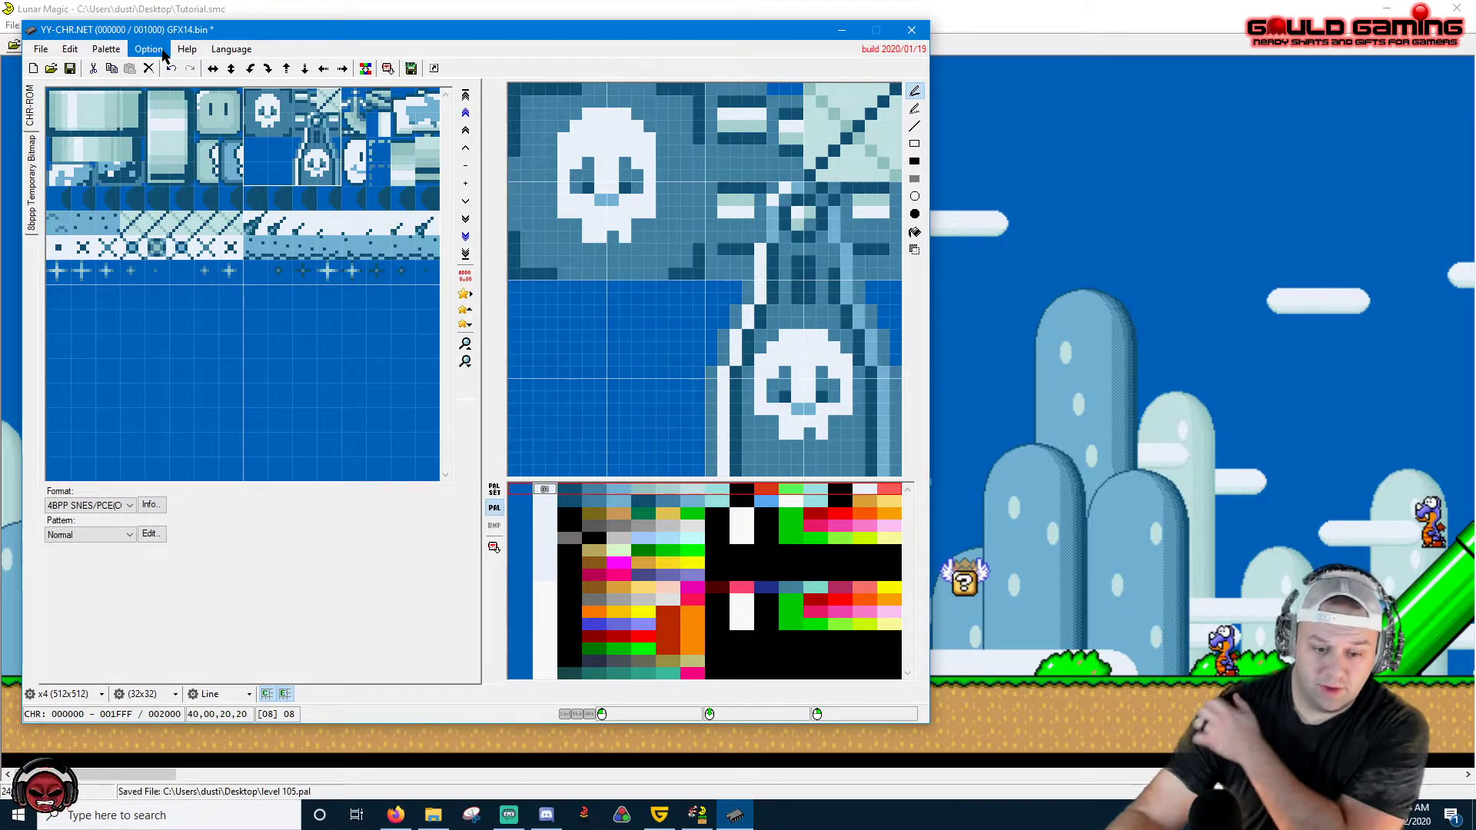
Save the edited graphics as ExGFX100 in the Desktop's ExGraphics folder, keeping the original file size, and close YY-CHR.
click(42, 50)
click(62, 132)
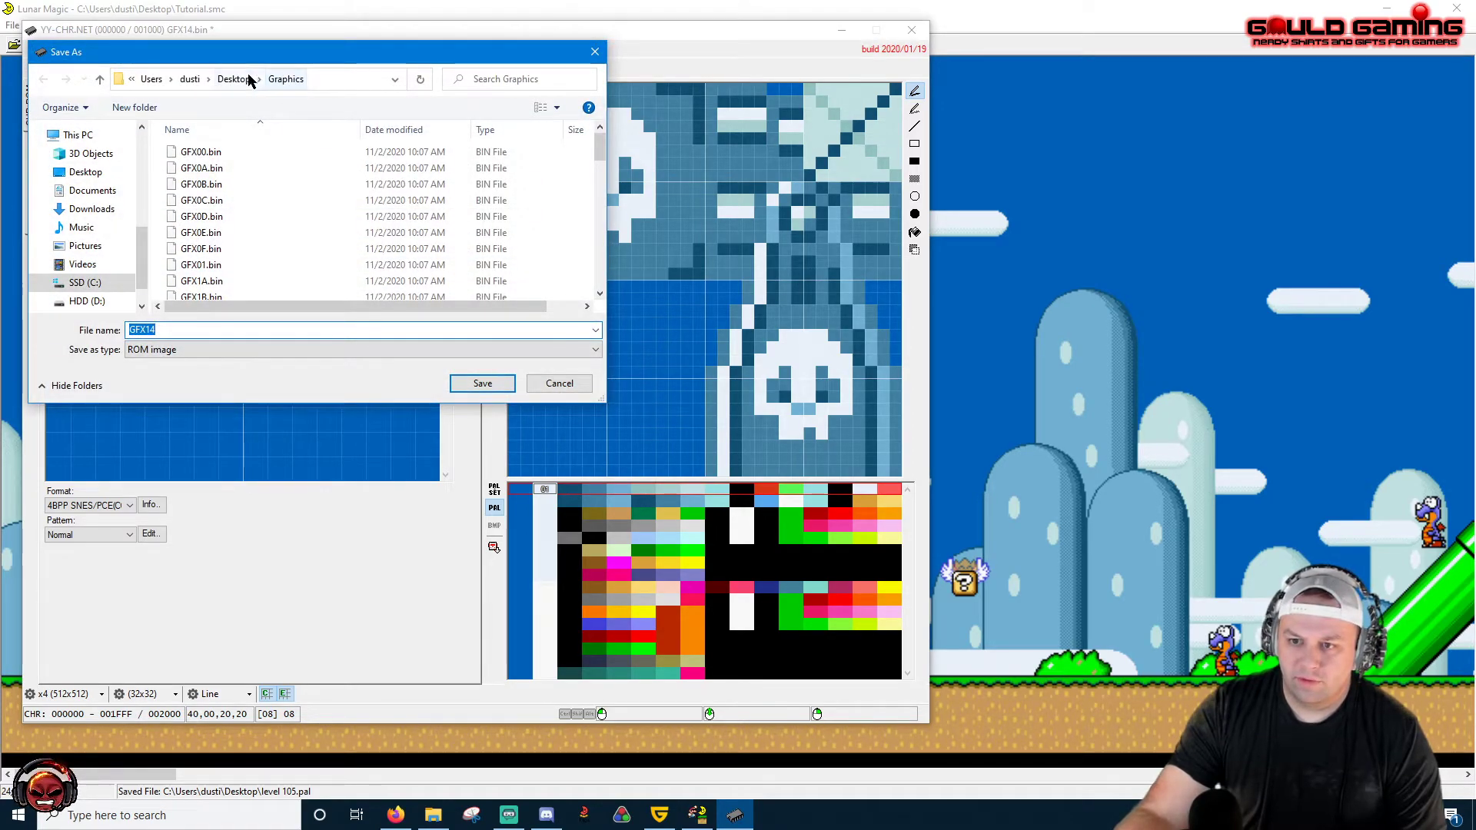
click(248, 79)
scroll(306, 257, down, 1)
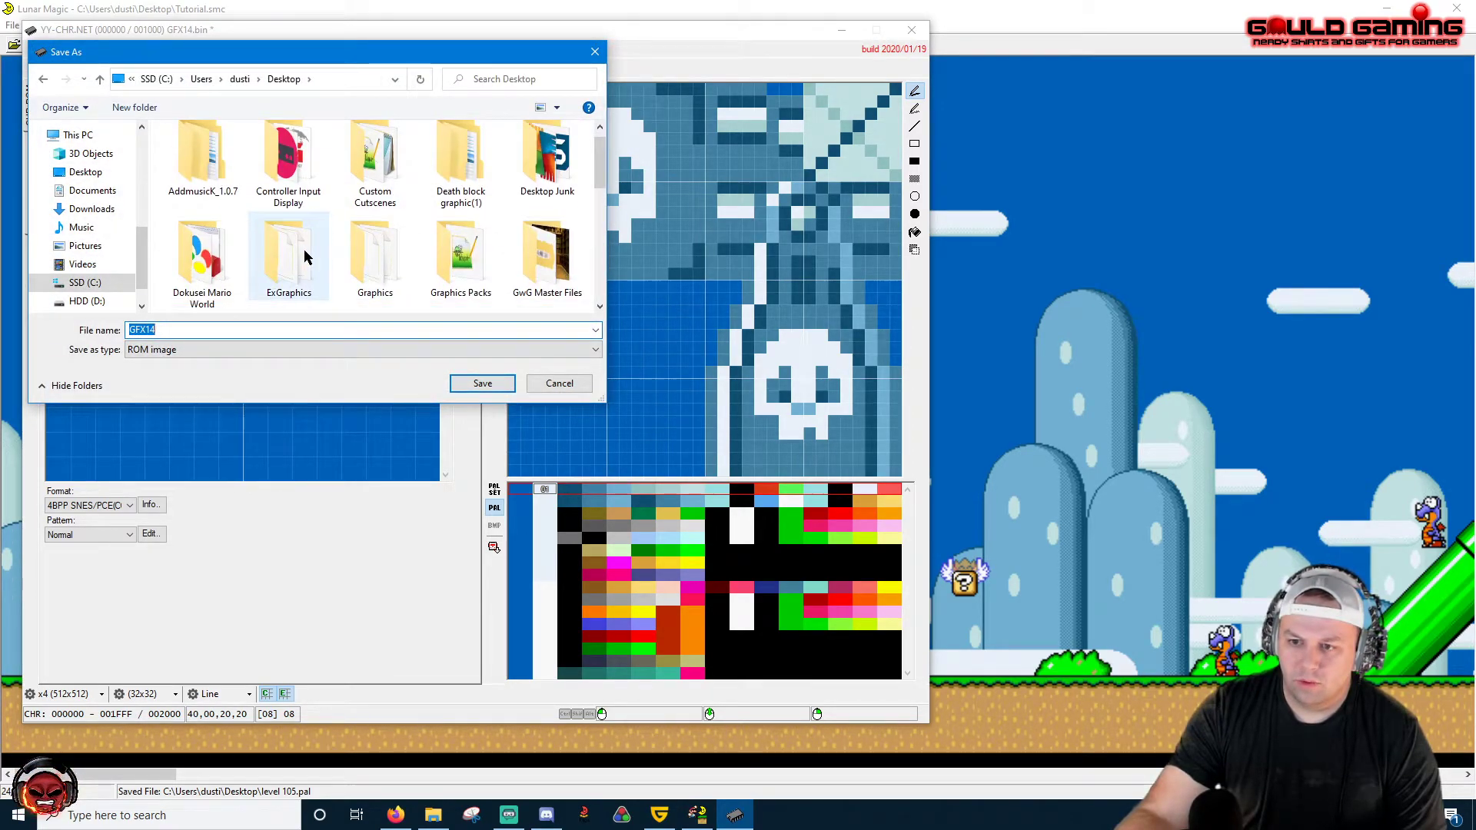
double_click(305, 257)
double_click(188, 329)
text(Ex)
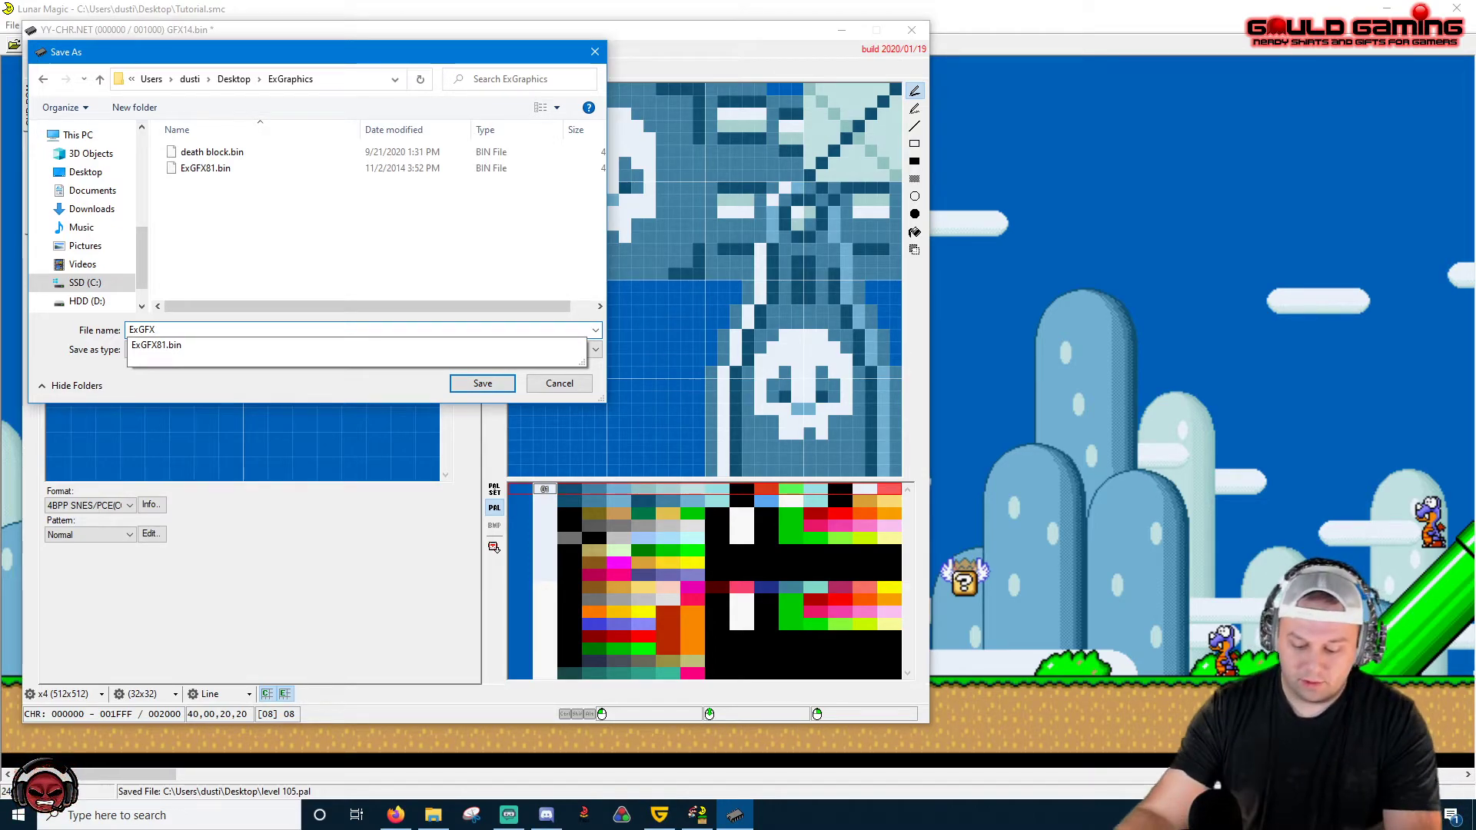
text(100)
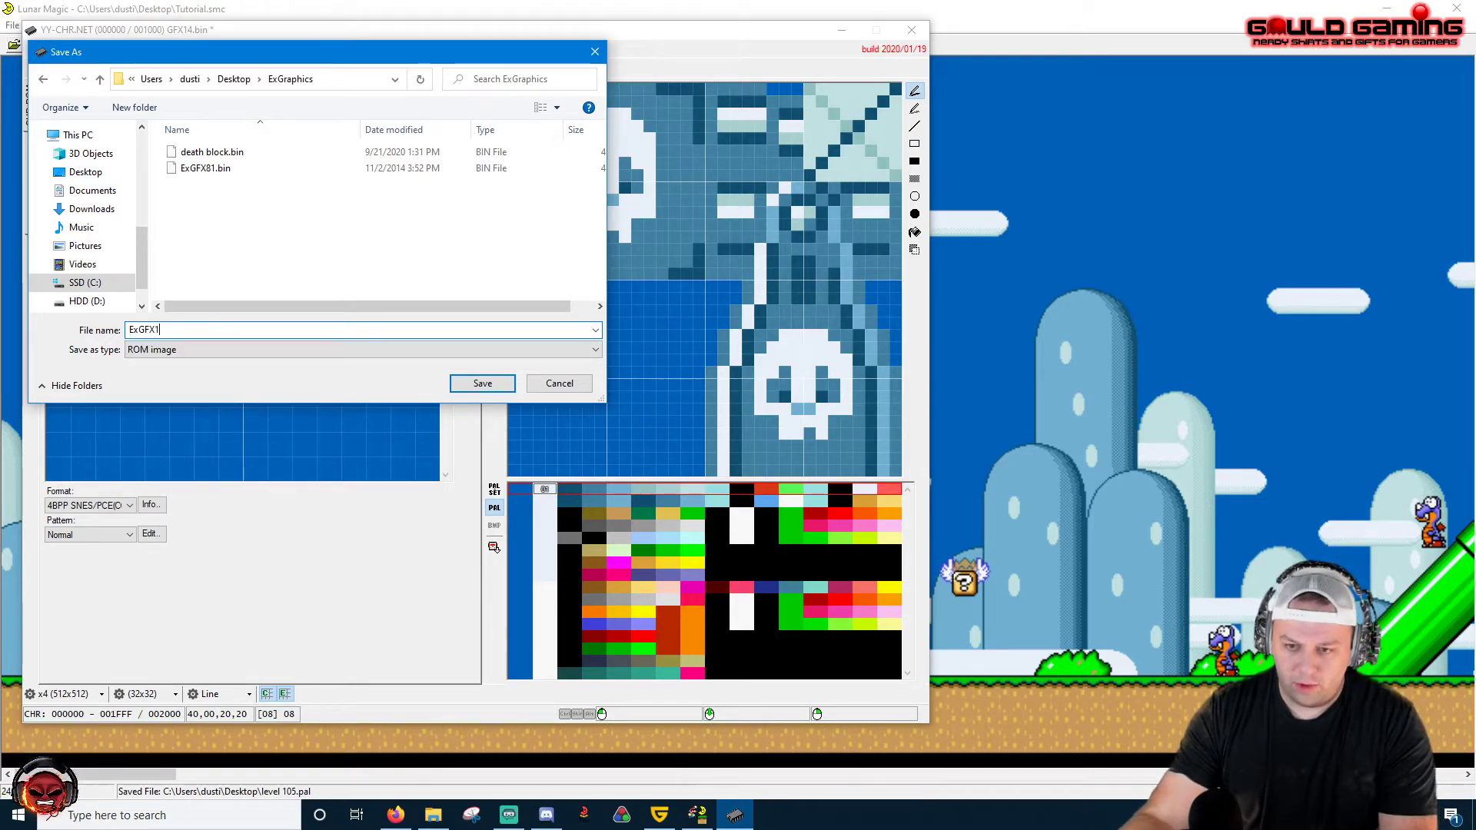
click(482, 383)
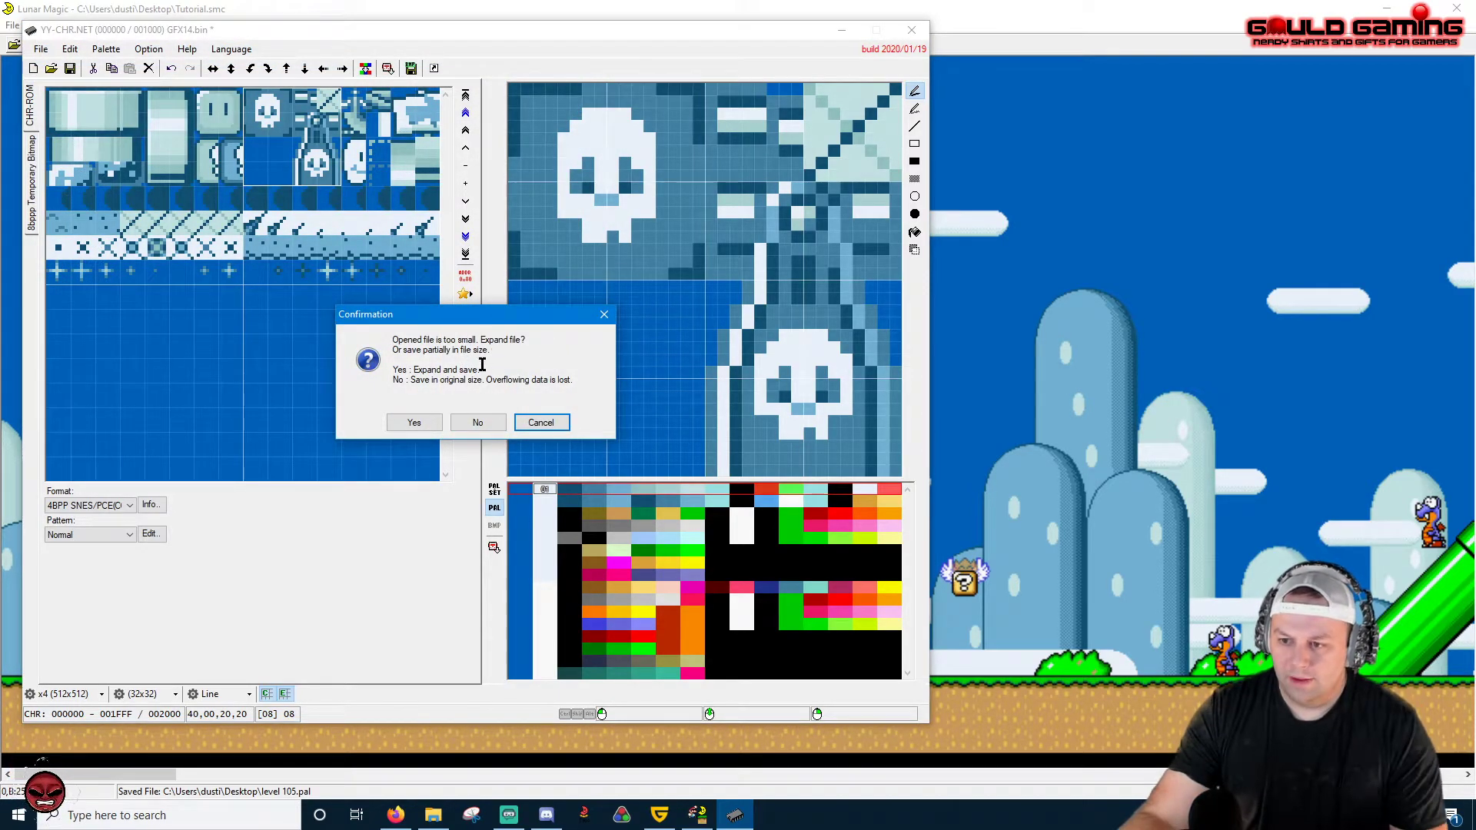
click(478, 422)
click(912, 28)
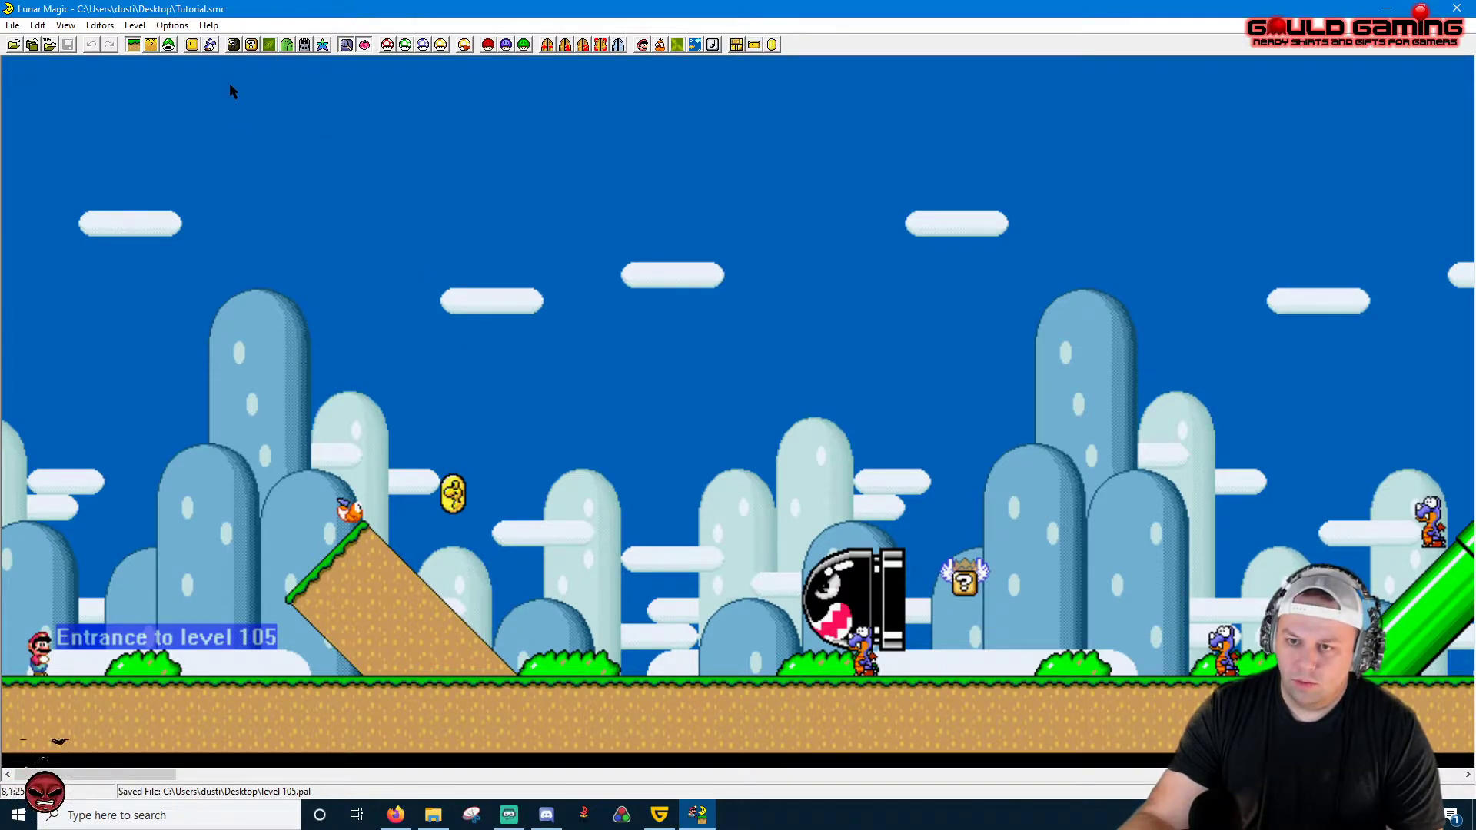
Quick-insert the GFX and ExGFX files into the ROM and reload the graphics.
click(455, 484)
click(468, 117)
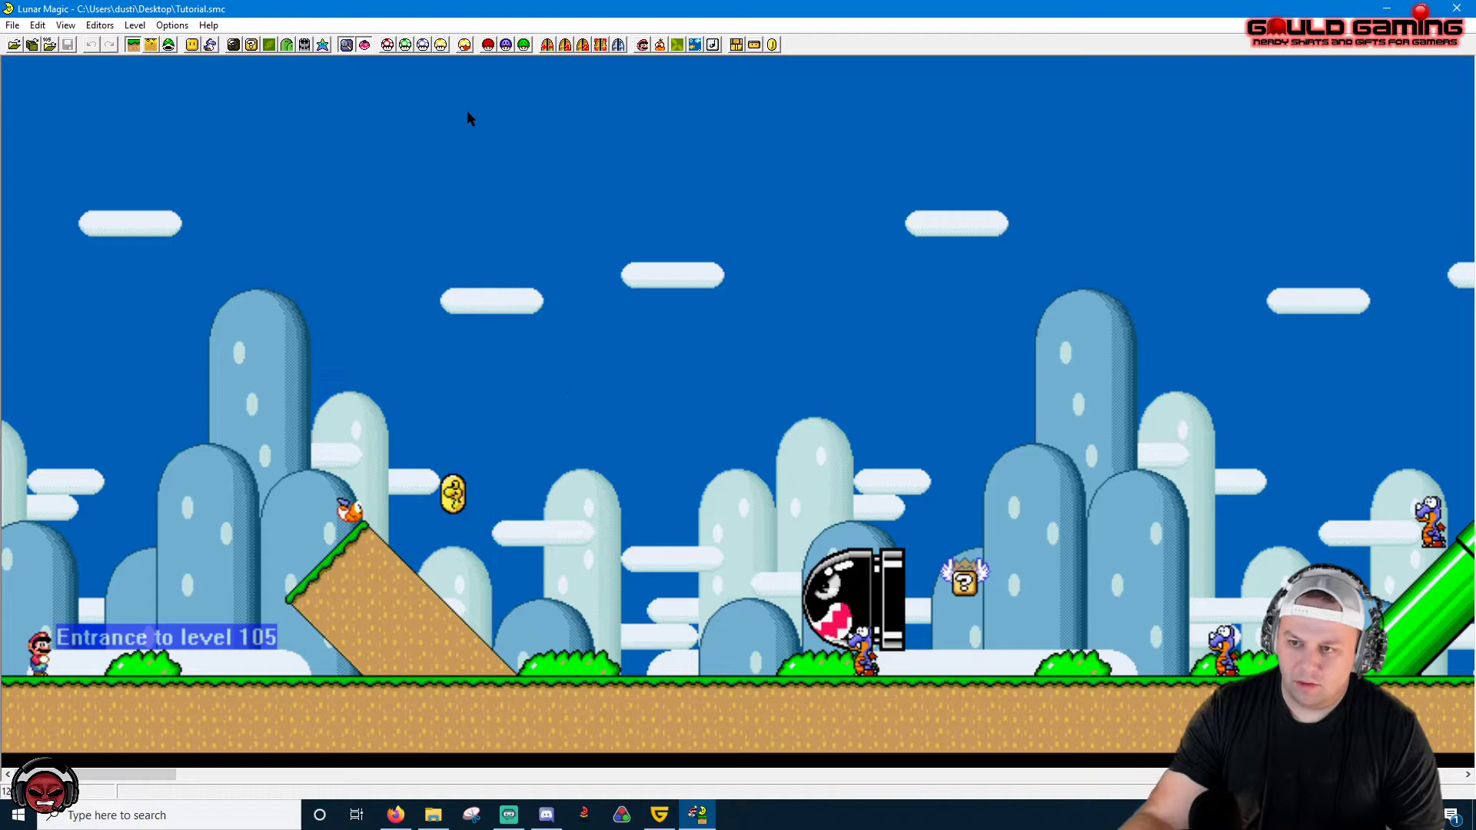
click(464, 46)
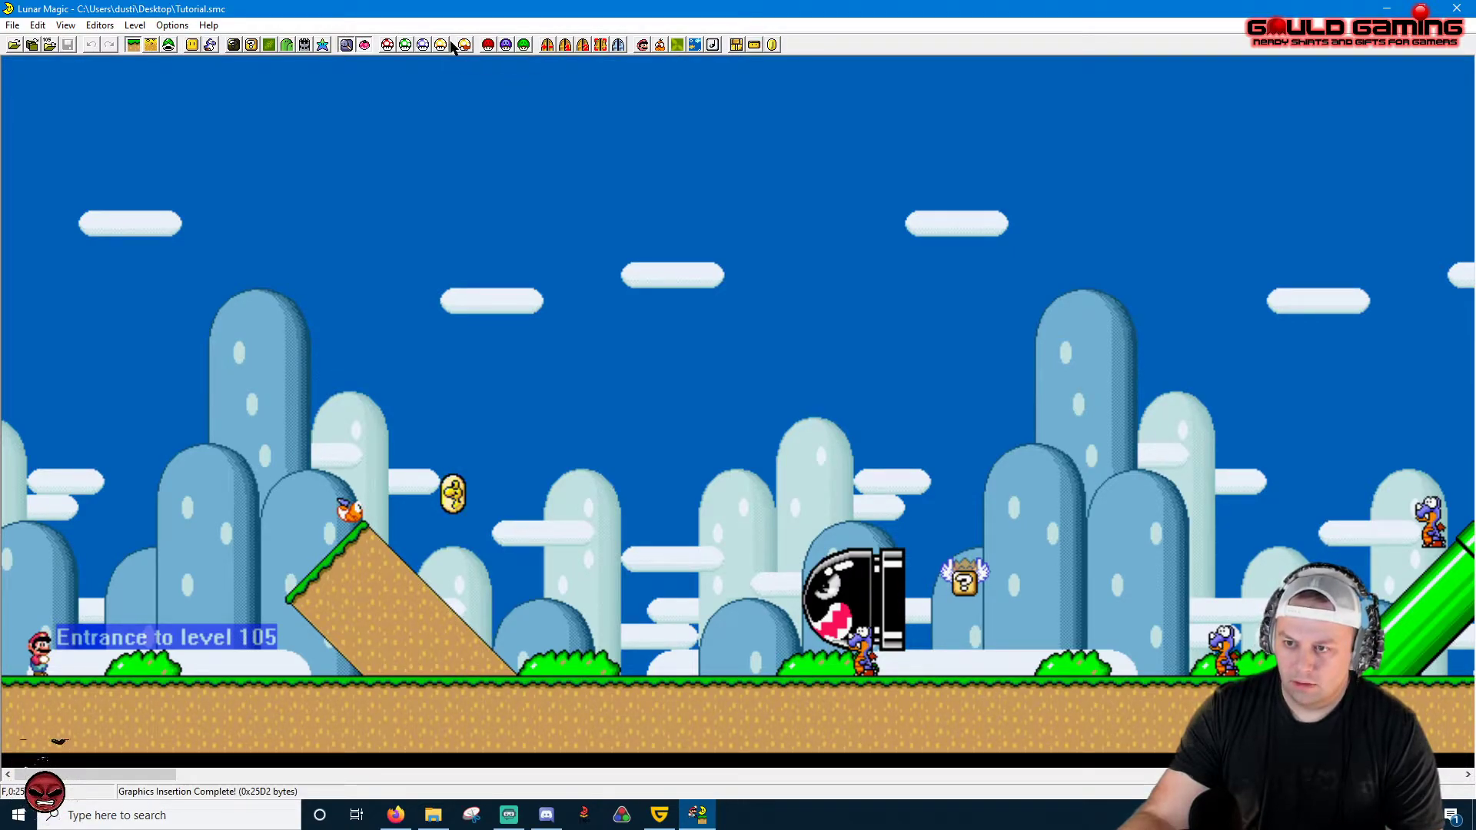
drag(416, 444, 542, 597)
click(417, 249)
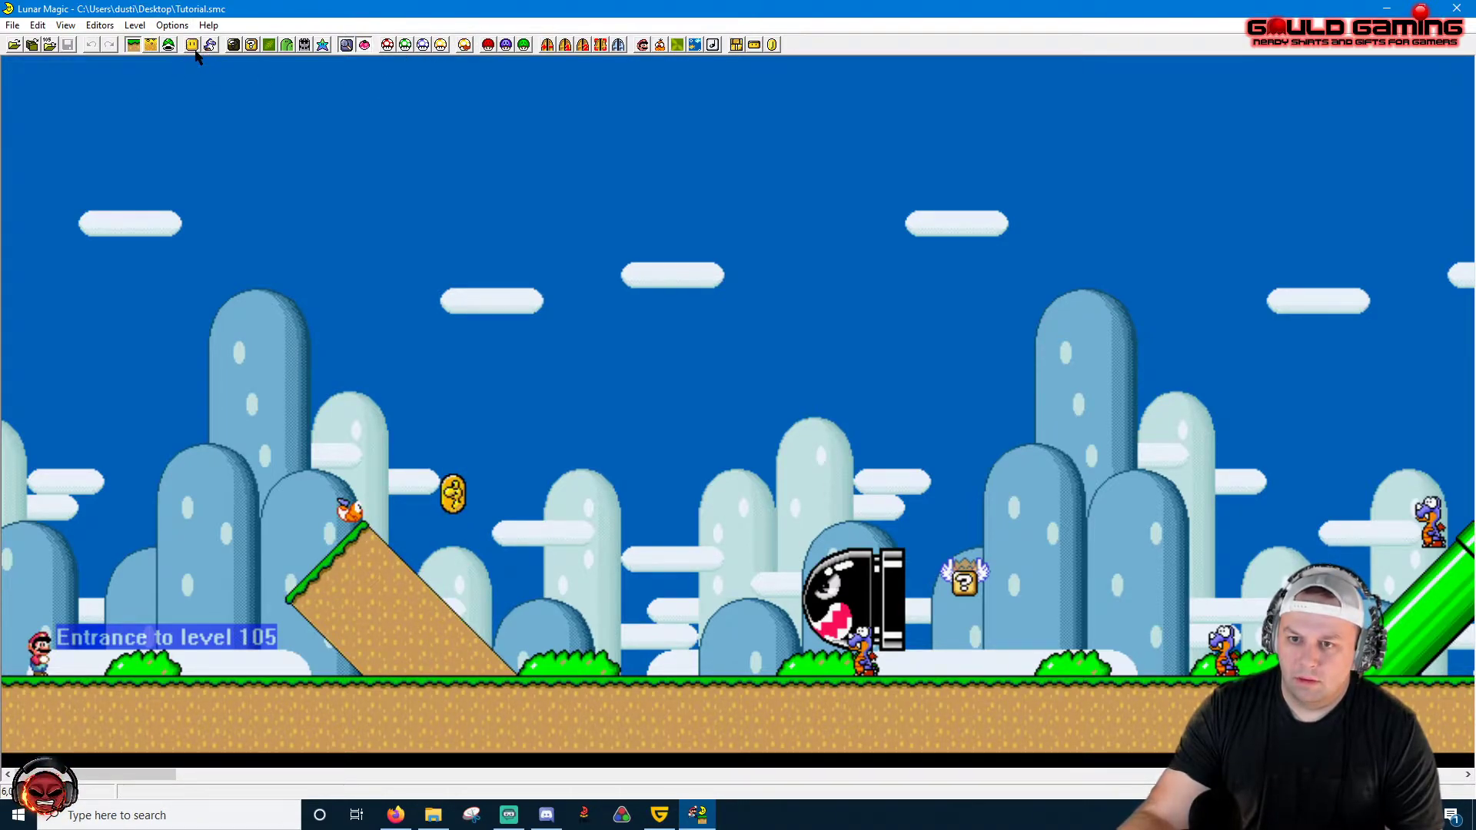
Check the tile graphics in the 16x16 tile map editor and the Yoshi coin in the Add Objects window.
click(251, 44)
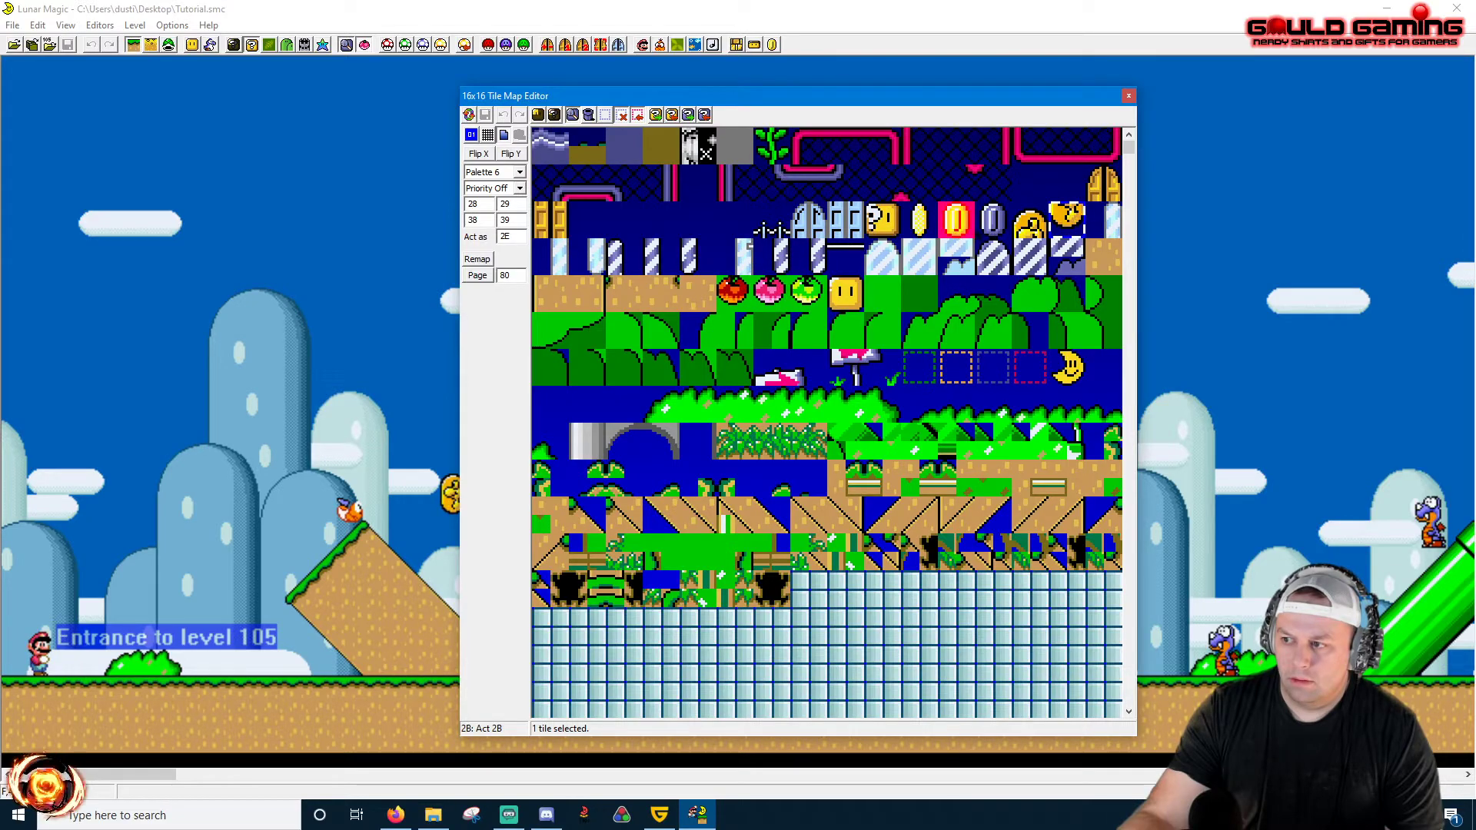
click(1129, 96)
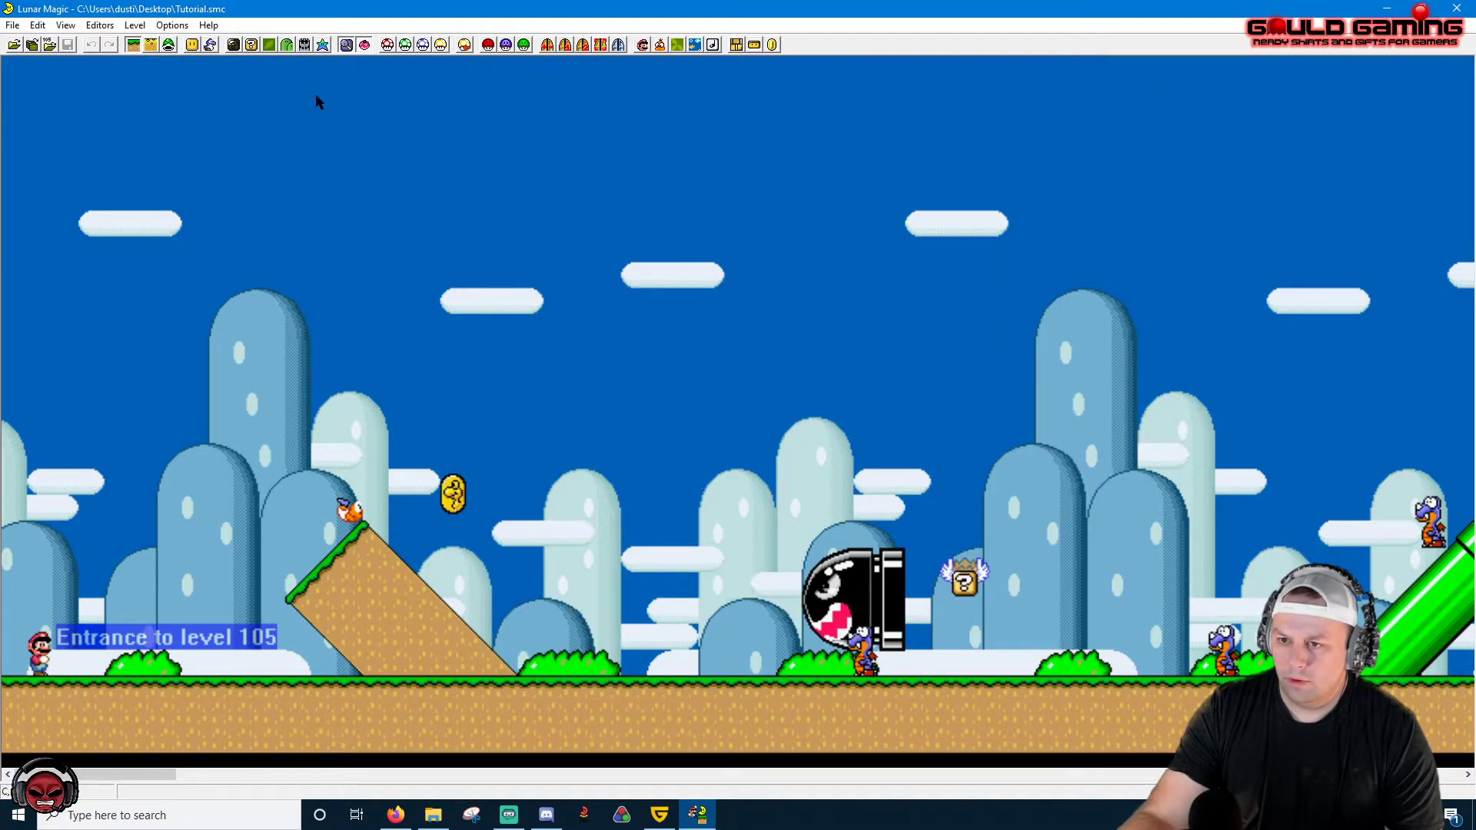
click(193, 45)
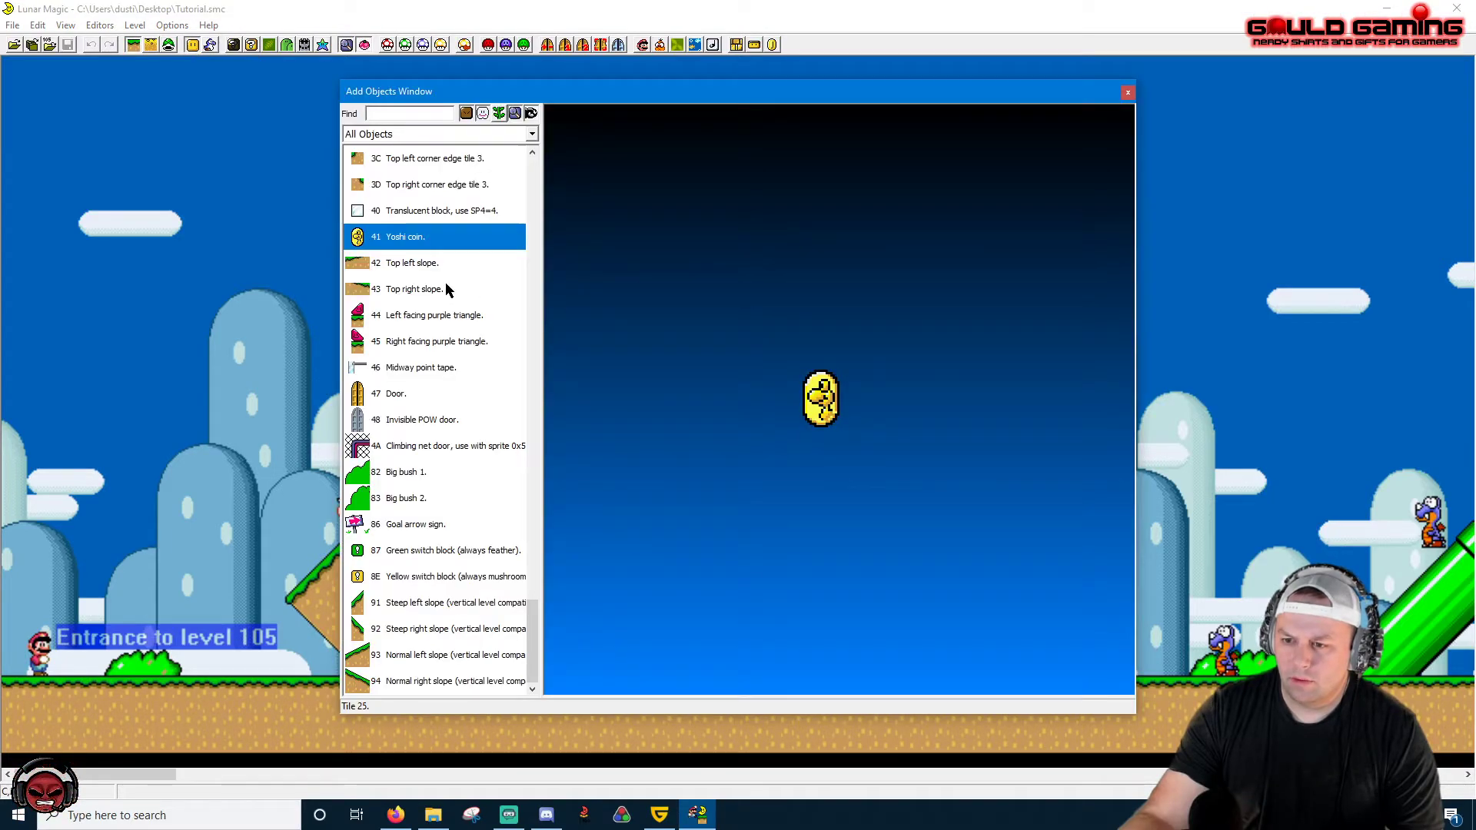
click(1128, 93)
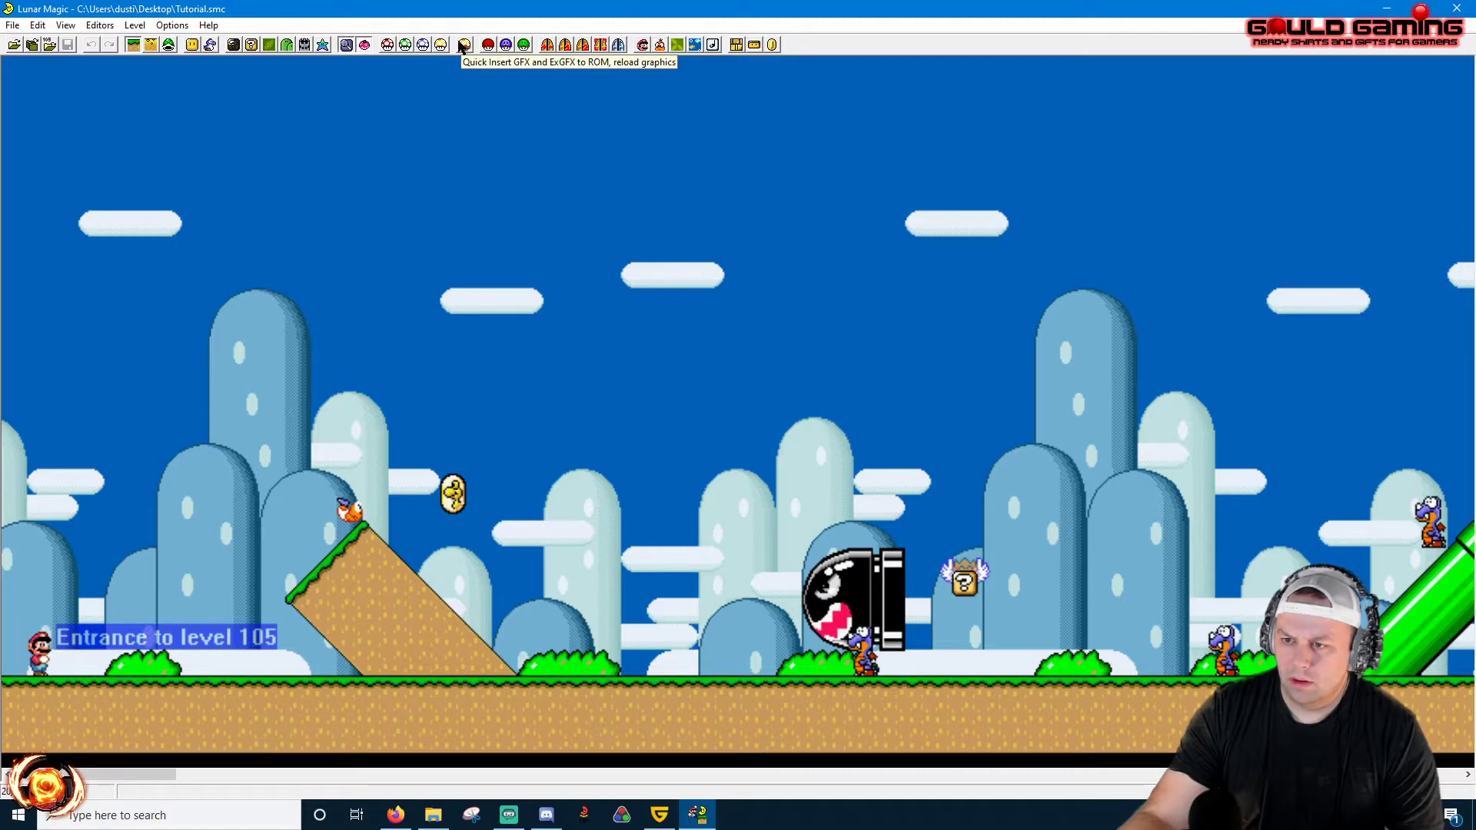
Insert the ExGFX files and the GFX files into the ROM, and open the Super GFX Bypass settings.
click(406, 46)
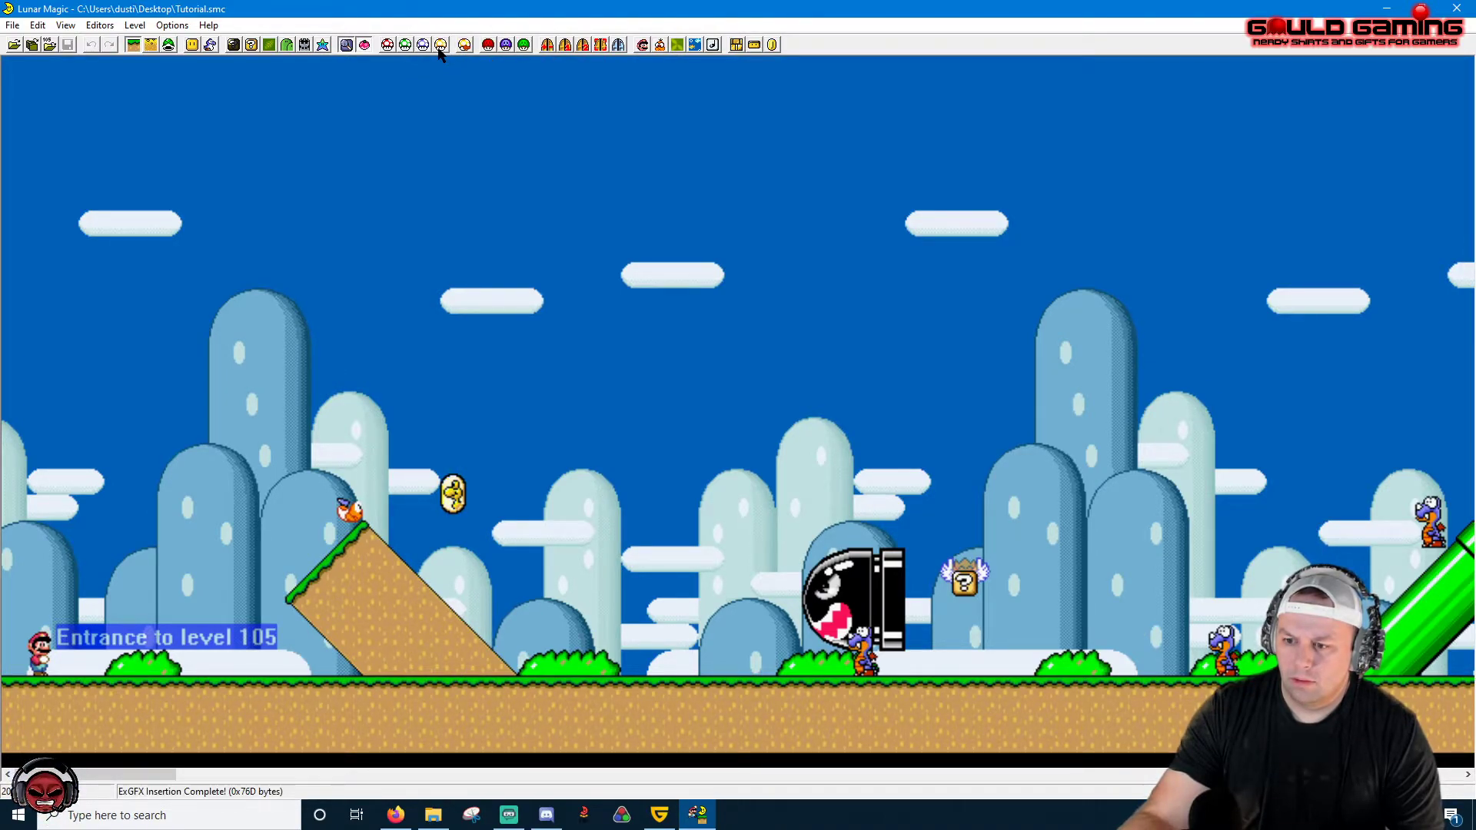
click(406, 45)
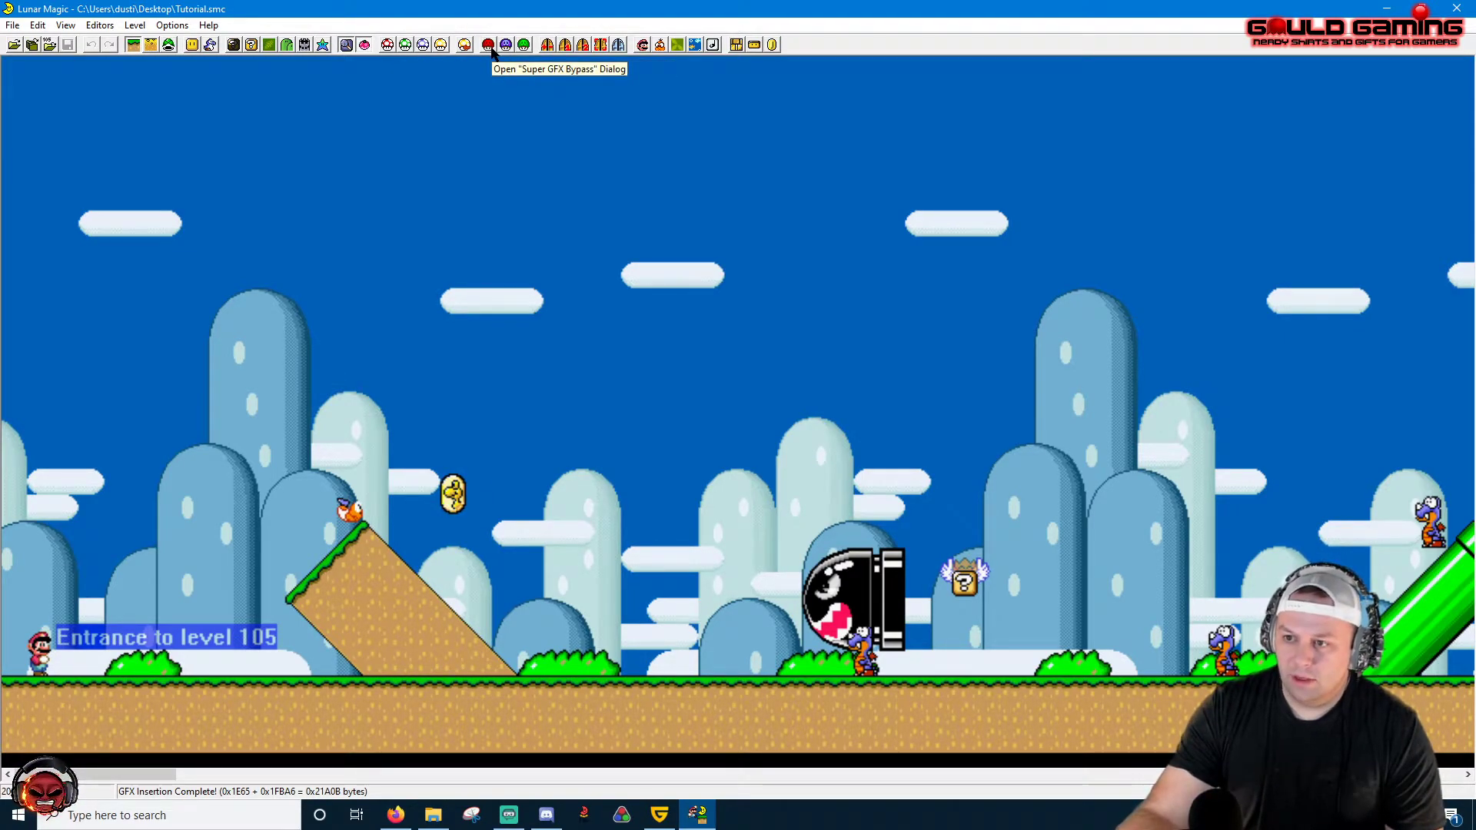
click(488, 45)
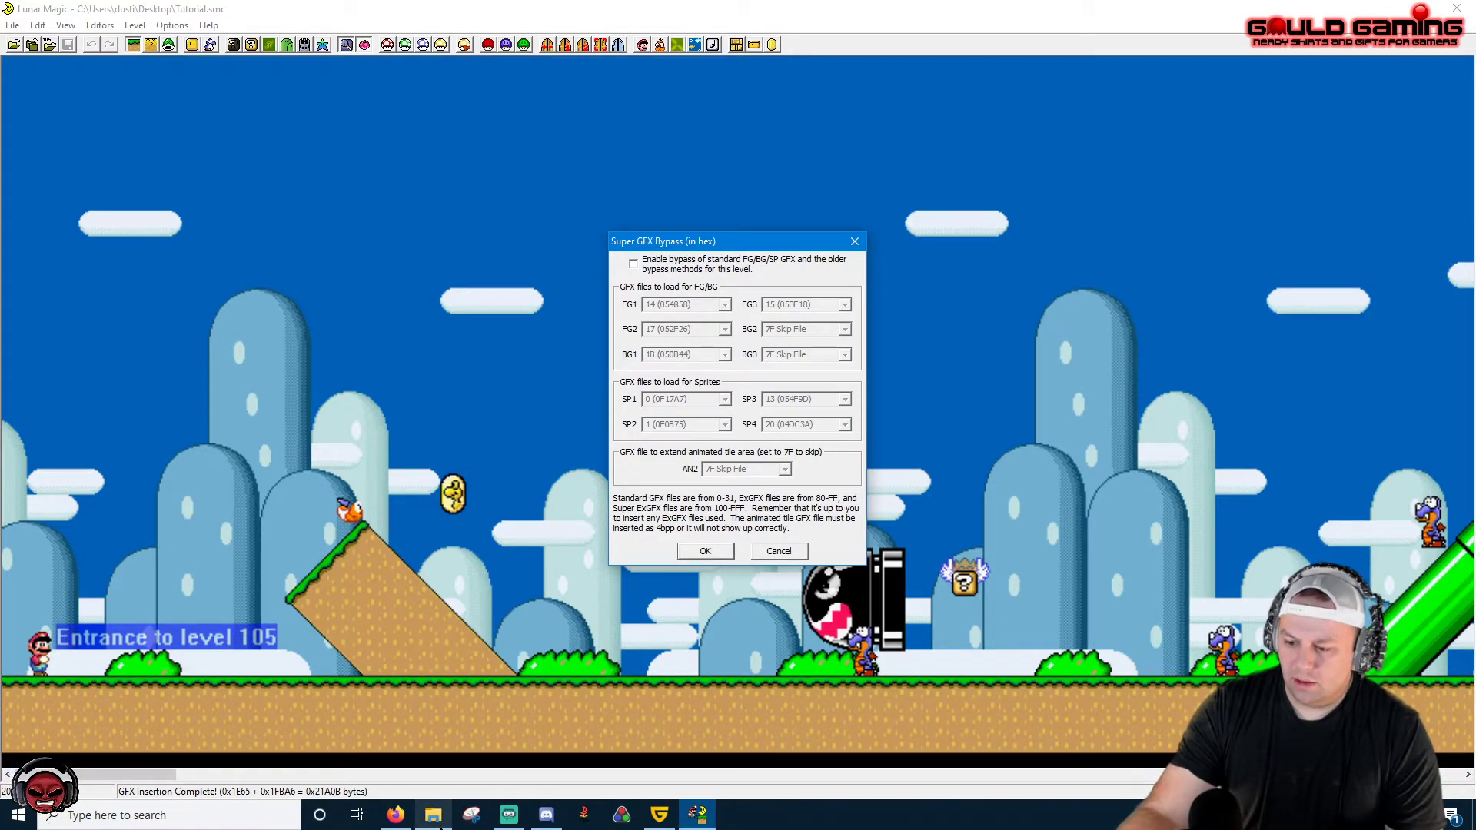
Switch to YY-CHR, view GFX14.bin from the Graphics folder in 4BPP SNES/PCE(CG) format, and close it along with the file browser.
click(433, 815)
double_click(302, 494)
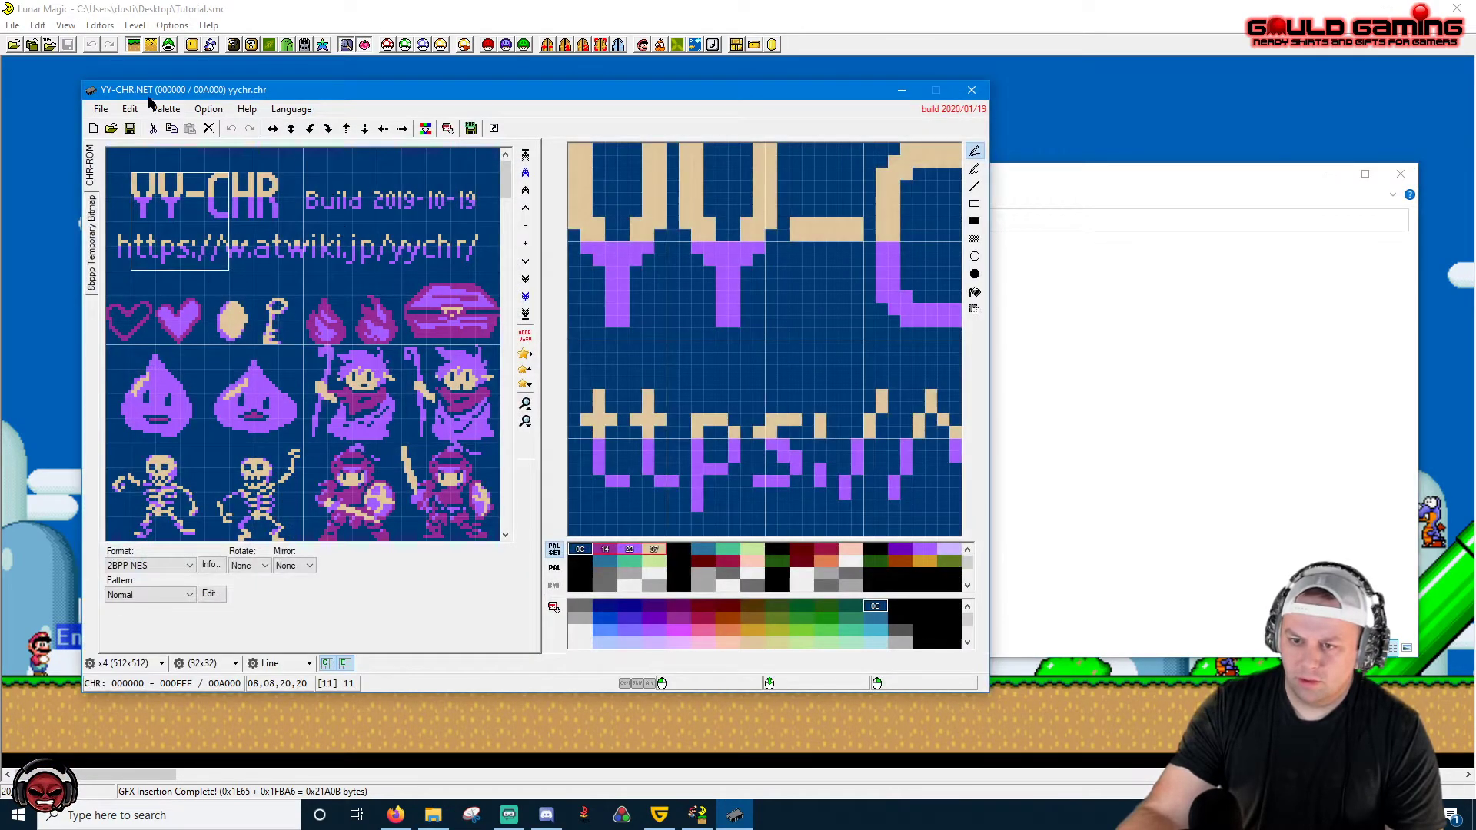
click(110, 128)
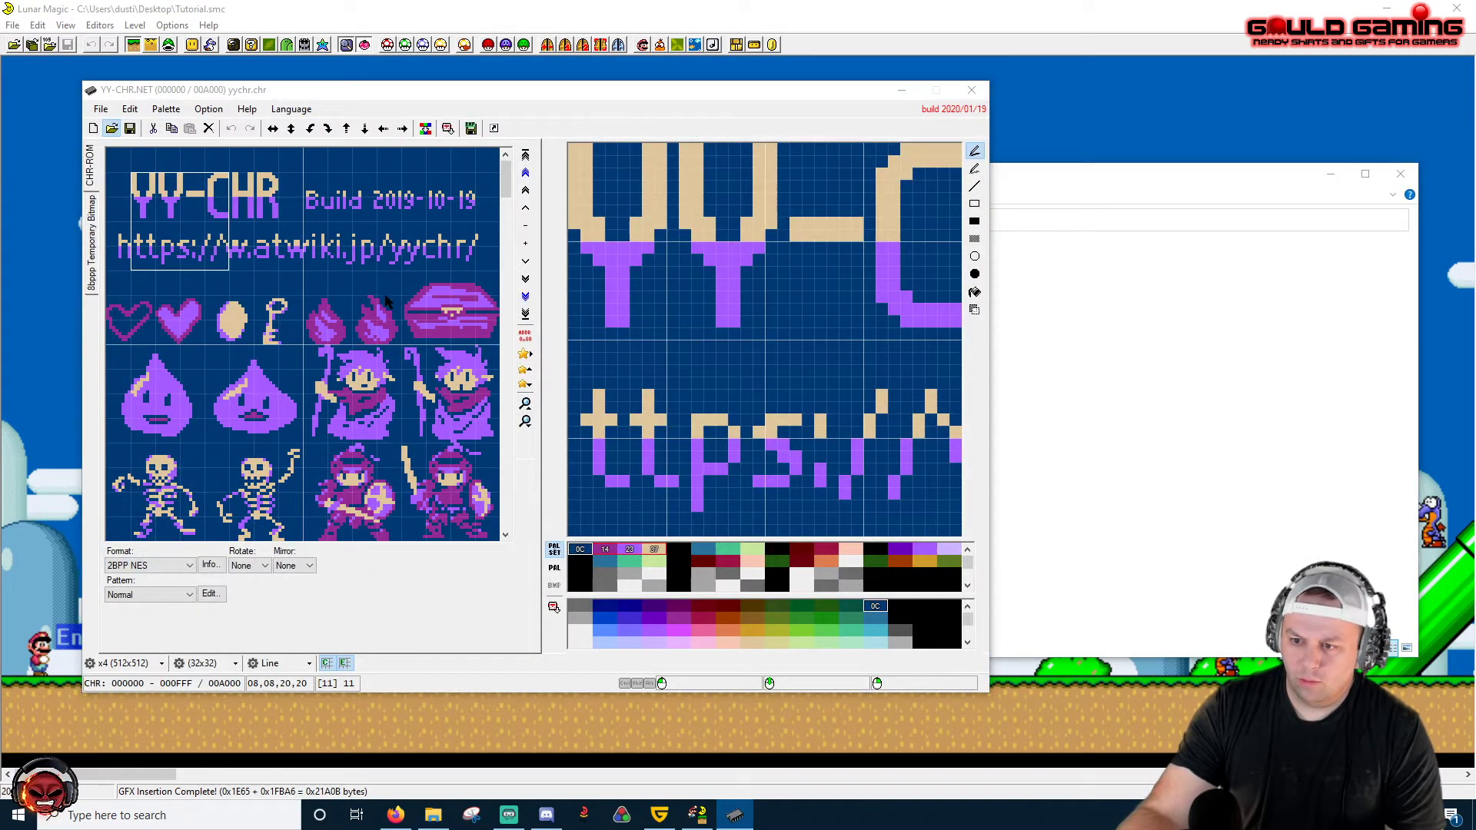
click(306, 143)
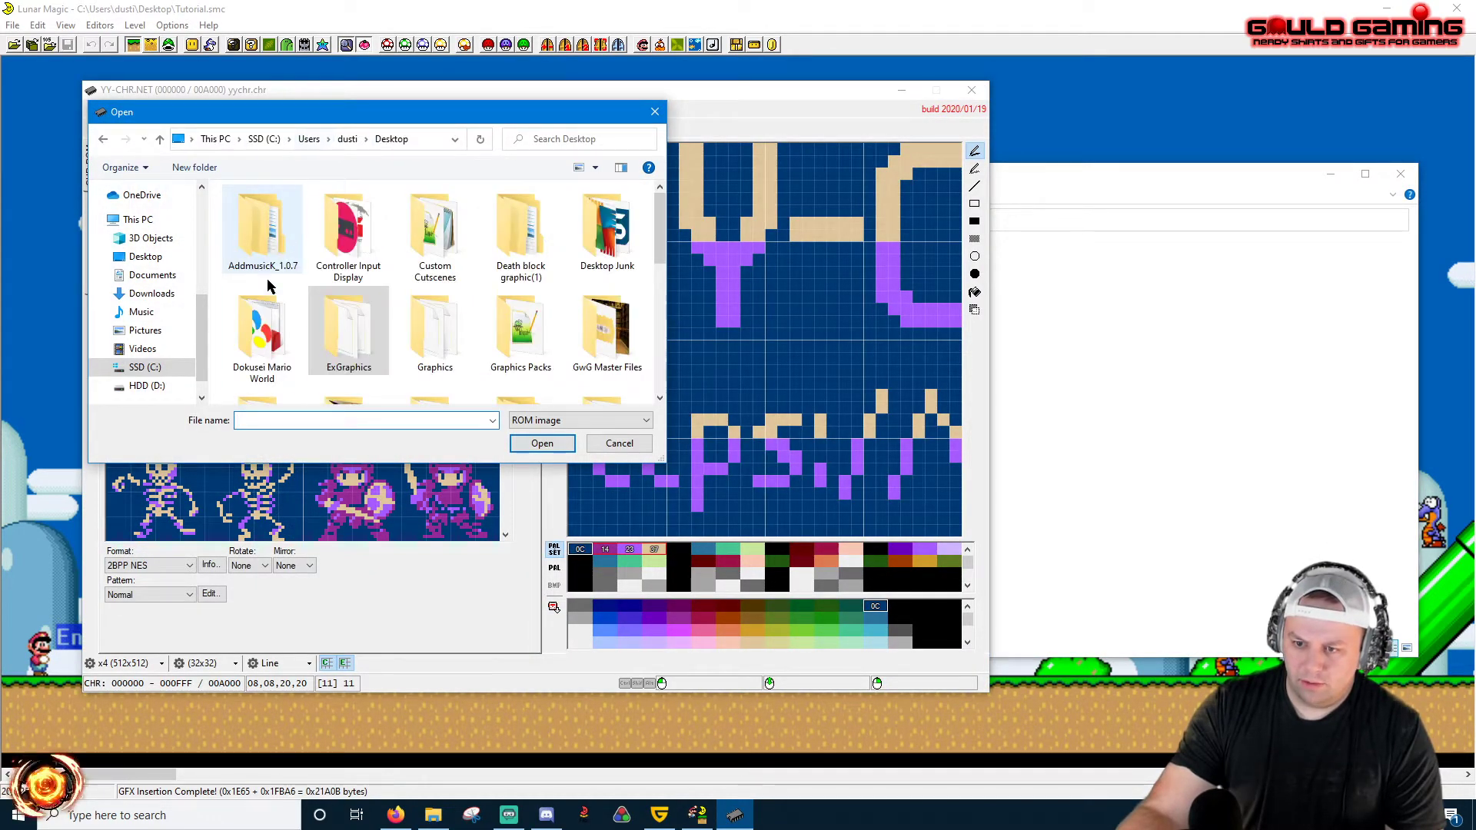
double_click(434, 330)
scroll(253, 300, down, 10)
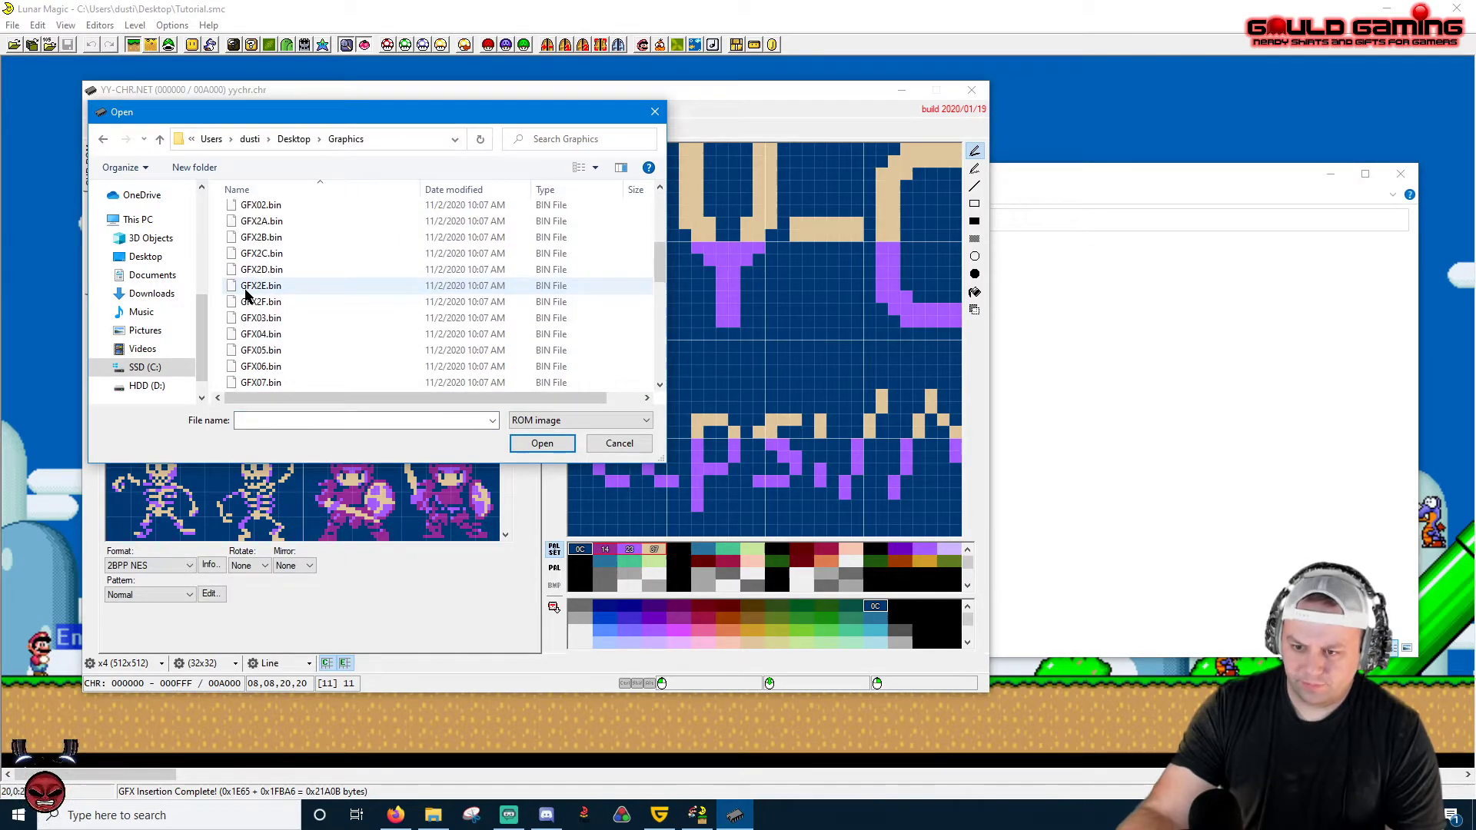
double_click(265, 302)
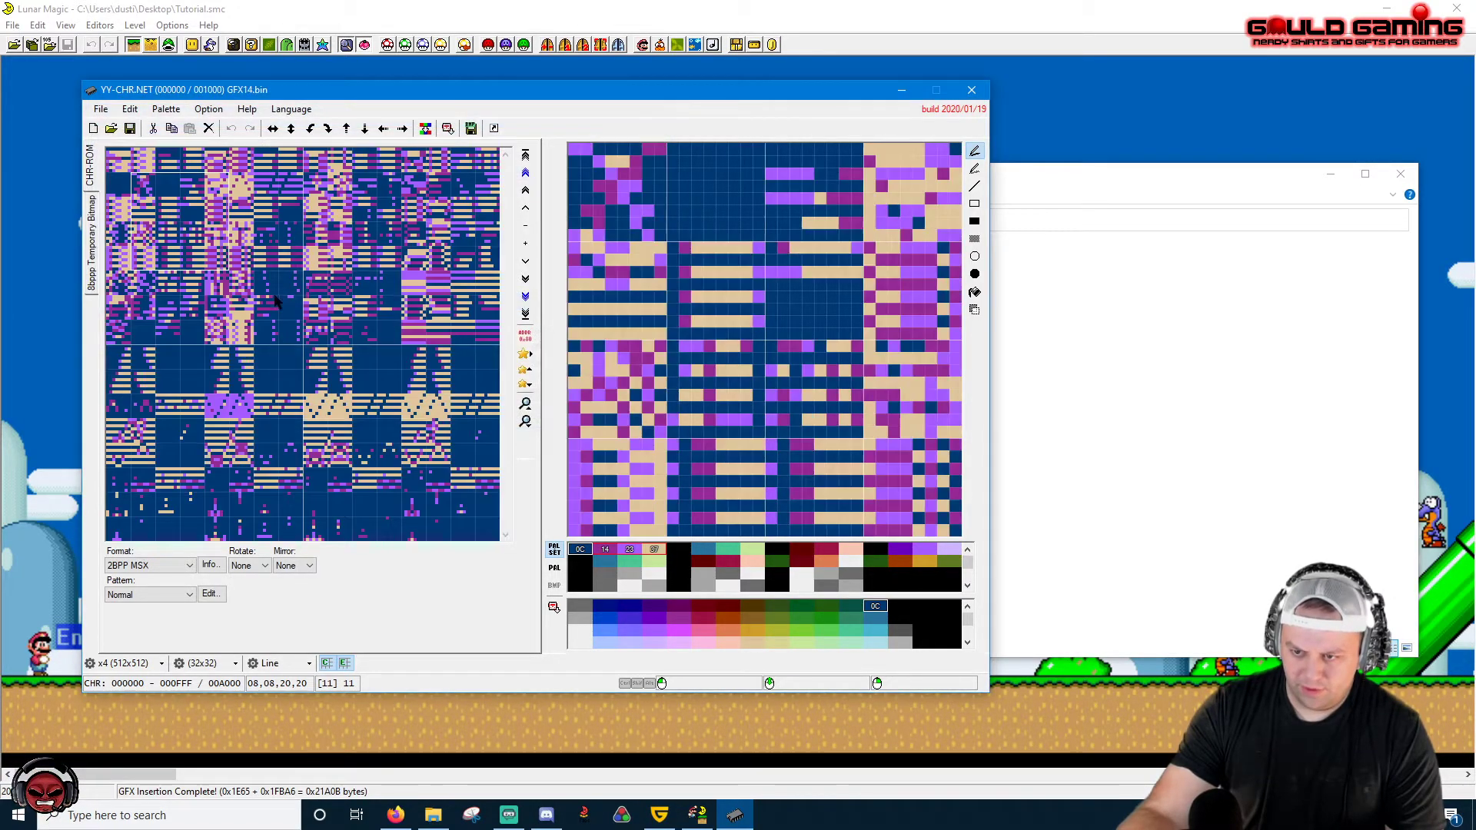
click(172, 563)
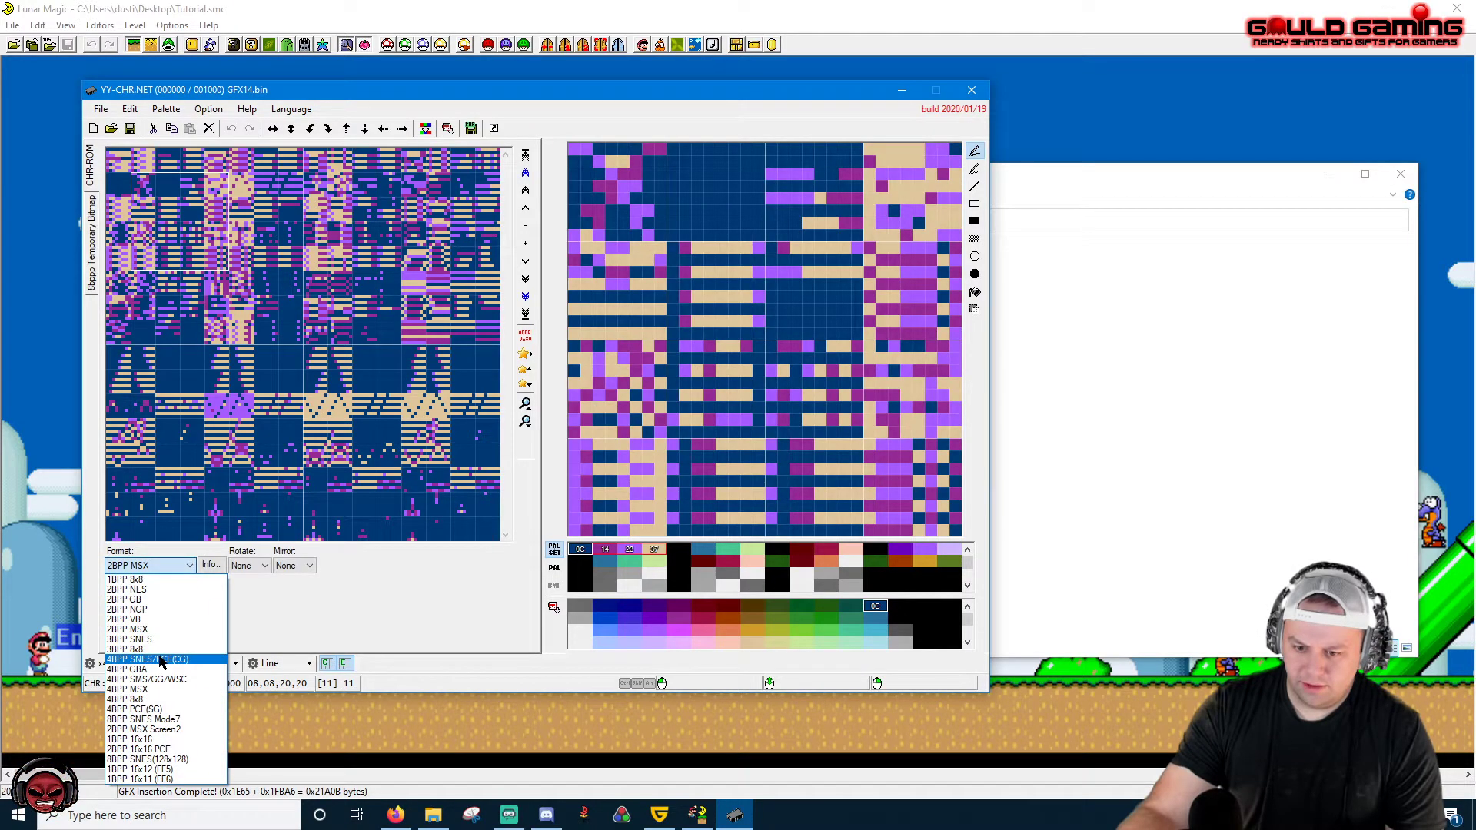
click(123, 657)
click(970, 90)
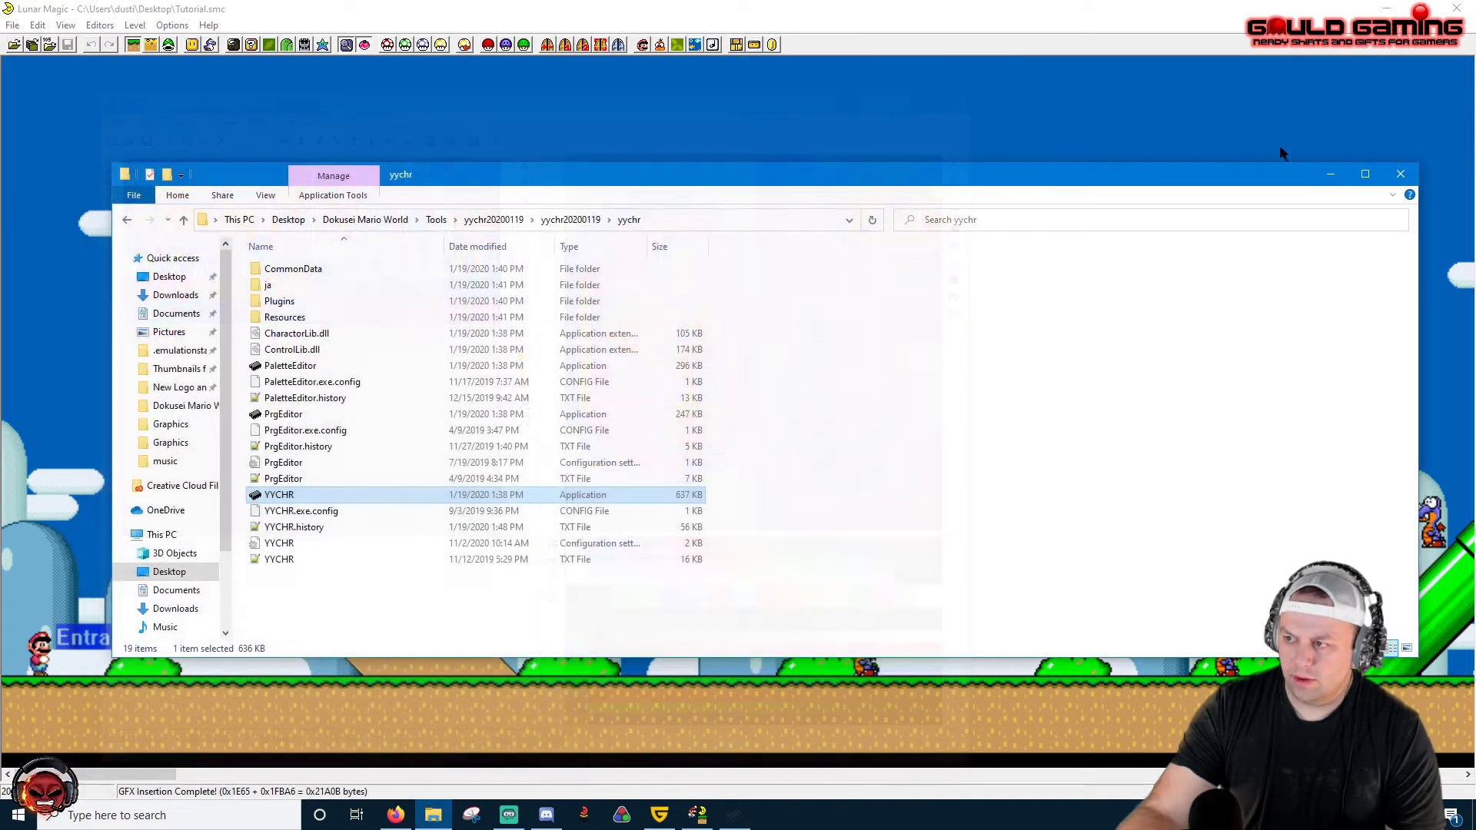
click(1402, 175)
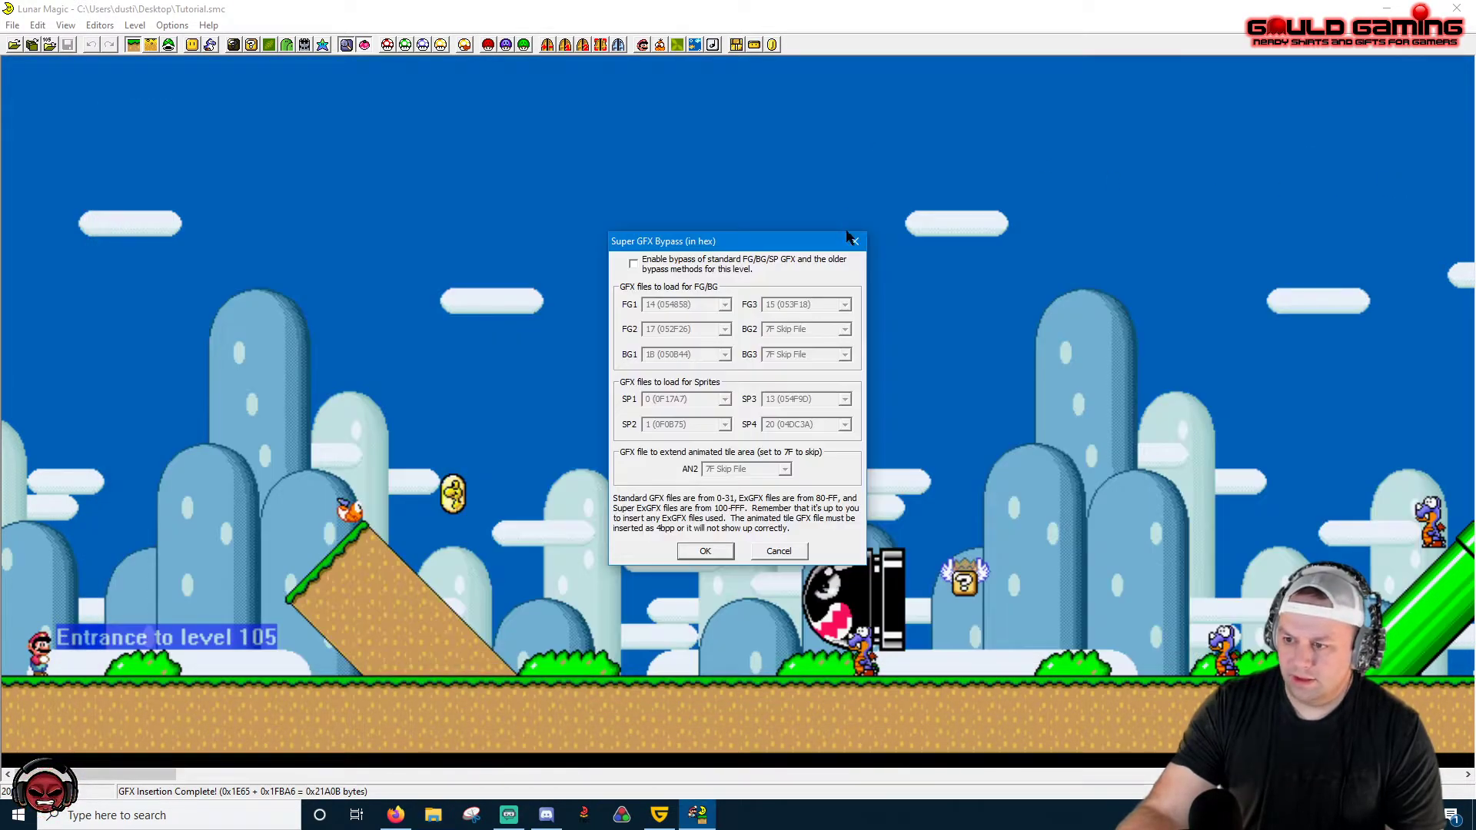
Enable the Super GFX Bypass for this level and set the FG1 graphics file to 100.
click(633, 264)
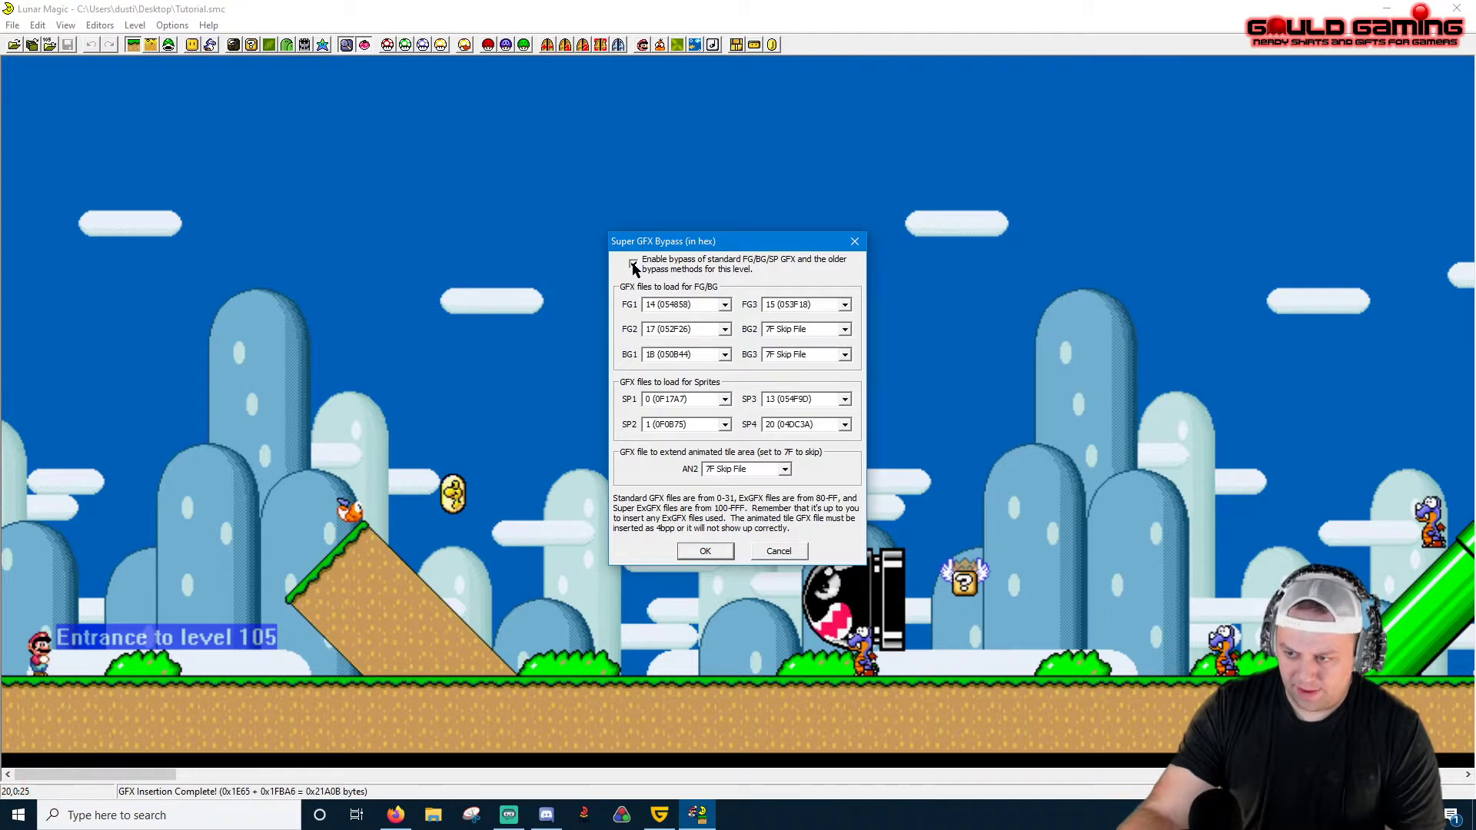
click(717, 307)
text(100 (100200)
click(701, 321)
click(723, 546)
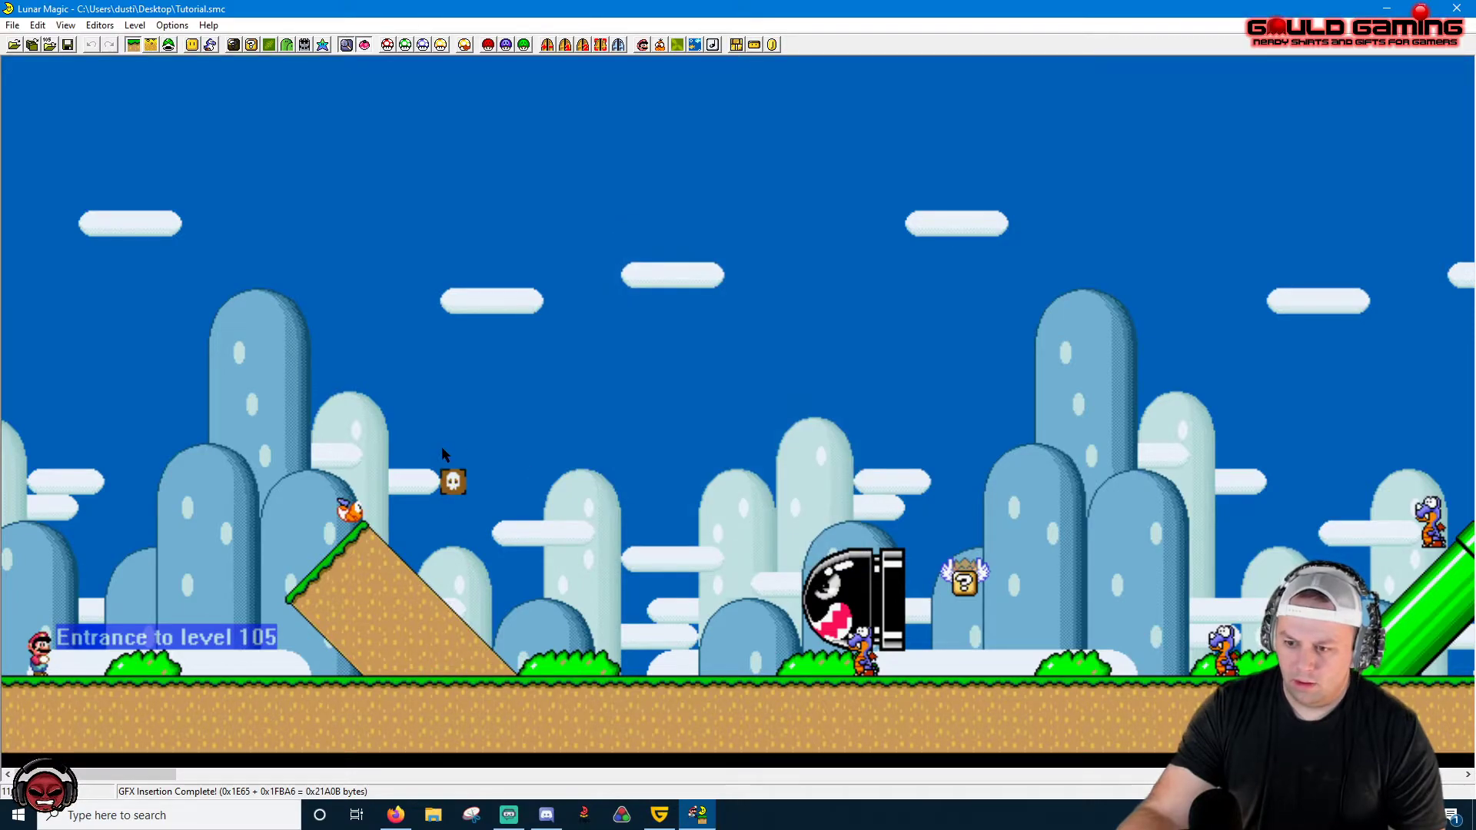
Move the Yoshi coin object with the skull graphic about three tiles right and one tile down.
click(448, 479)
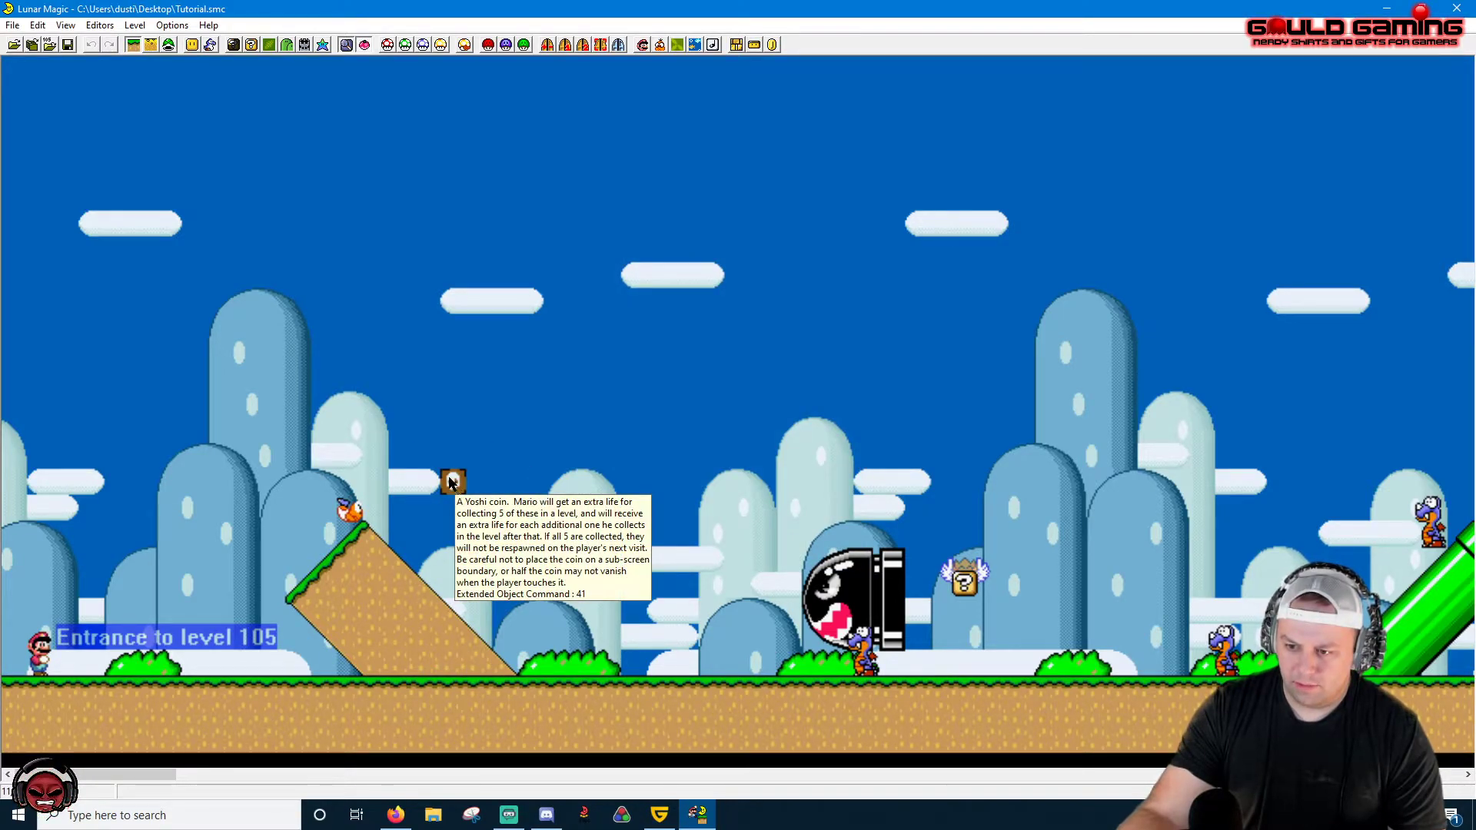
click(462, 492)
drag(455, 515, 536, 506)
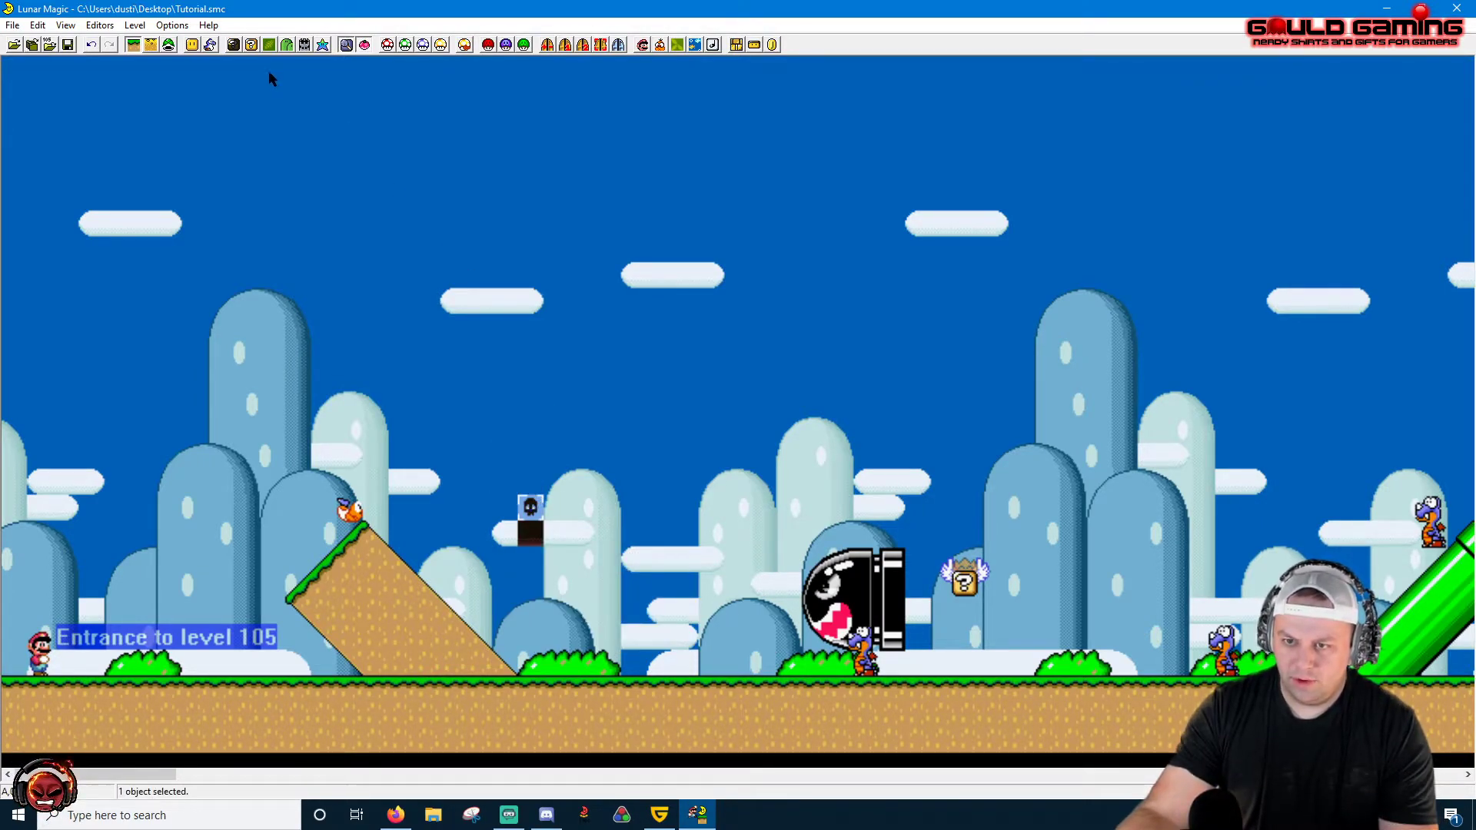
Replace the skull Yoshi coin object with the single skull tile 2D and move it beside the slope, above the bush.
key(Delete)
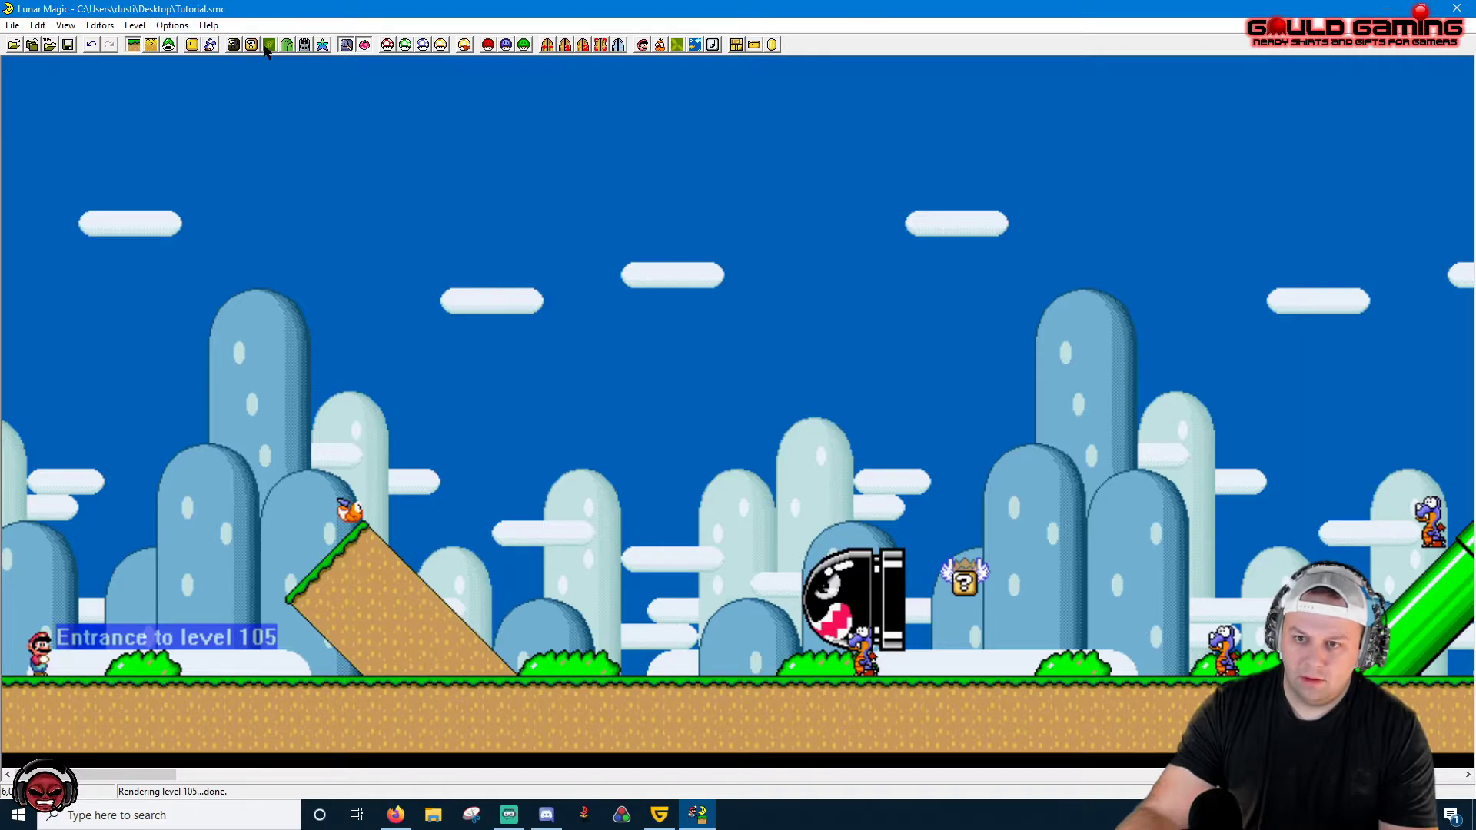
click(254, 46)
click(1032, 223)
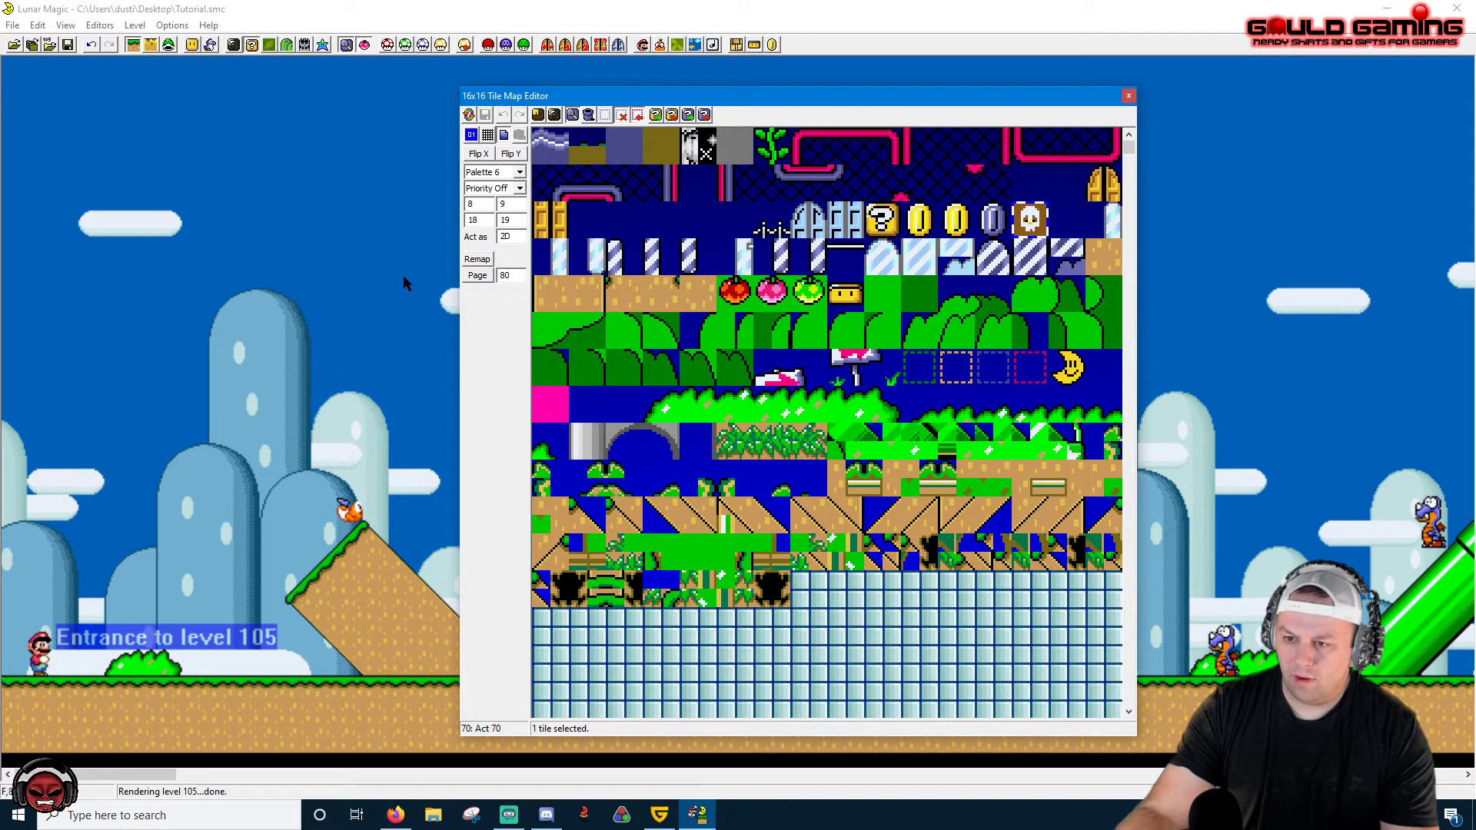
right_click(350, 276)
click(1128, 96)
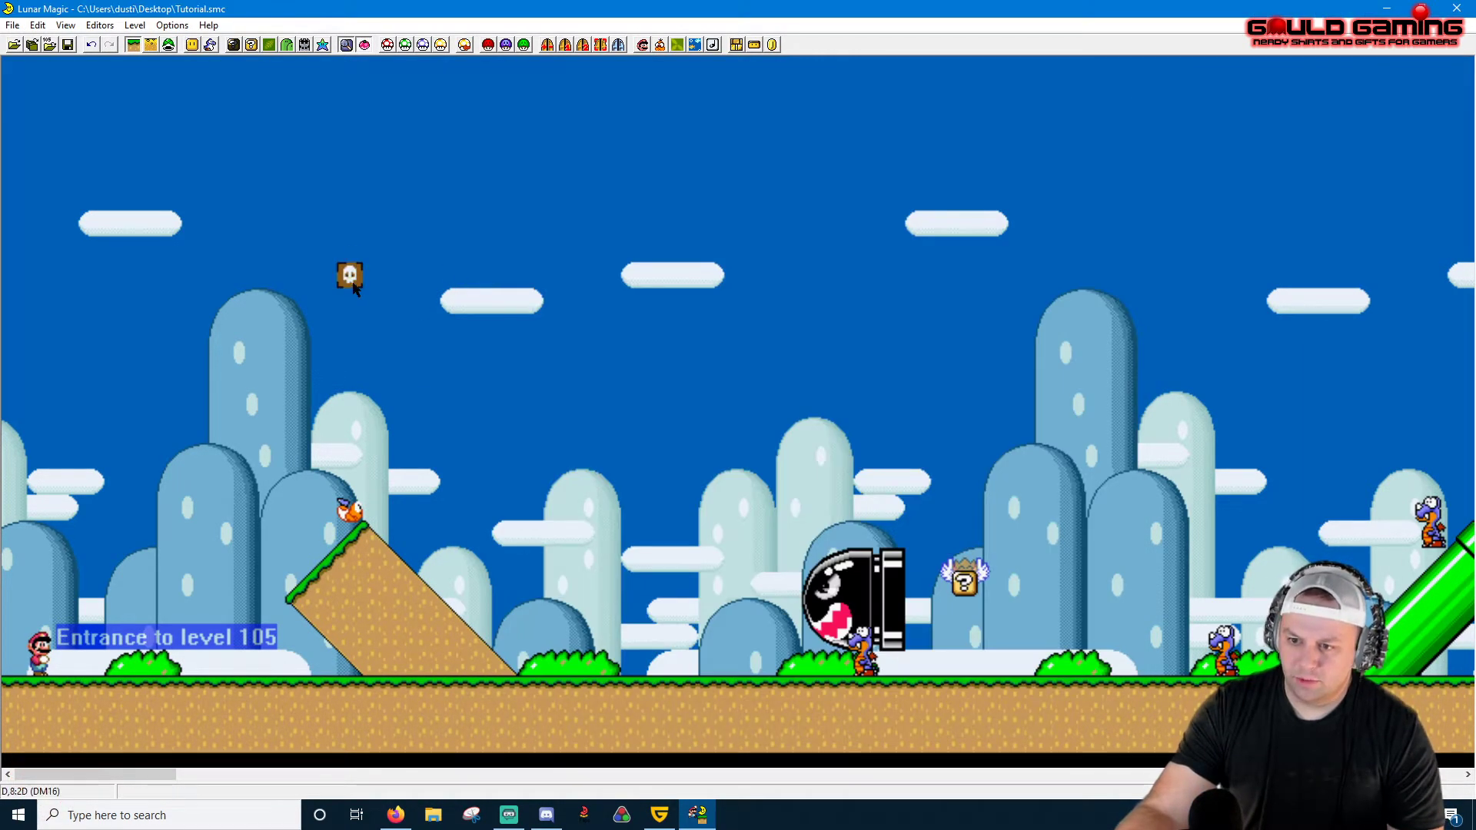
mouse_move(354, 282)
drag(353, 286, 534, 536)
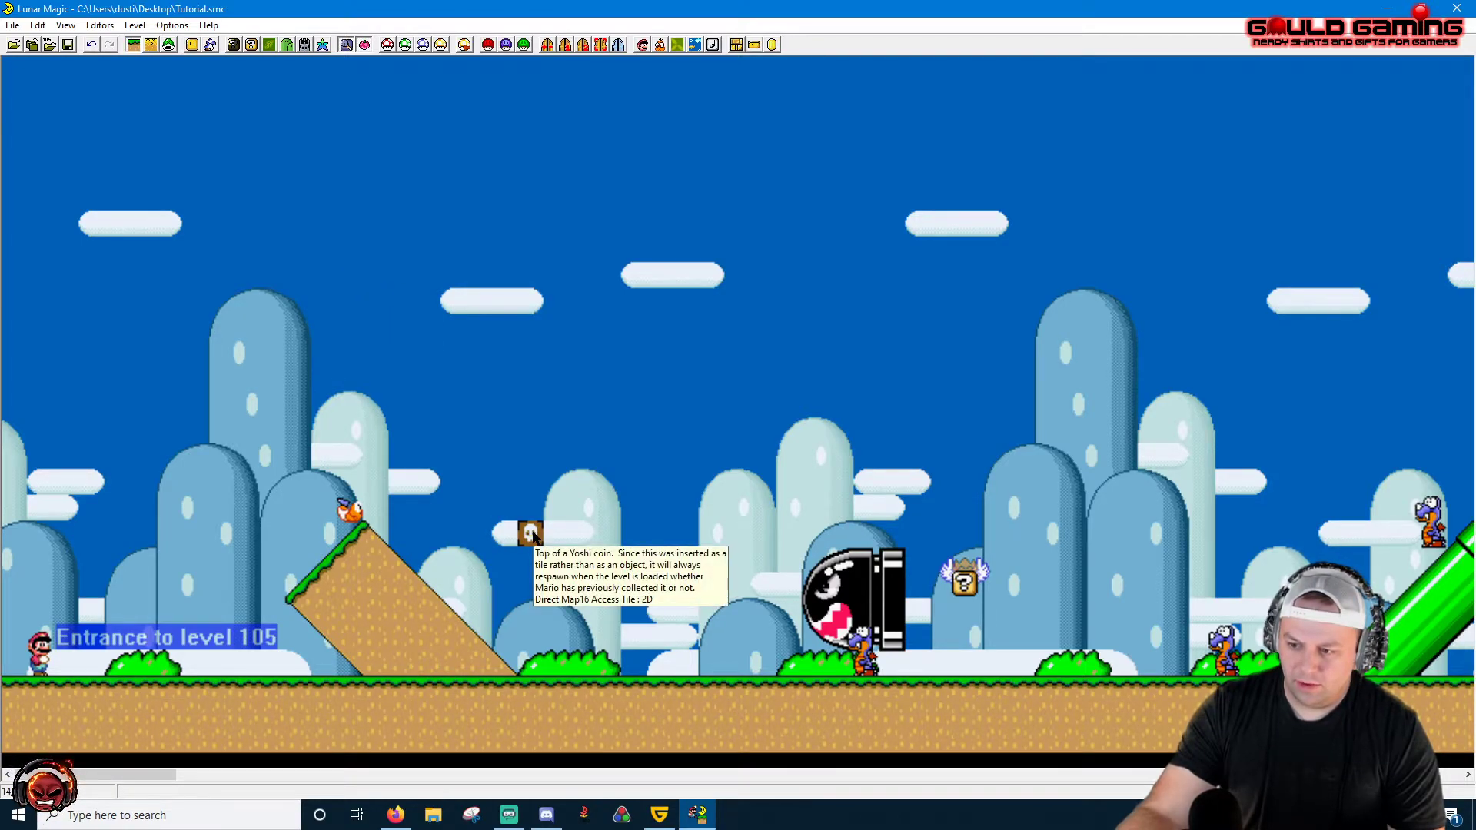
Copy the skull tile 2D into the empty slot 210 of the 16x16 tile map.
click(252, 45)
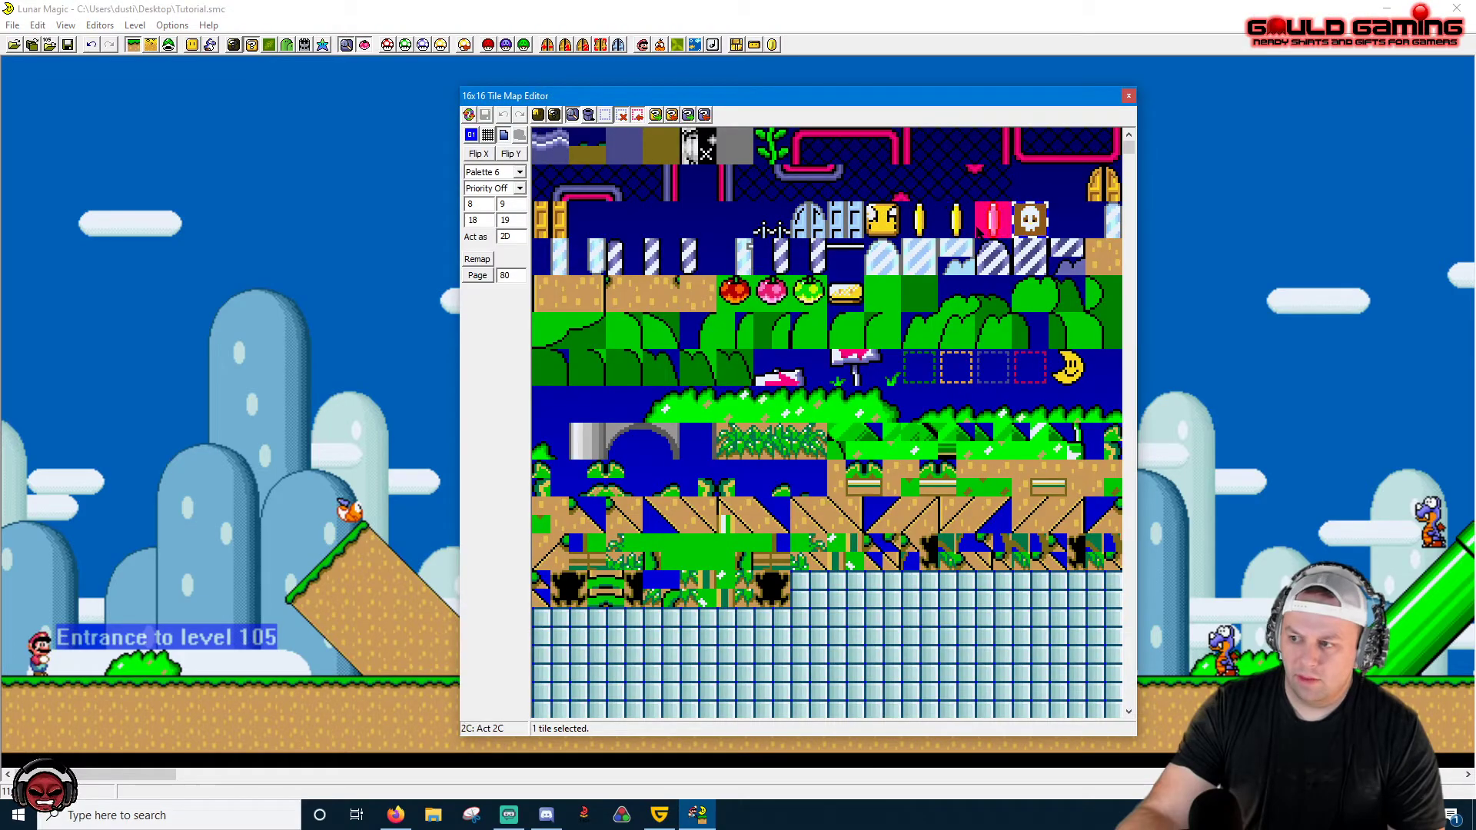
click(844, 555)
scroll(829, 575, down, 10)
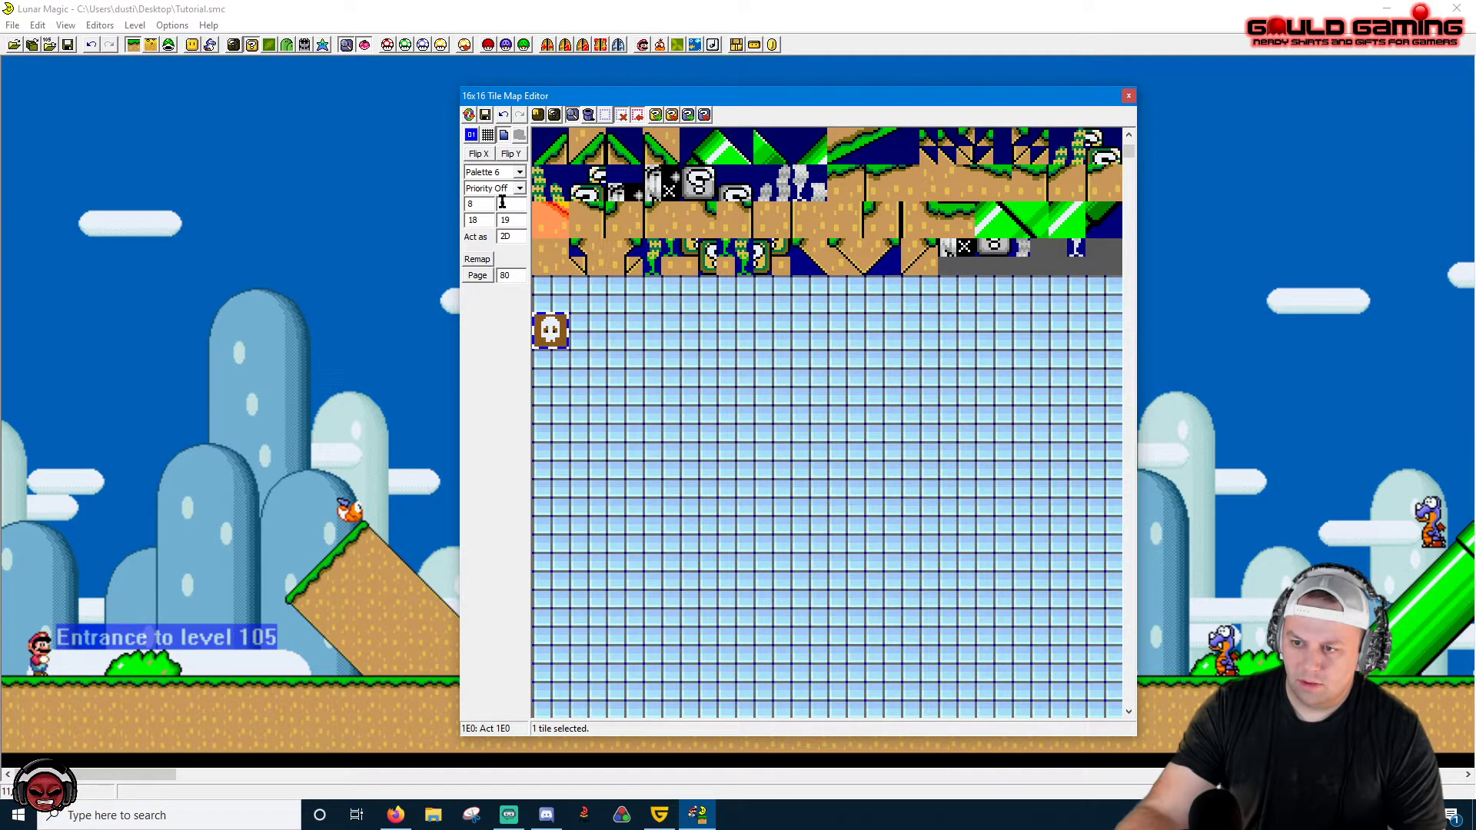
Try Palettes 0, 1, 2 and 6 on the copied skull tile in slot 210.
click(508, 172)
click(501, 197)
click(510, 172)
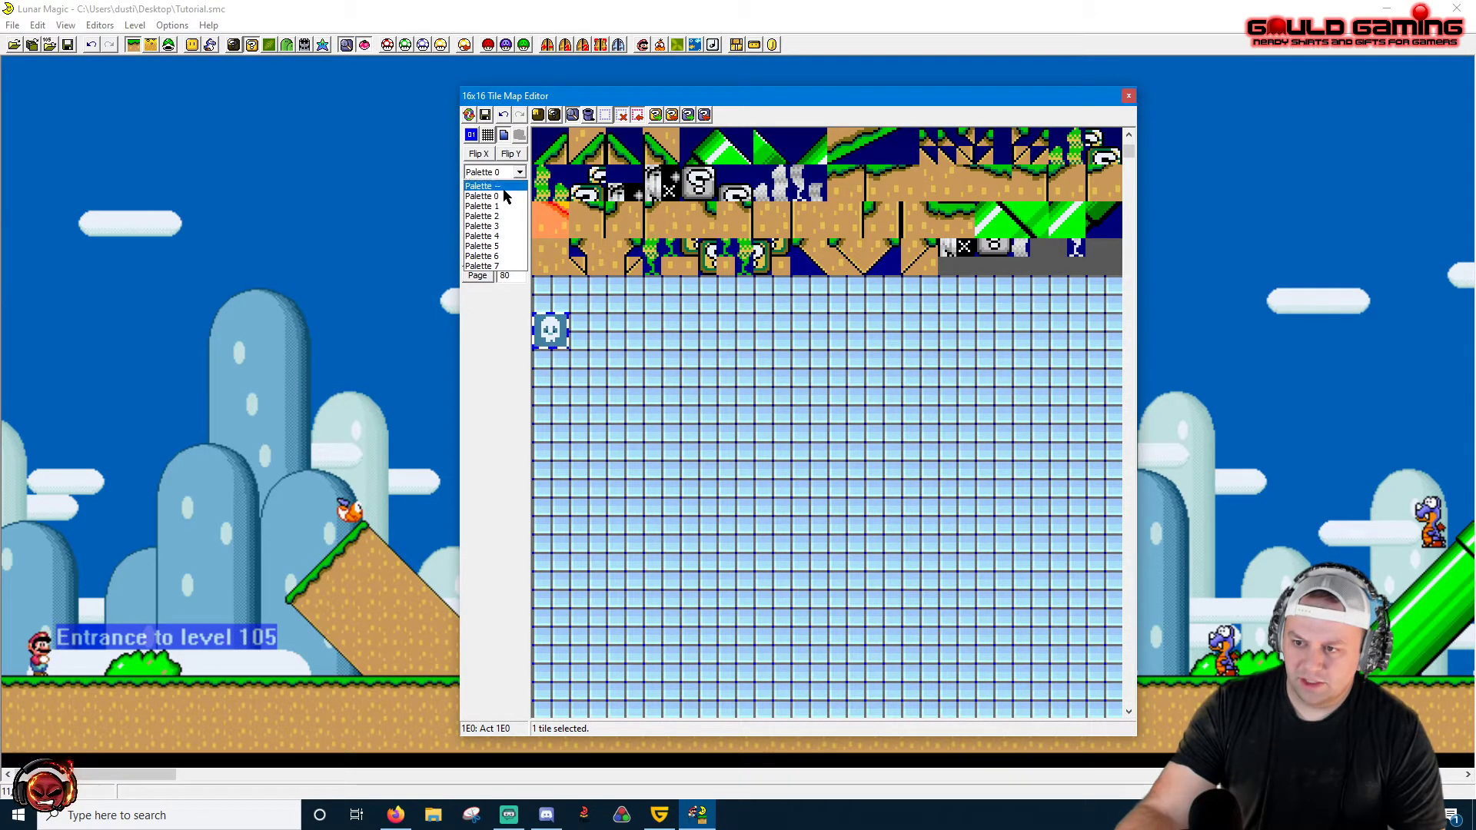
click(496, 207)
click(516, 173)
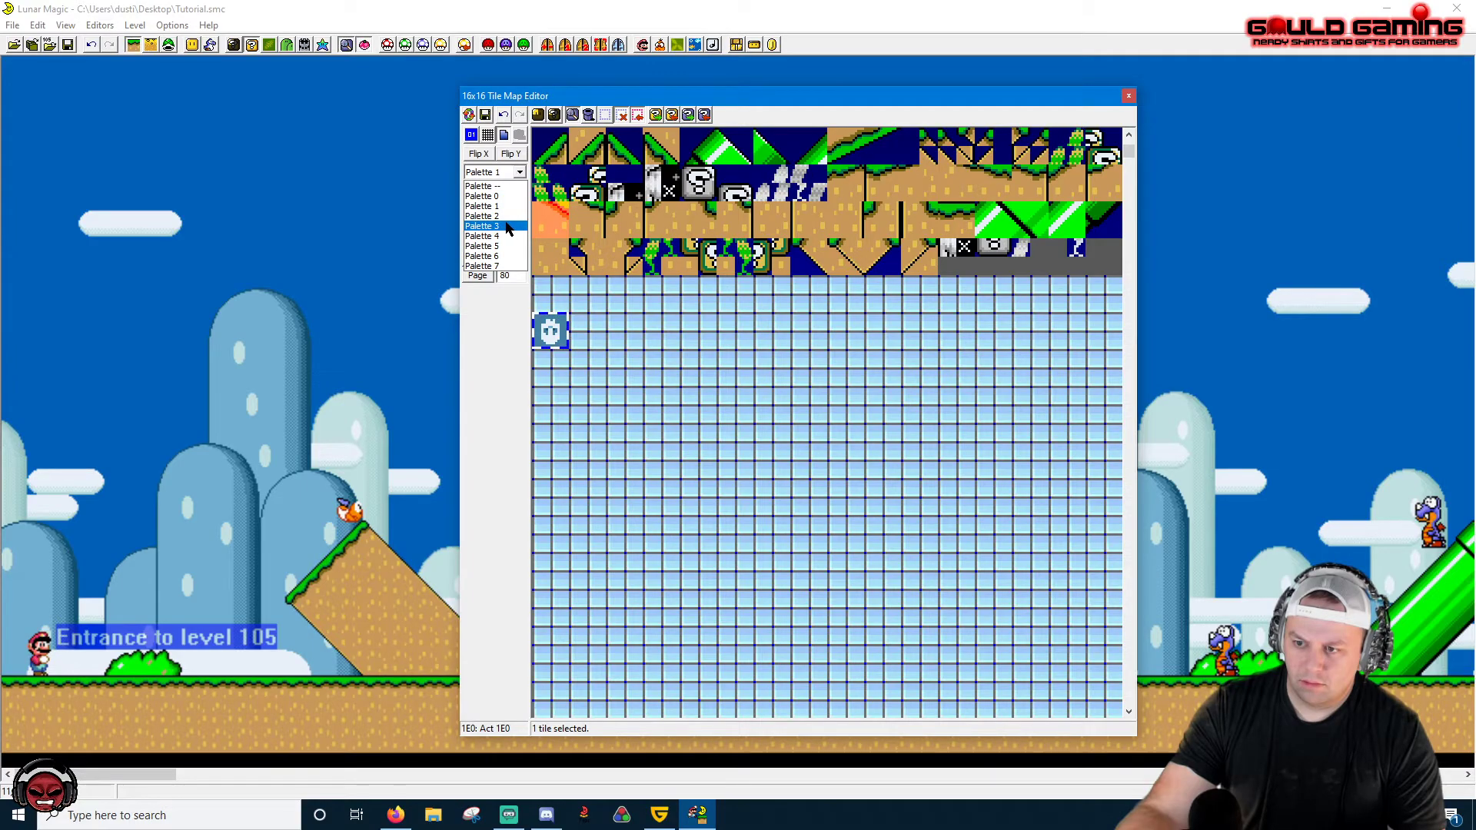
click(519, 172)
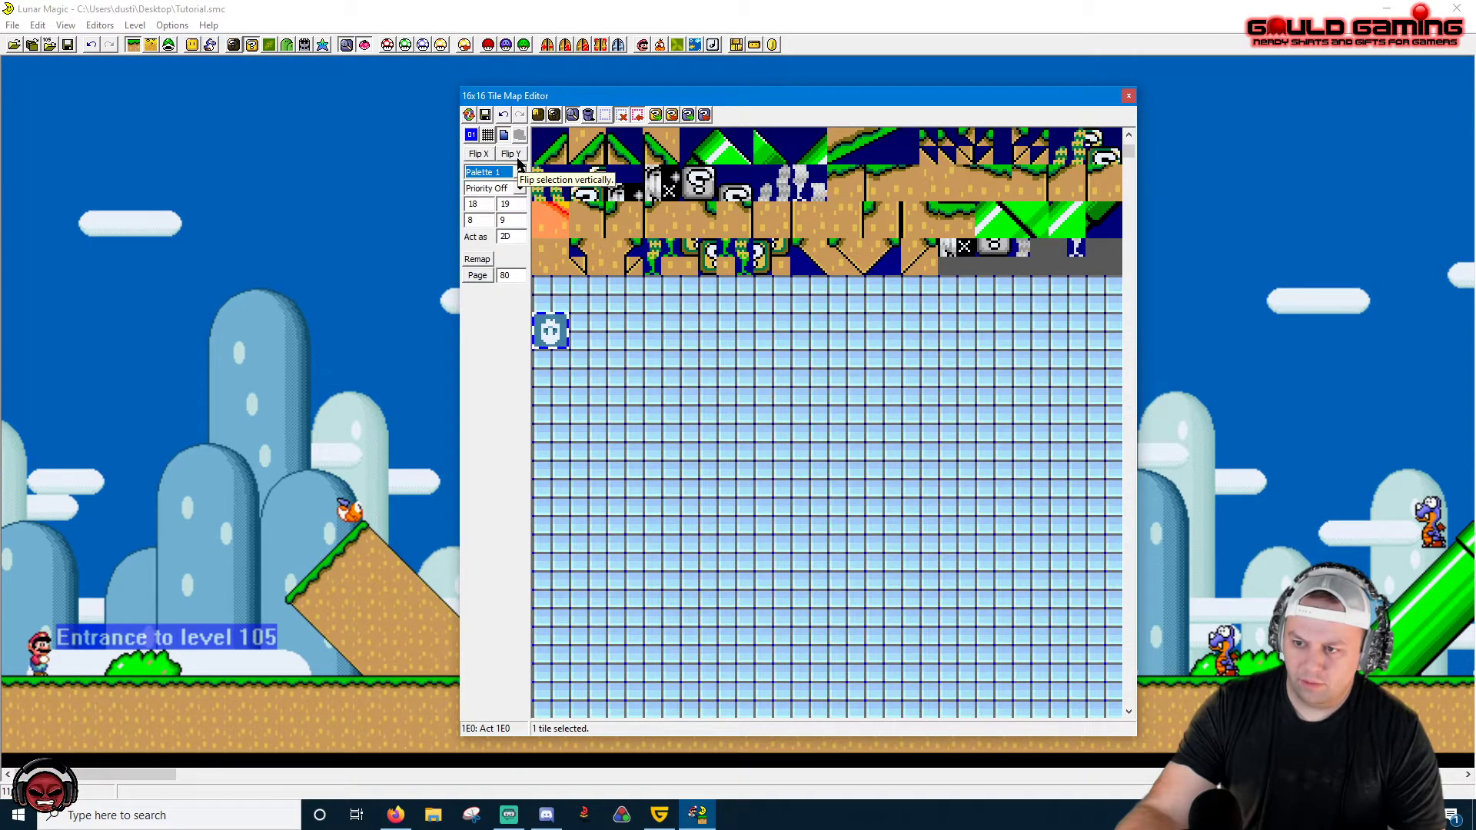
click(519, 174)
click(507, 216)
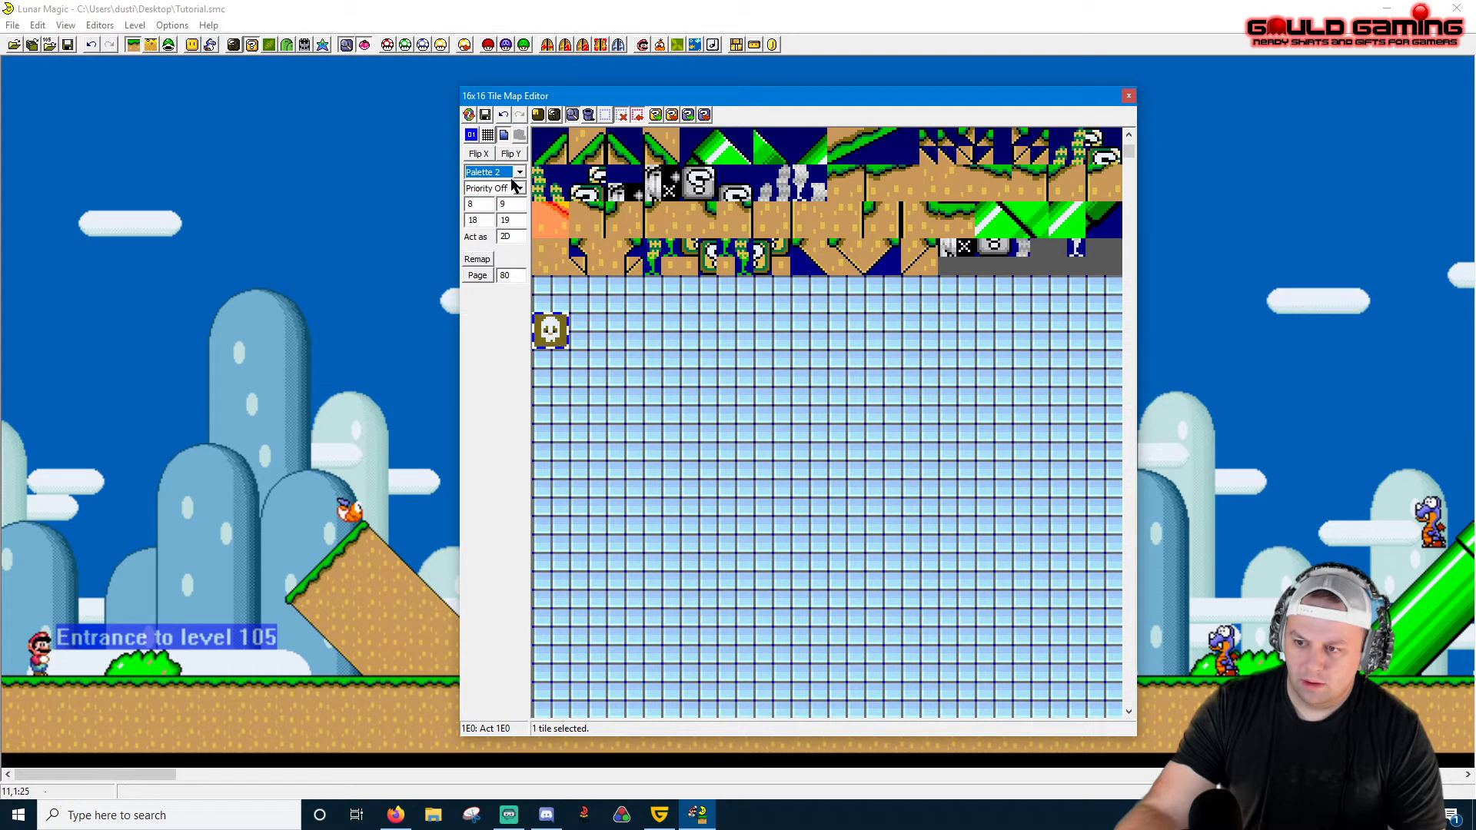
click(519, 172)
click(492, 256)
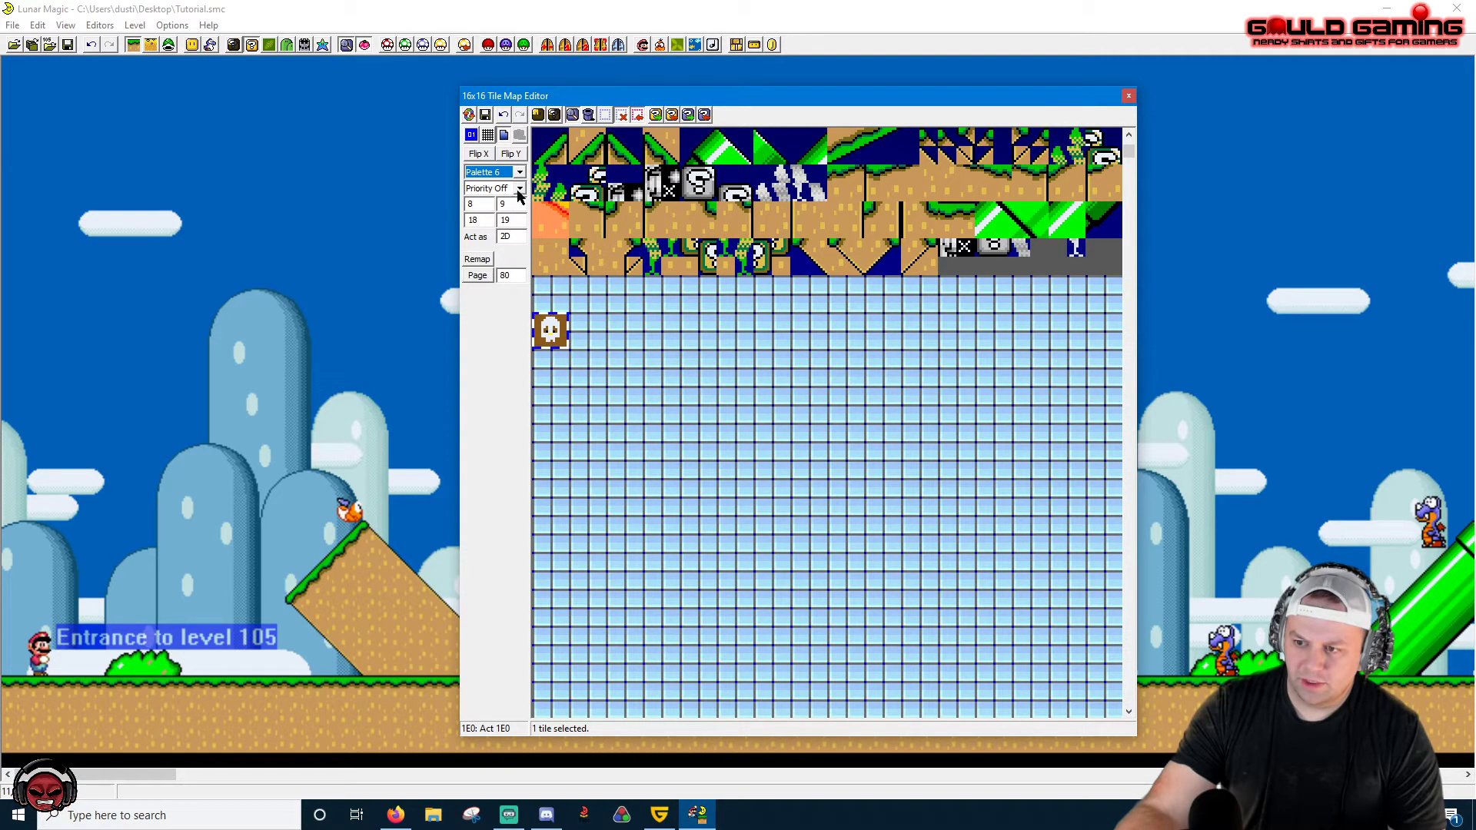
Set the copied skull tile to Palette 7 and deselect it.
click(519, 172)
click(482, 197)
click(624, 367)
click(624, 515)
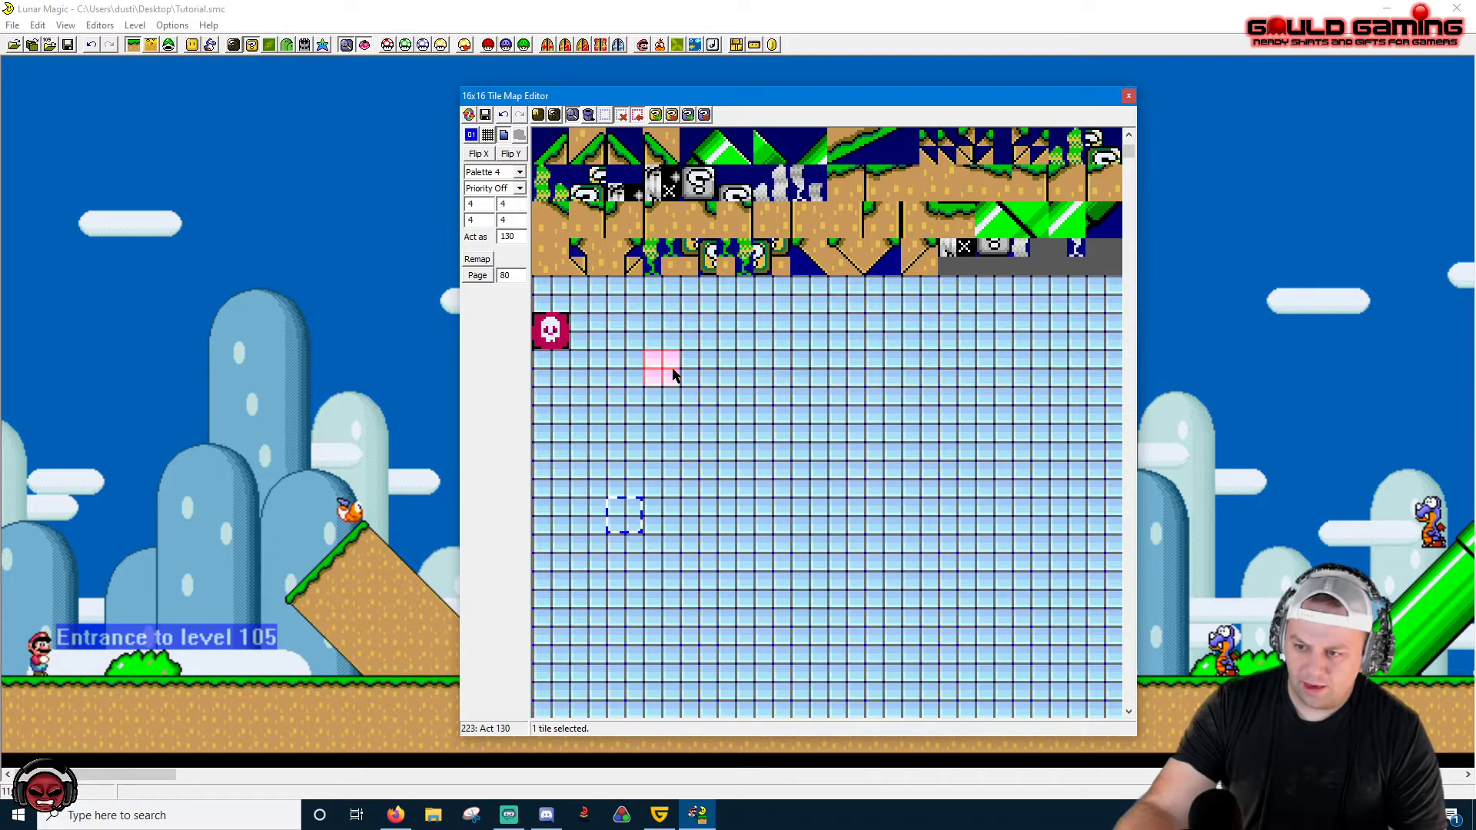
Make the copied skull tile act as 12F.
click(557, 343)
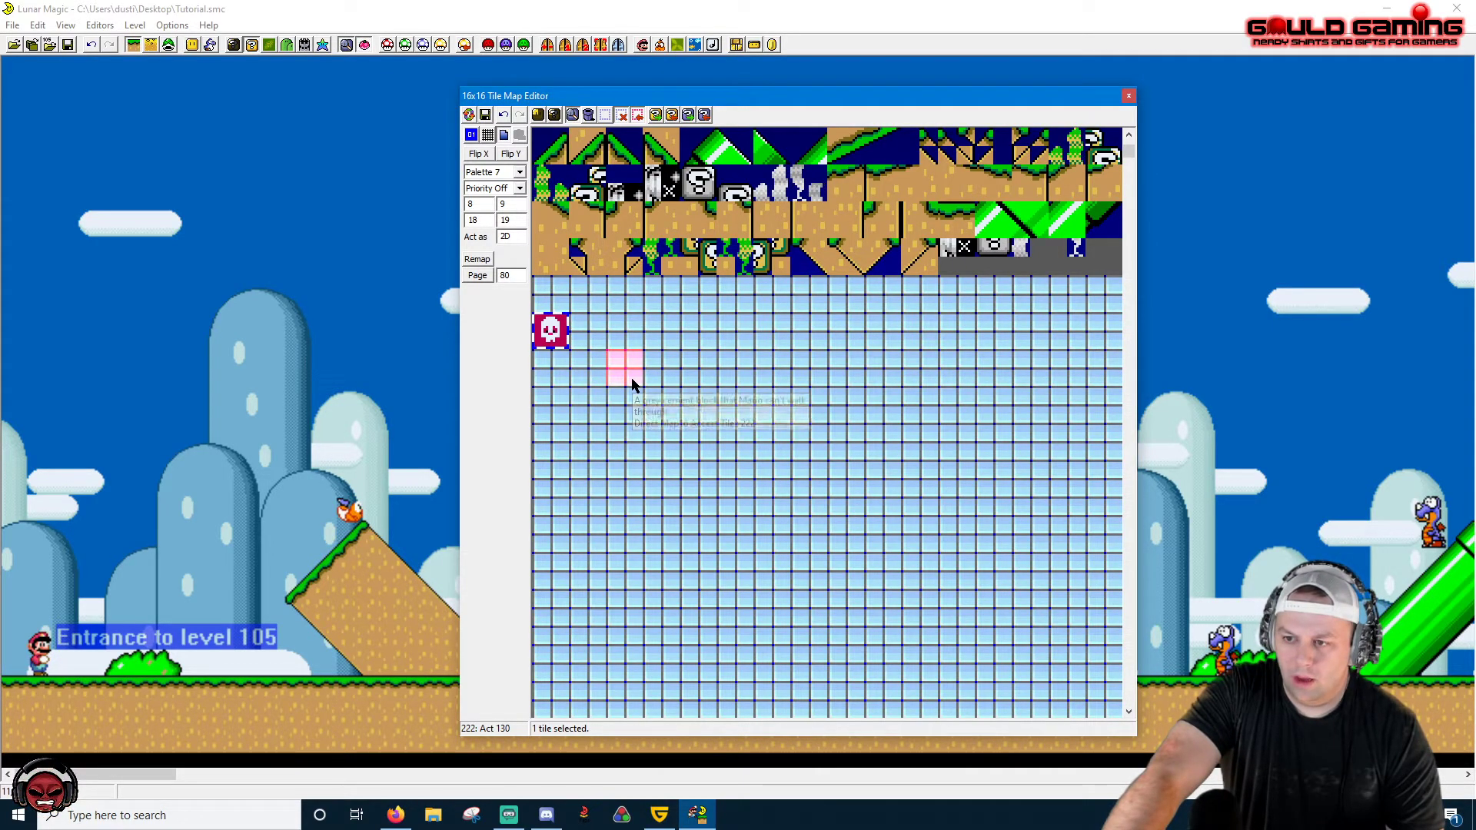
click(551, 256)
double_click(505, 236)
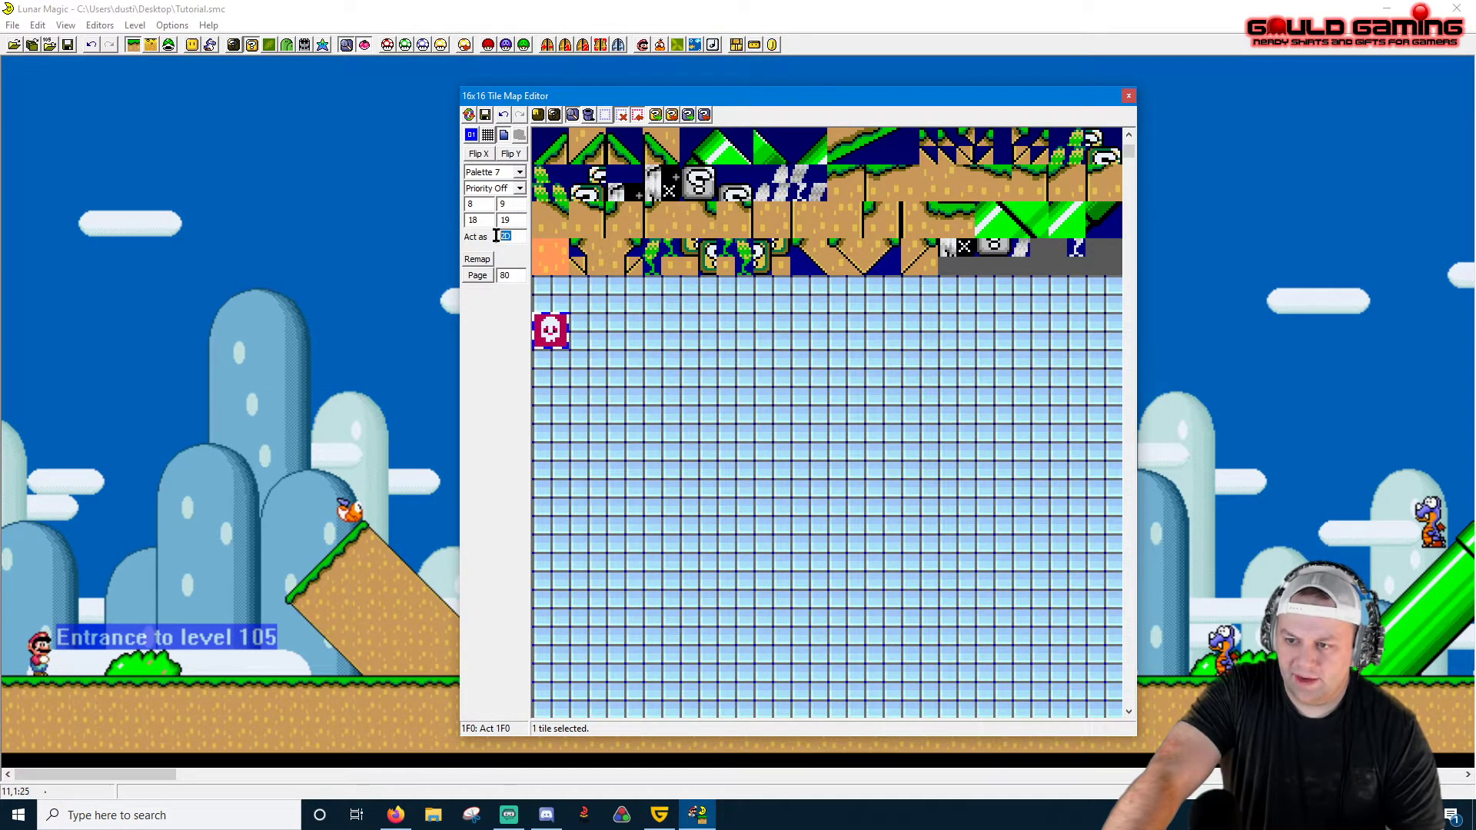
text(12F)
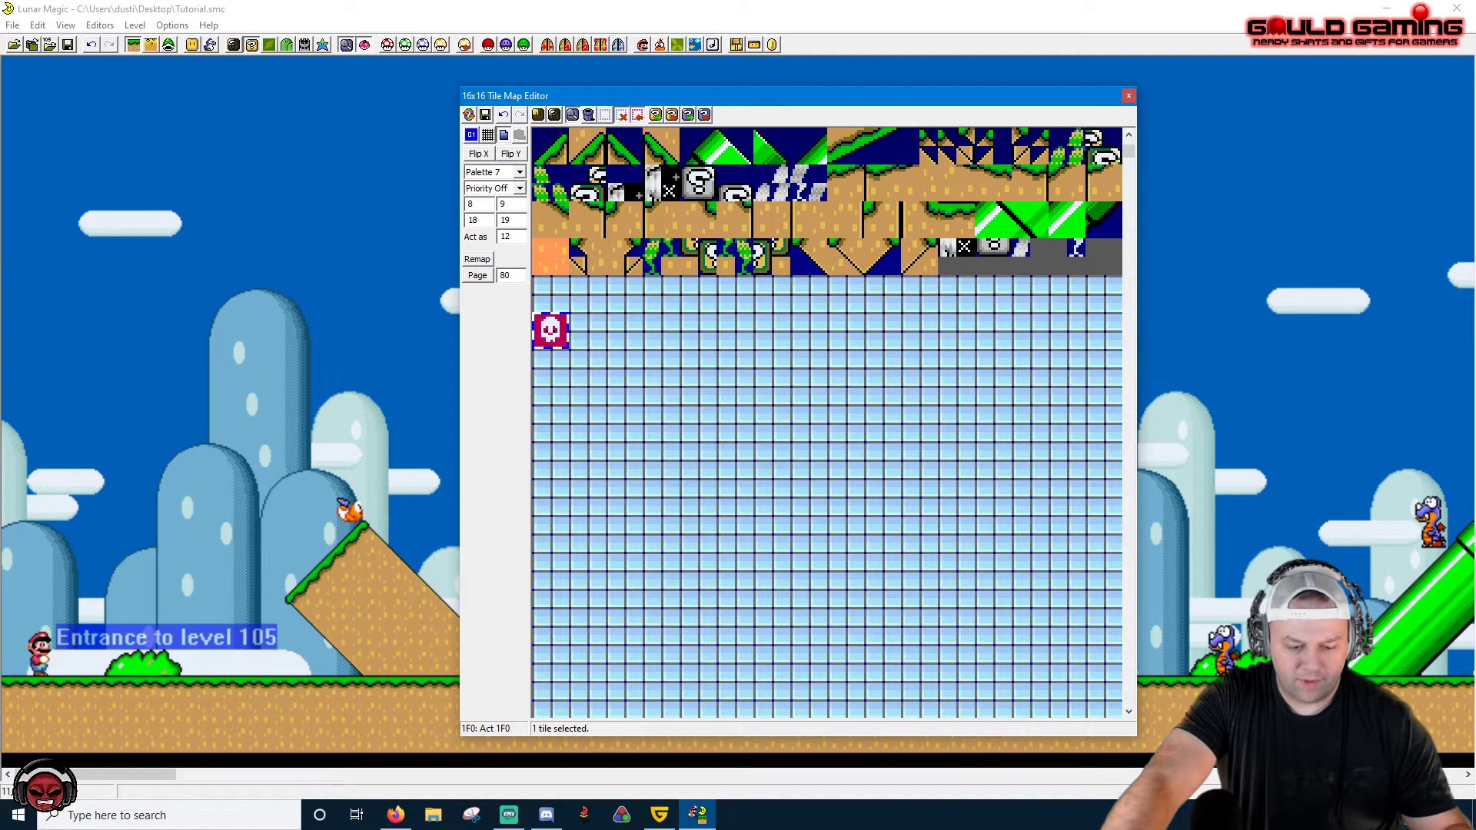
click(619, 365)
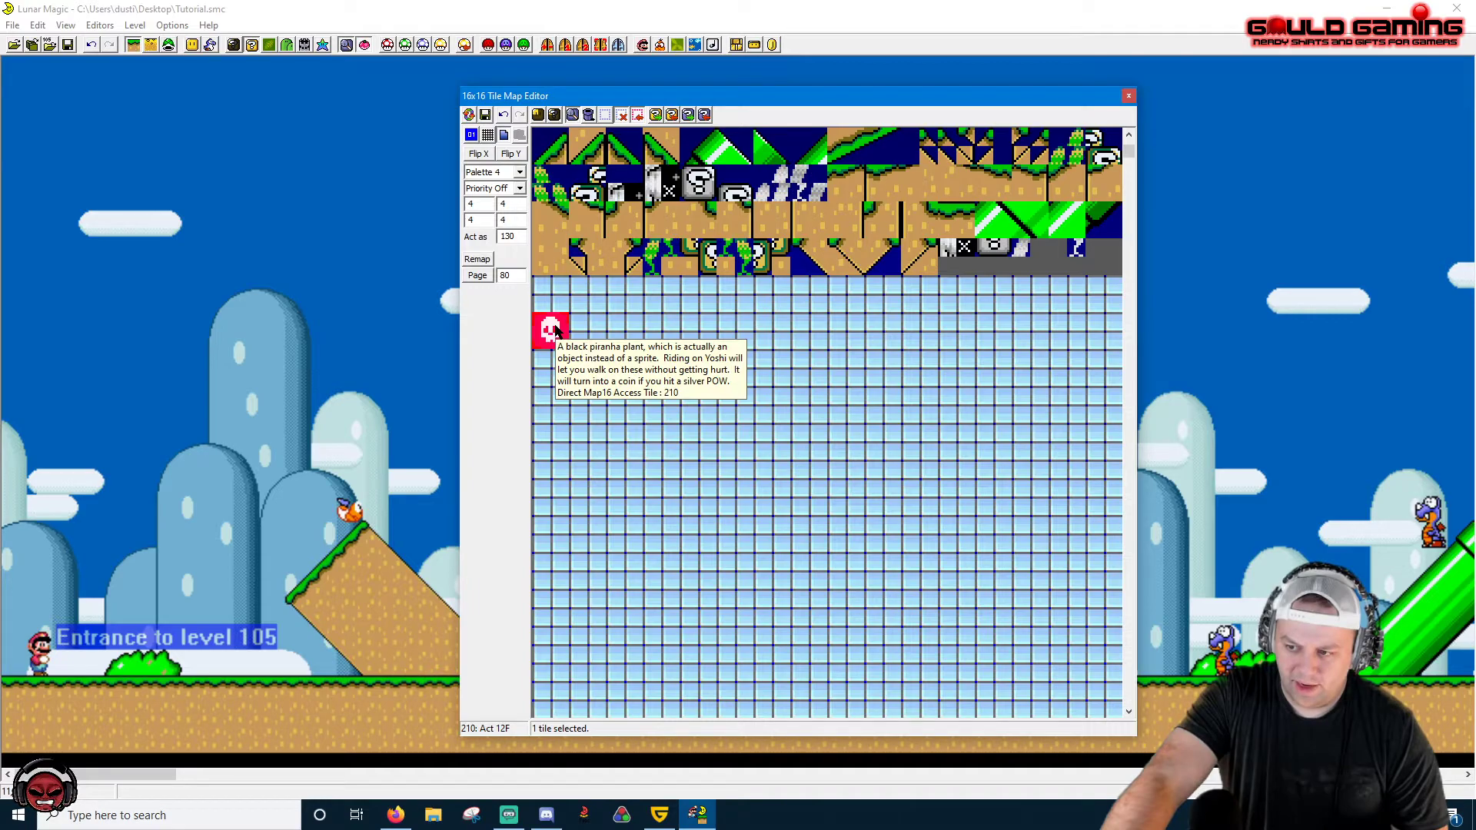
Delete the old skull tile from the level and place the new tile 210 above the bush beside the slope.
click(1129, 96)
click(532, 532)
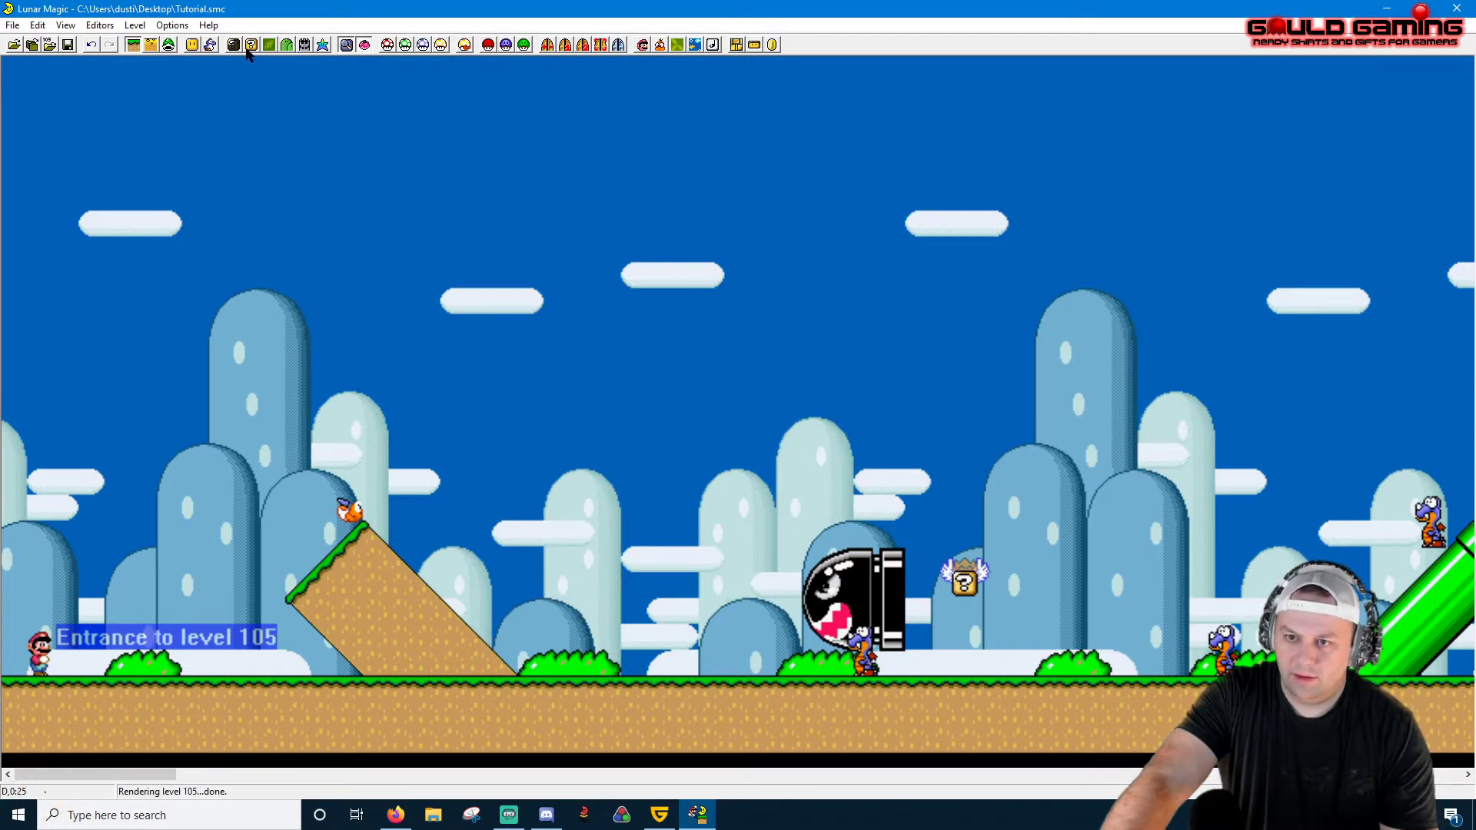
click(250, 46)
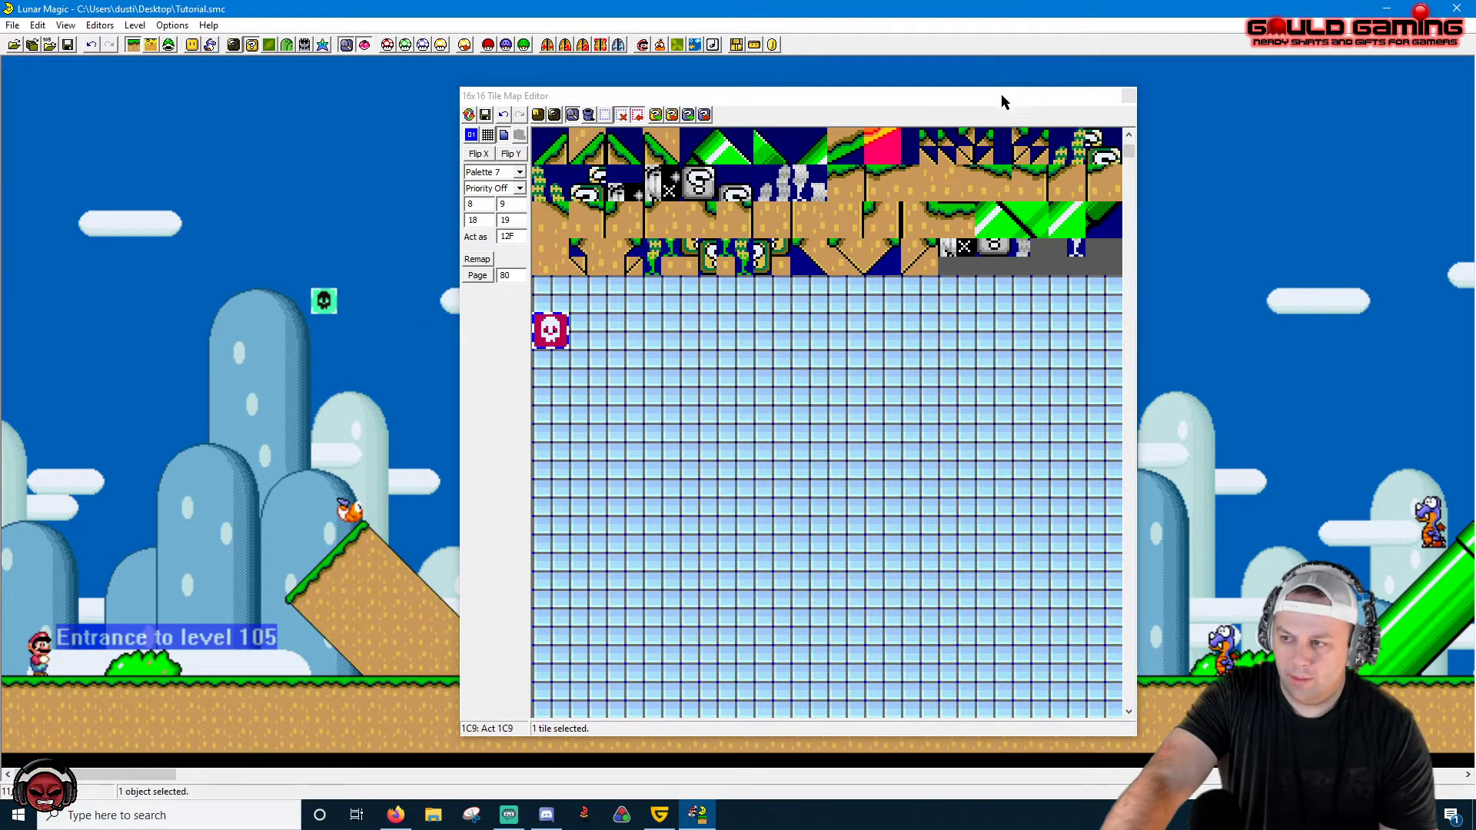
click(1129, 96)
drag(326, 300, 562, 610)
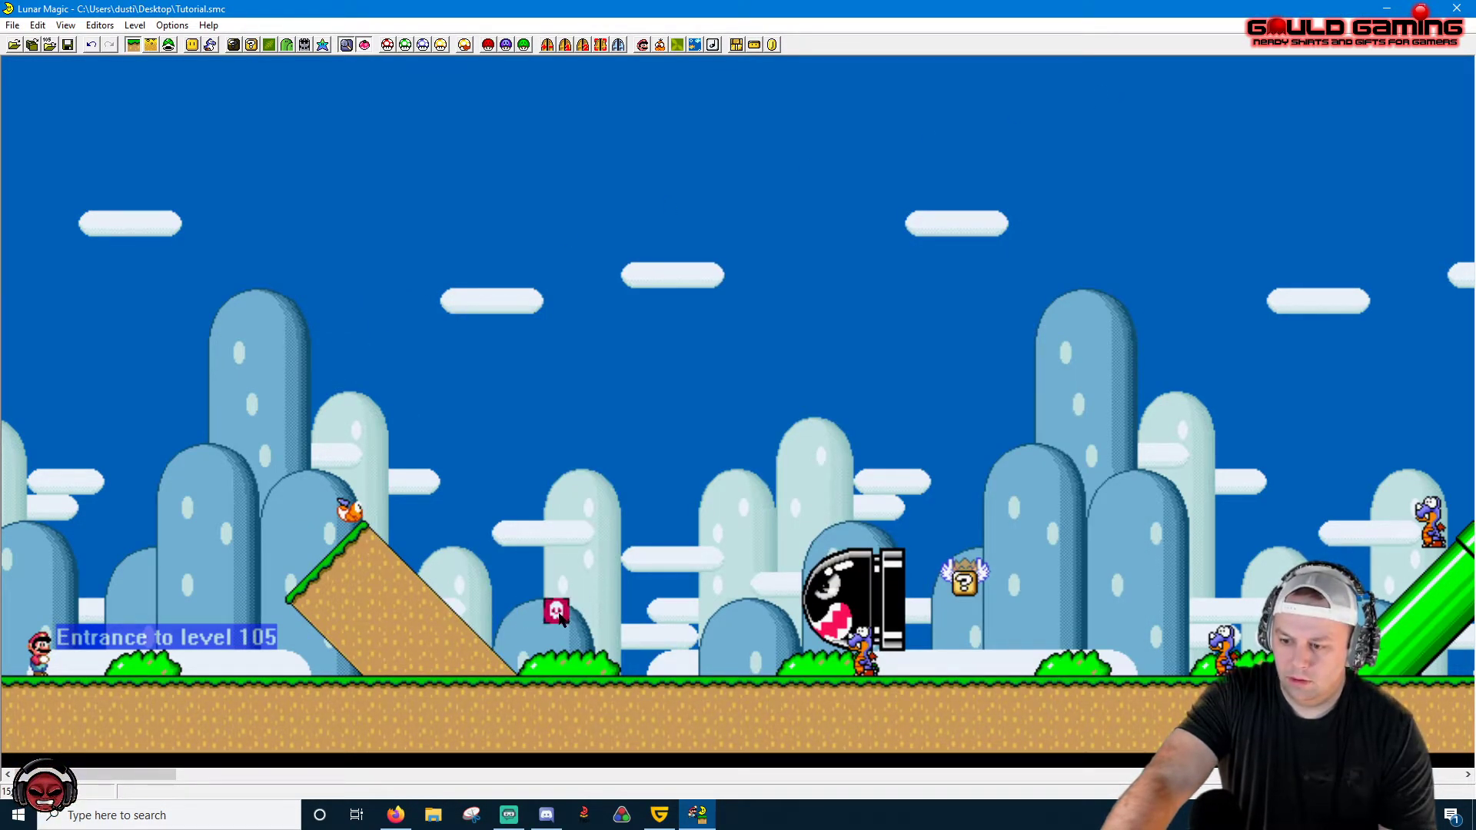
Save level 105 to the ROM and run the ROM in the Snes9x emulator.
click(65, 47)
click(13, 24)
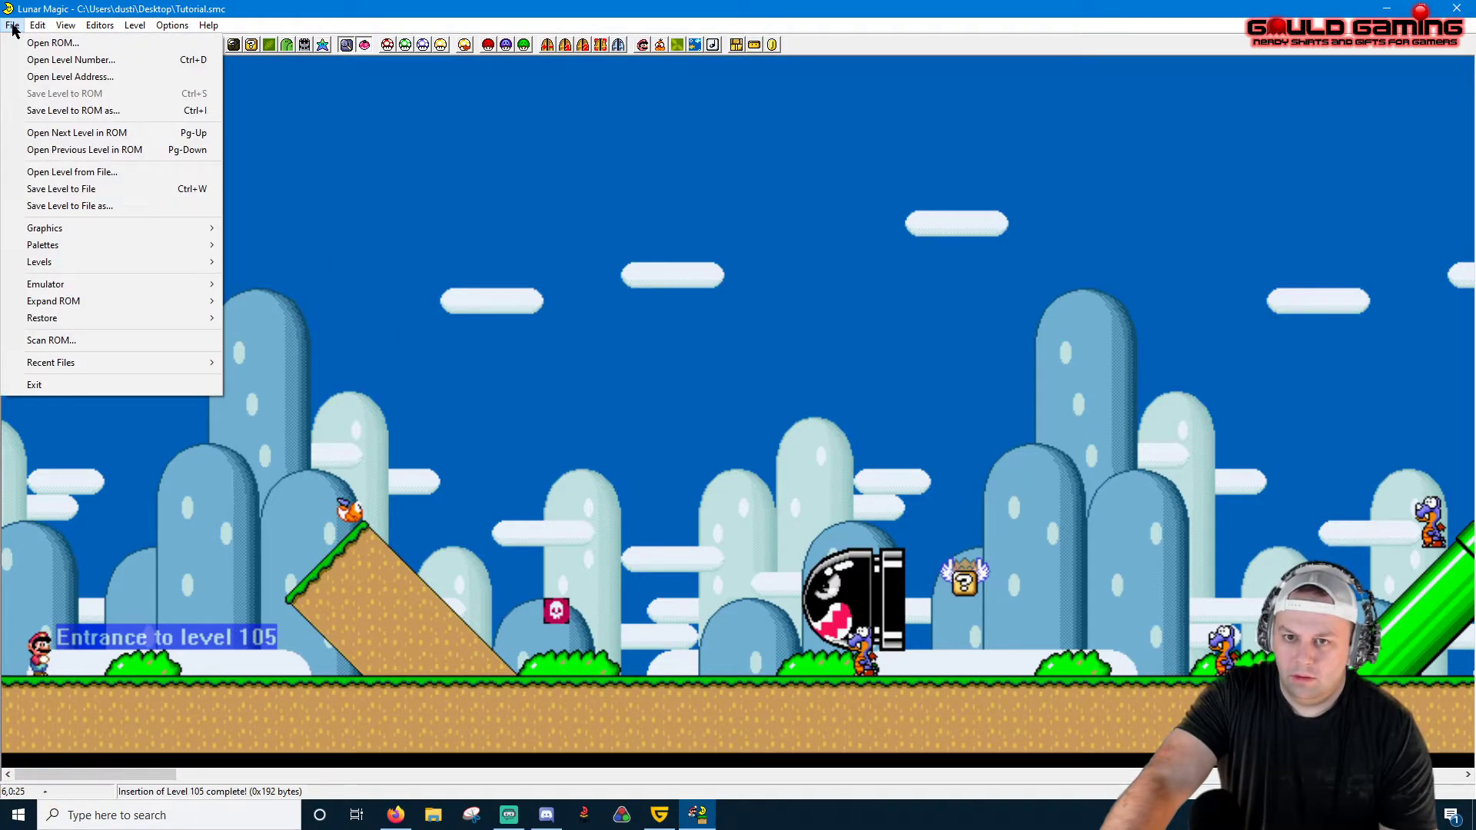
click(274, 286)
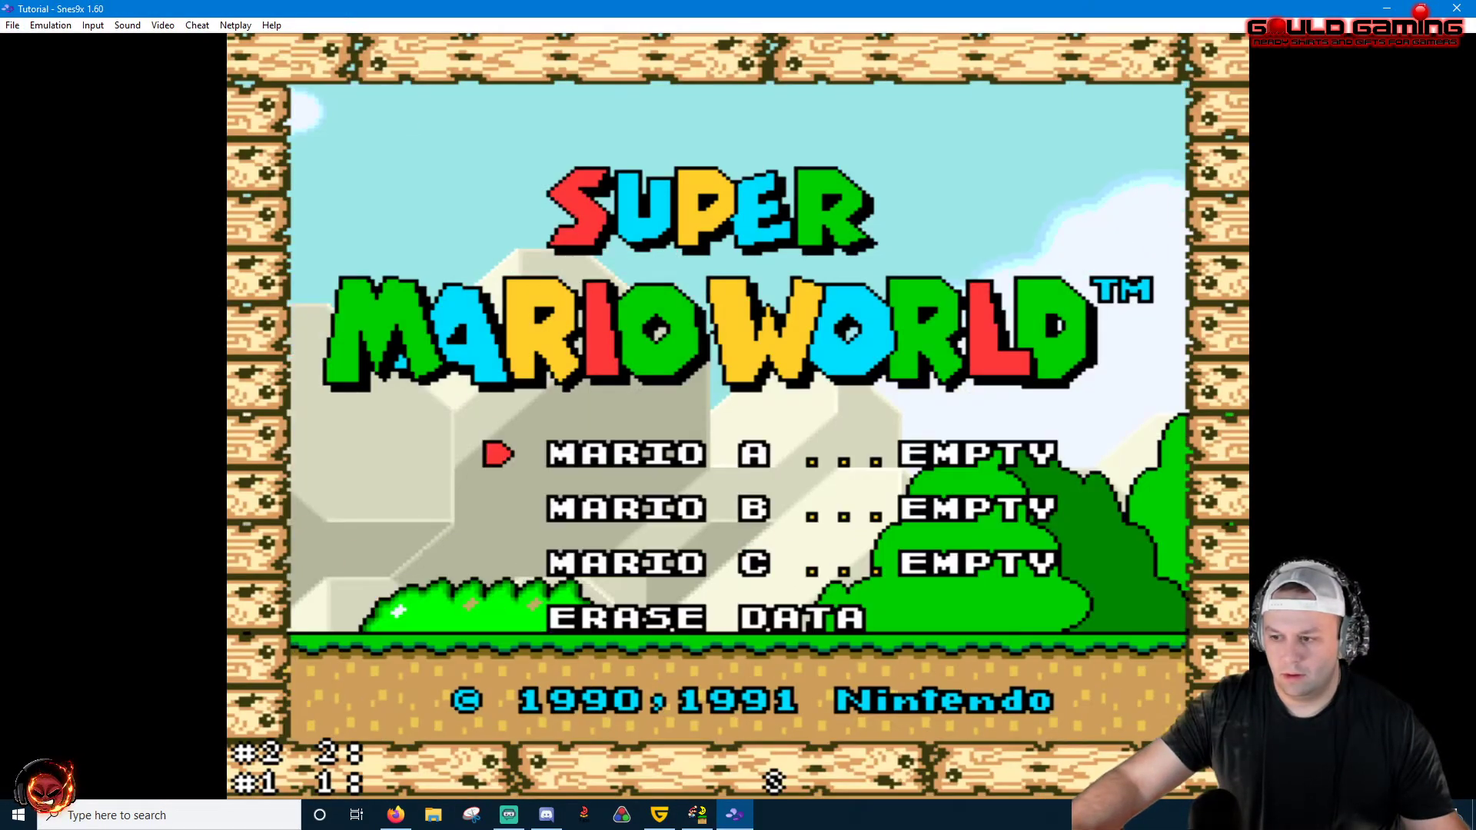
Start a Mario A game, play the level to the west of Yoshi's House up to the custom block, and close the emulator.
key(c)
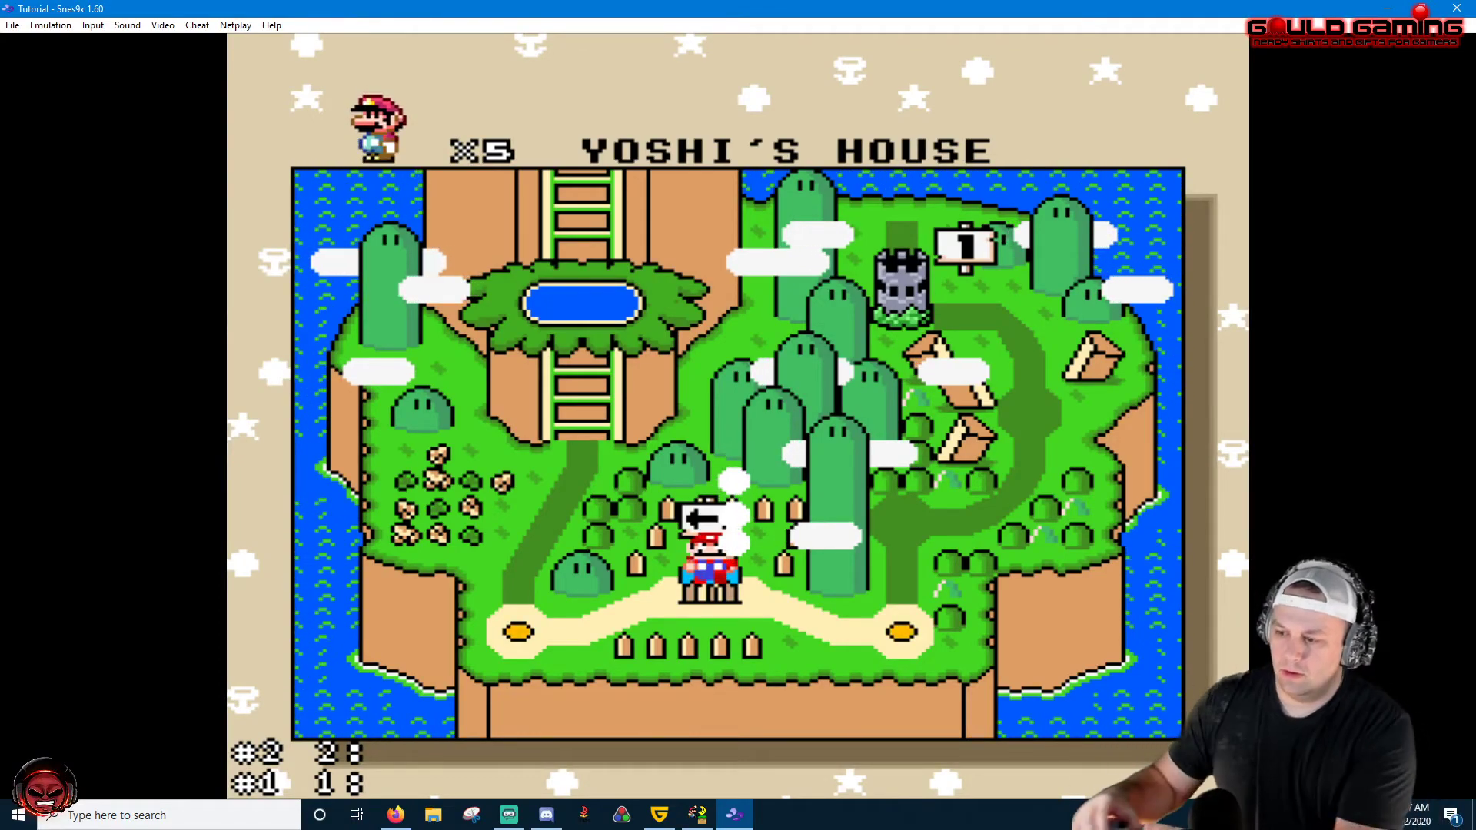
key(Left)
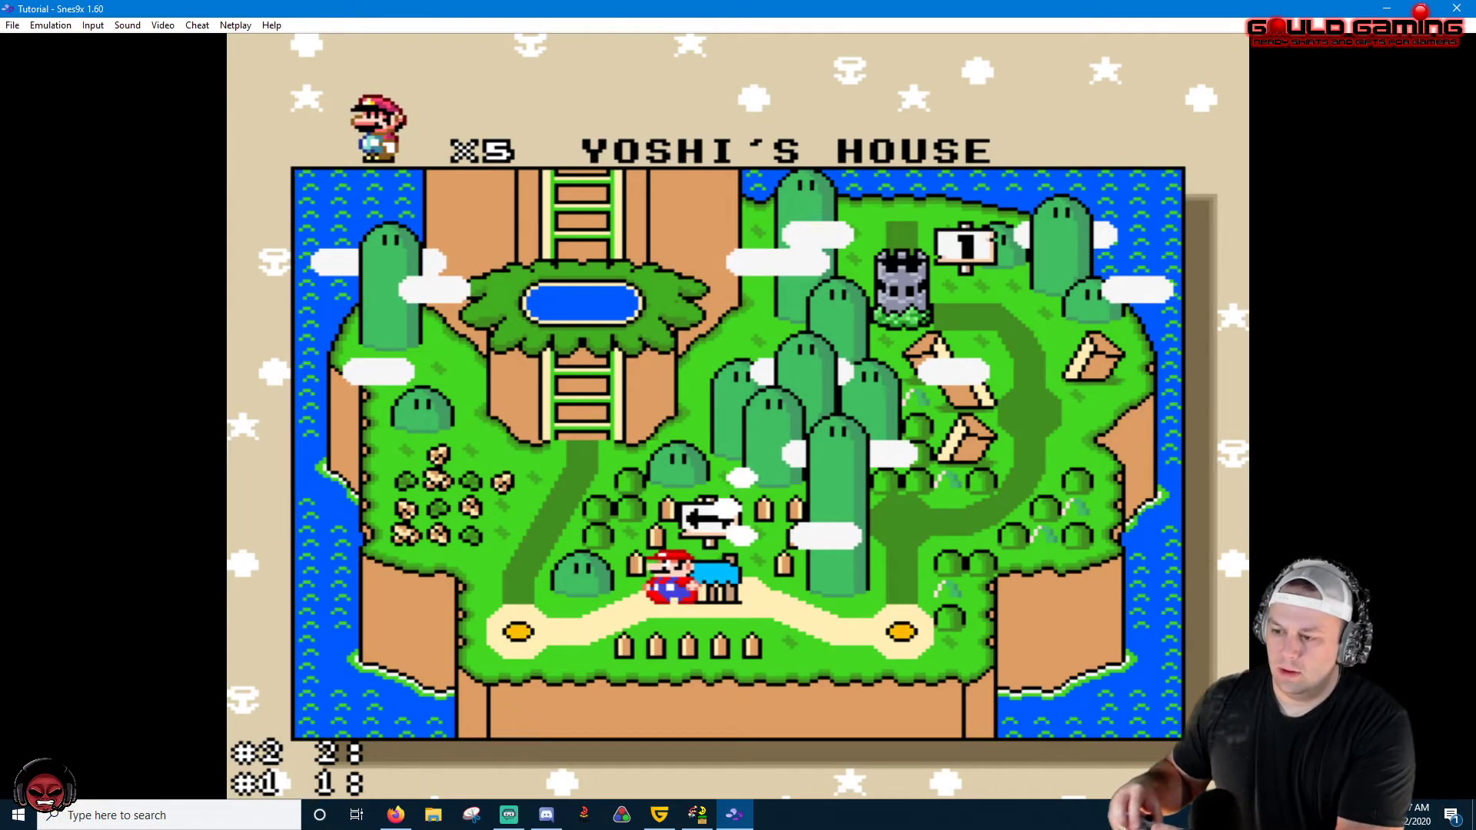
key(c)
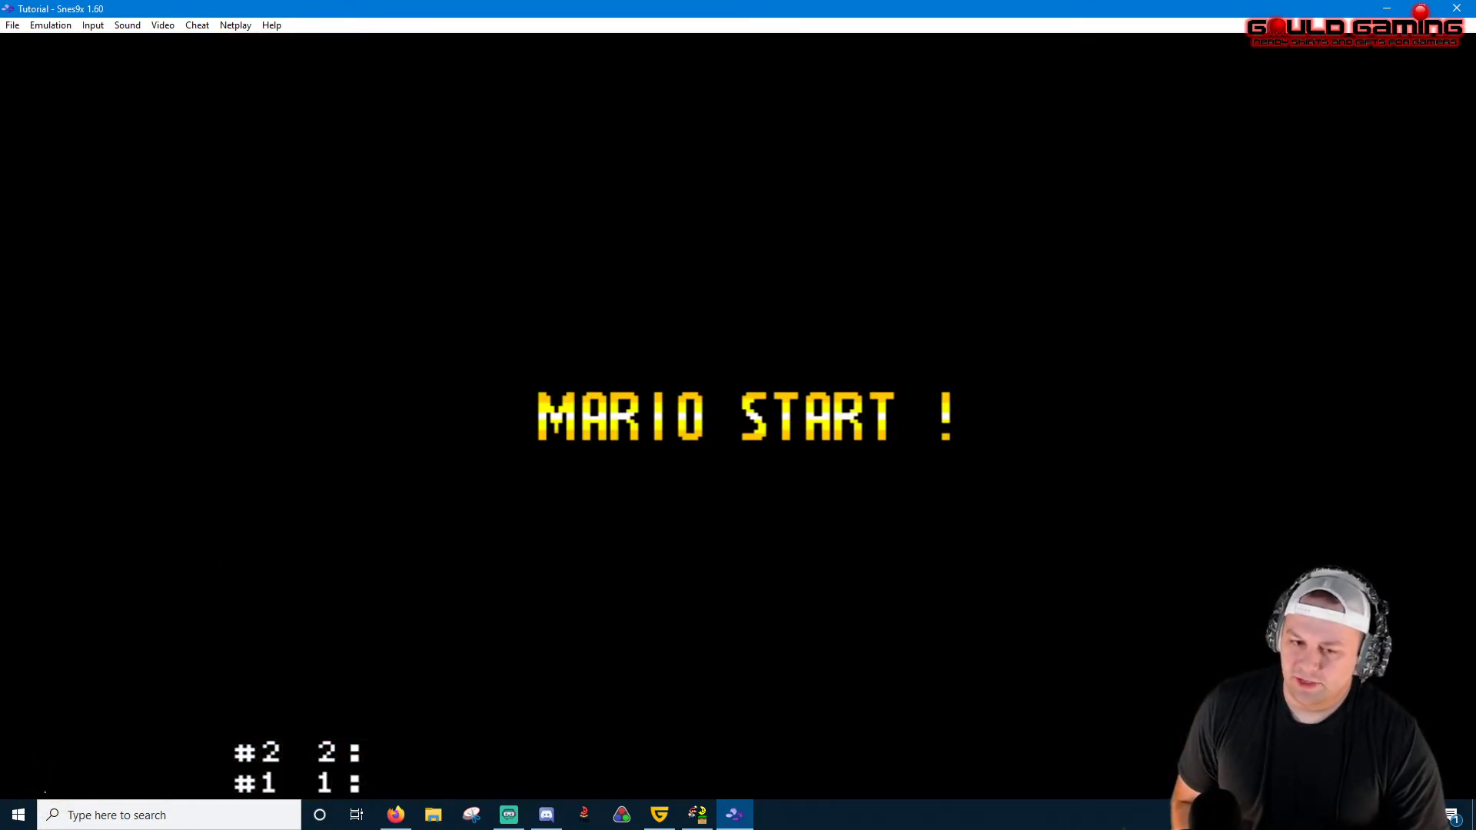
key(Right)
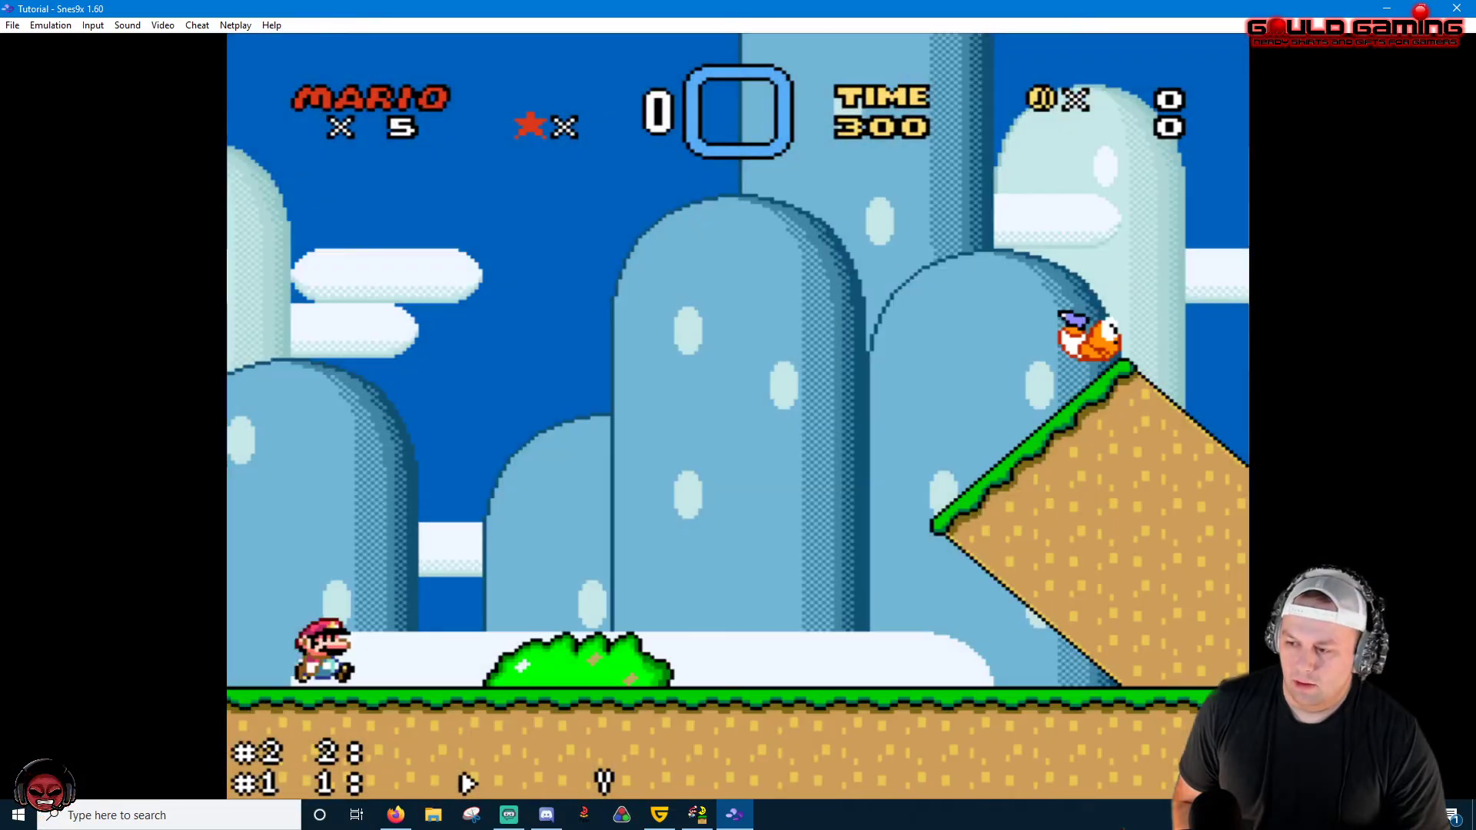
key(c)
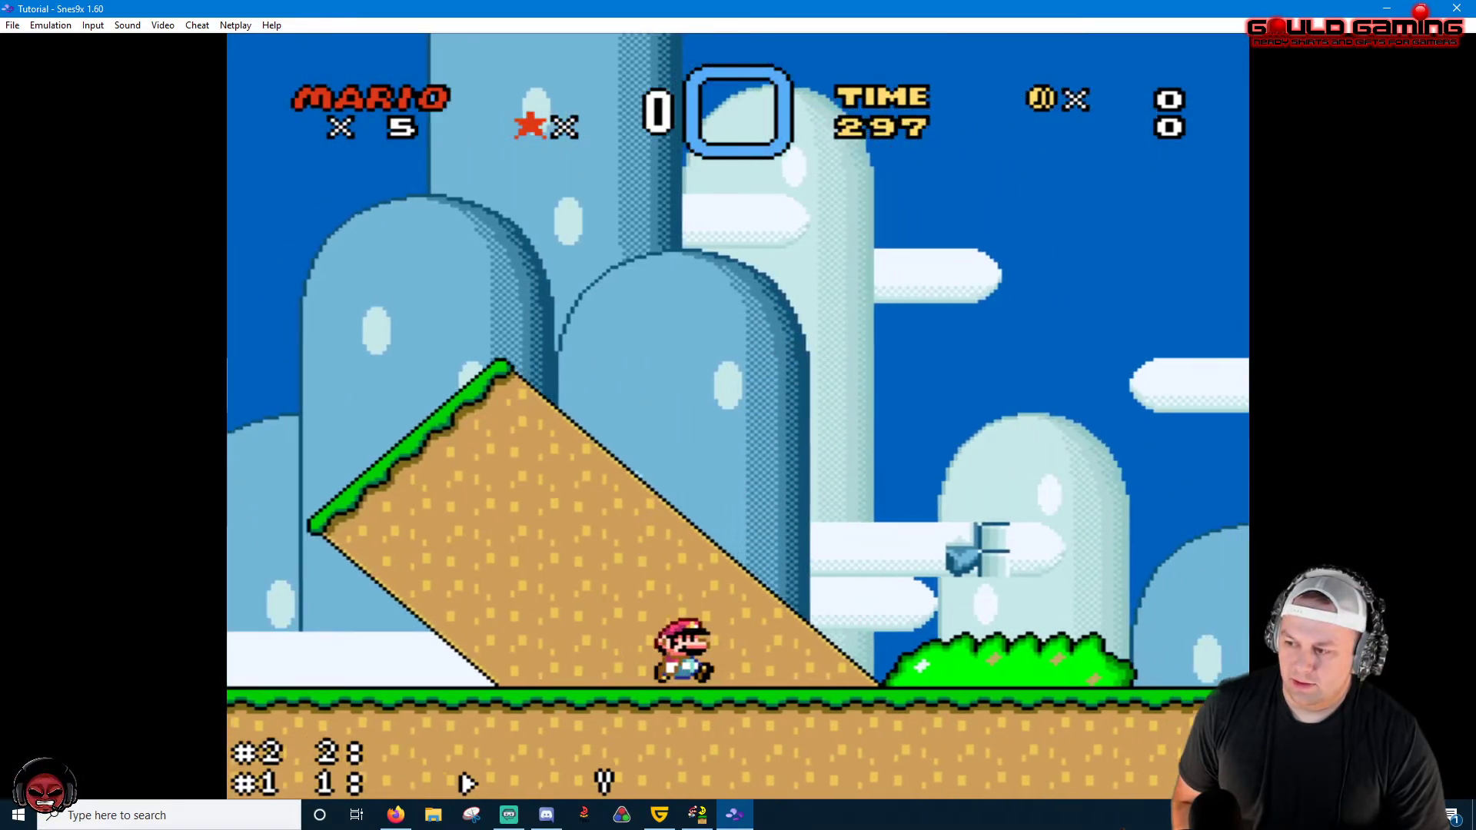
key(Left)
key(Right)
key(c)
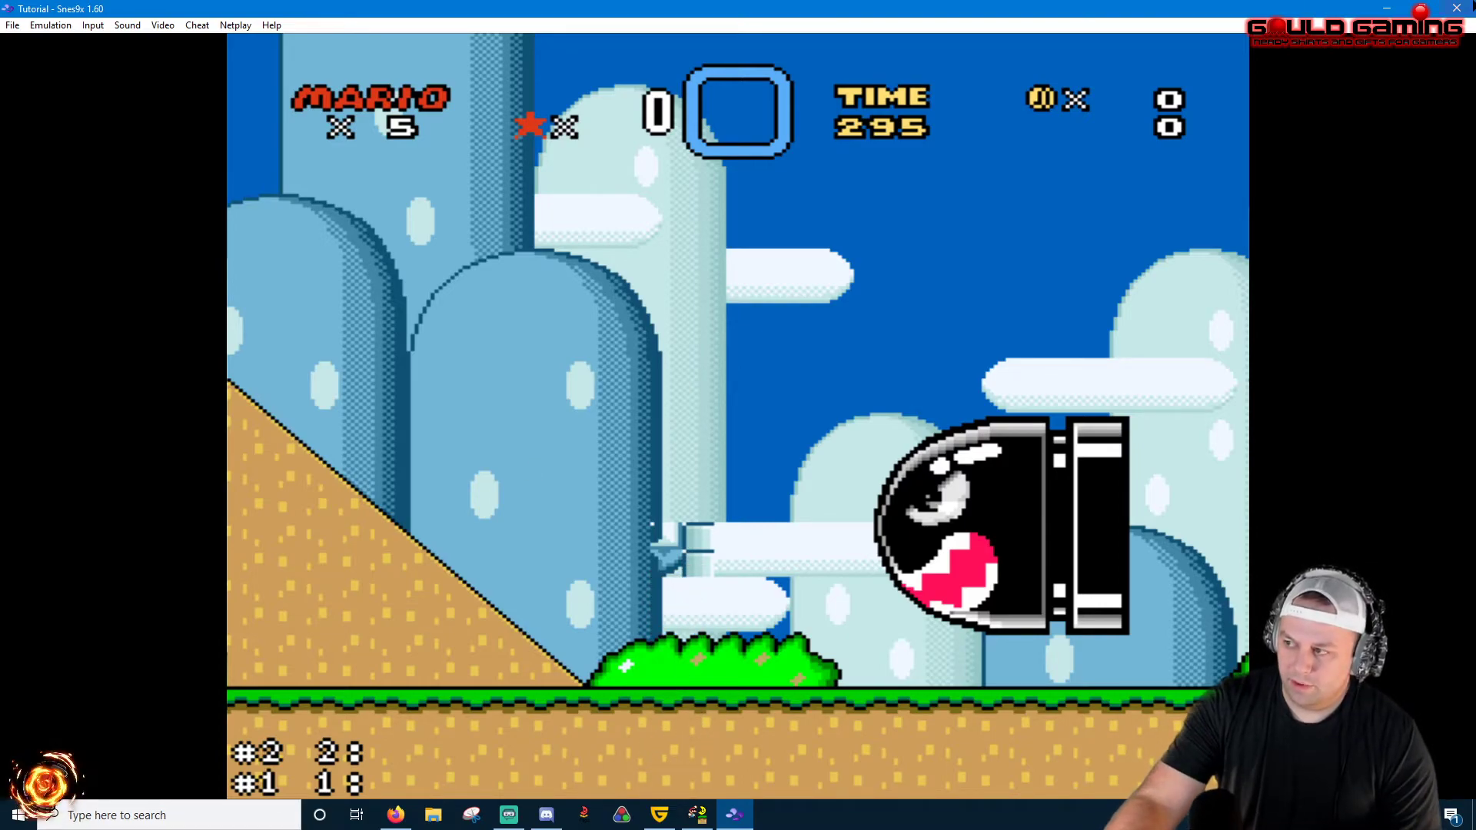
click(1453, 8)
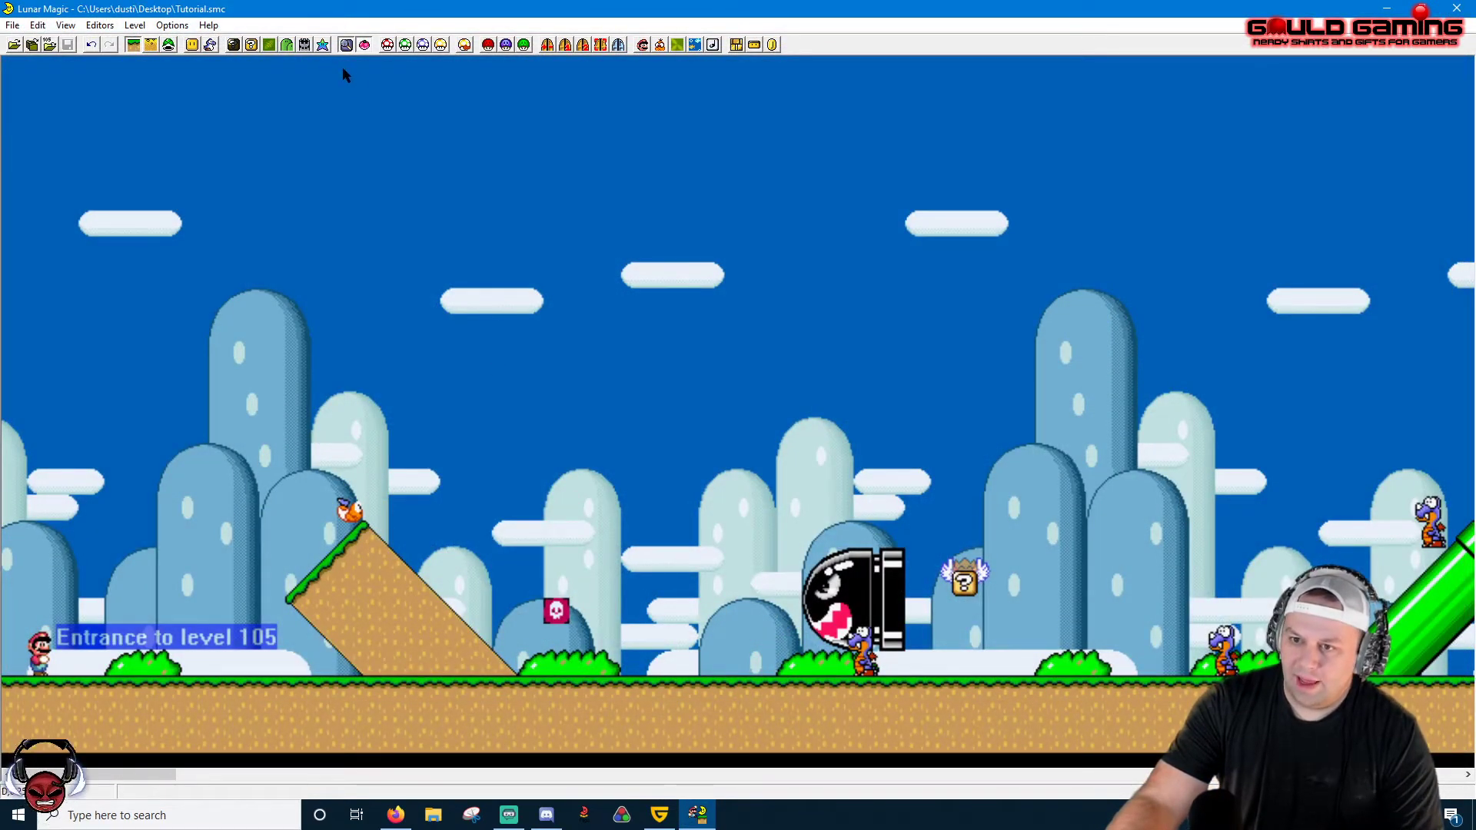
Save the Map16 data containing the new skull tile to the ROM and close the tile map editor.
click(268, 46)
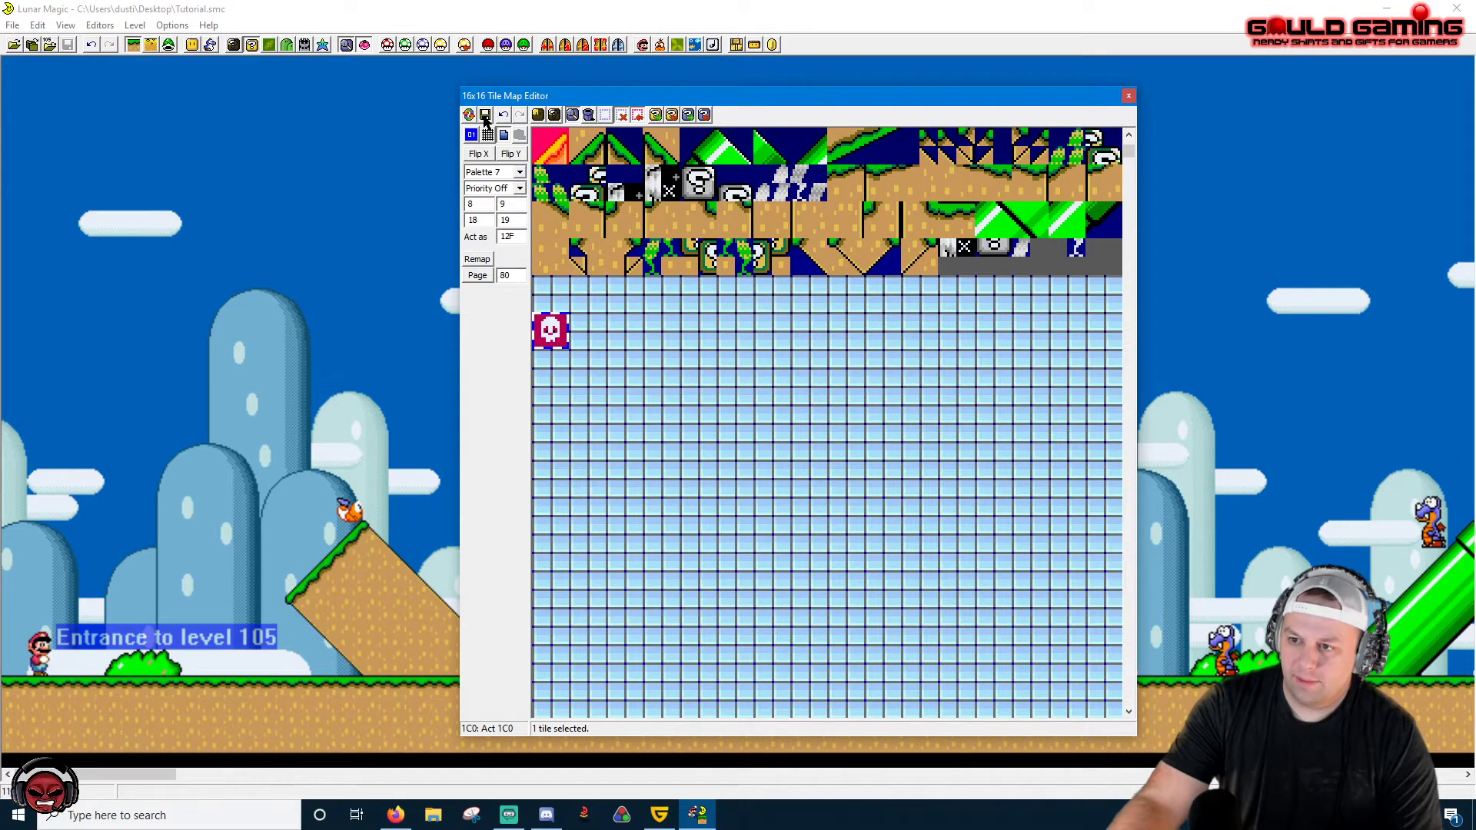
click(587, 331)
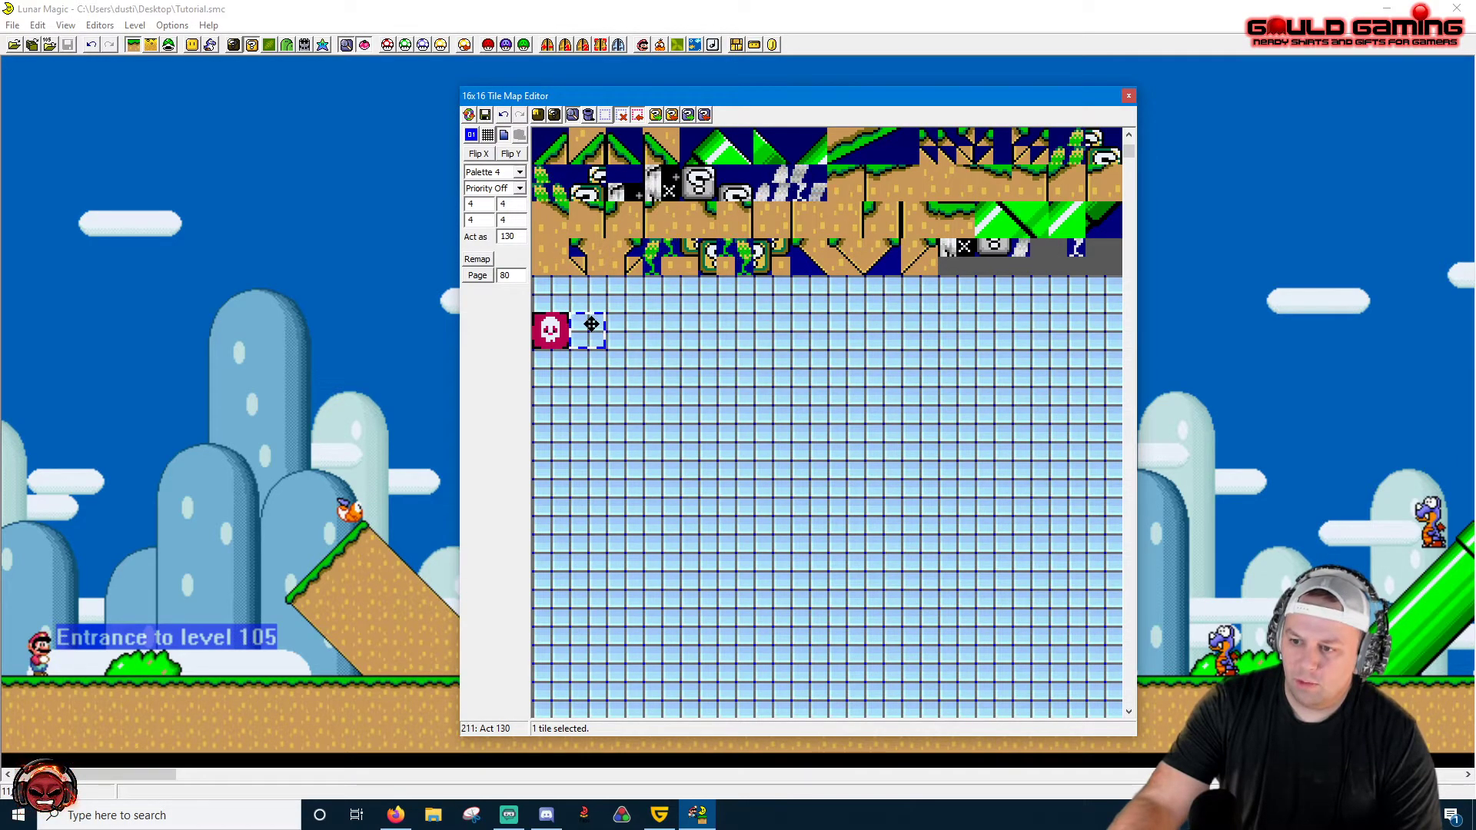
click(551, 330)
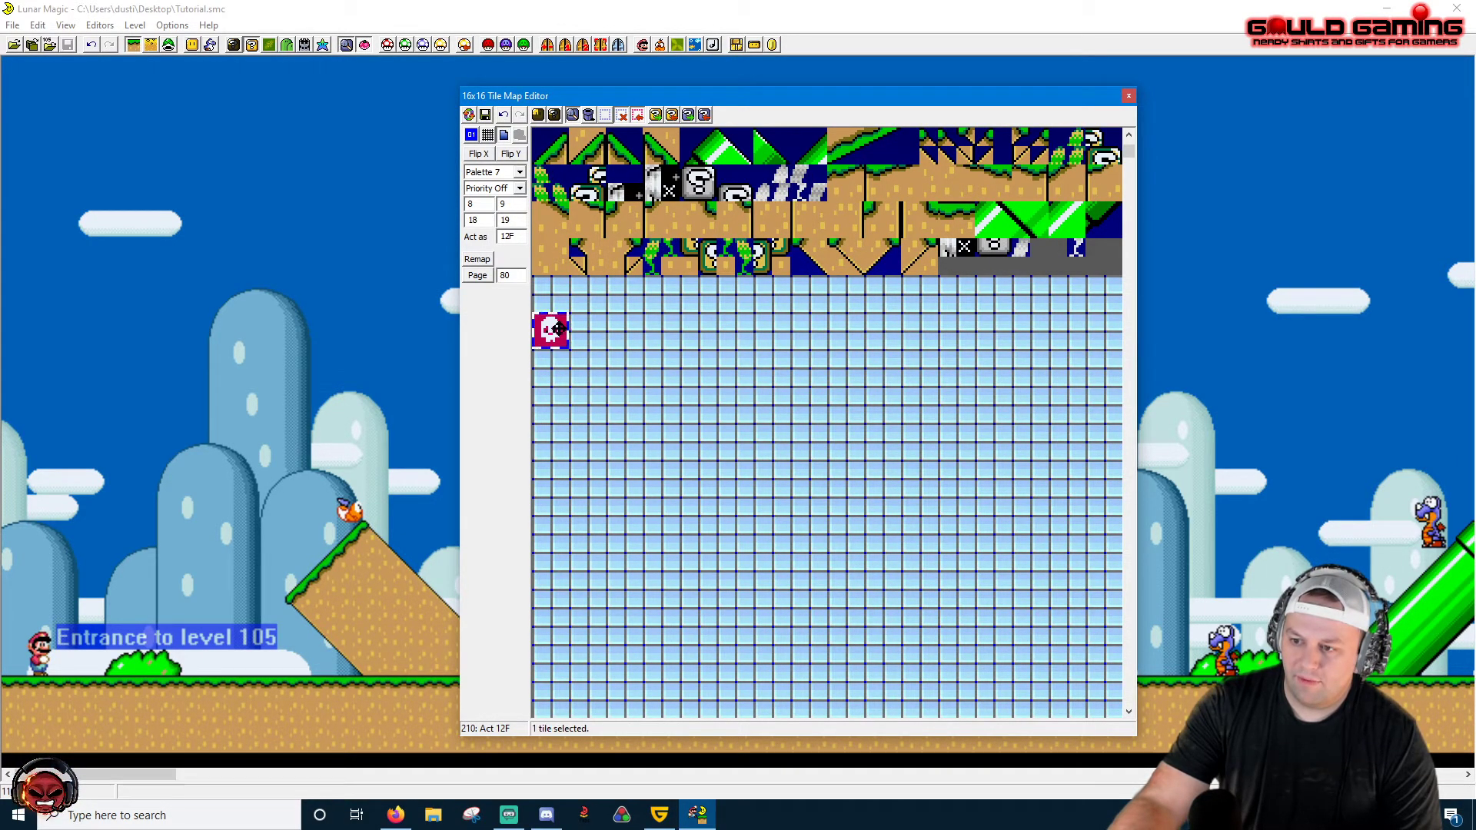
click(486, 115)
click(1128, 97)
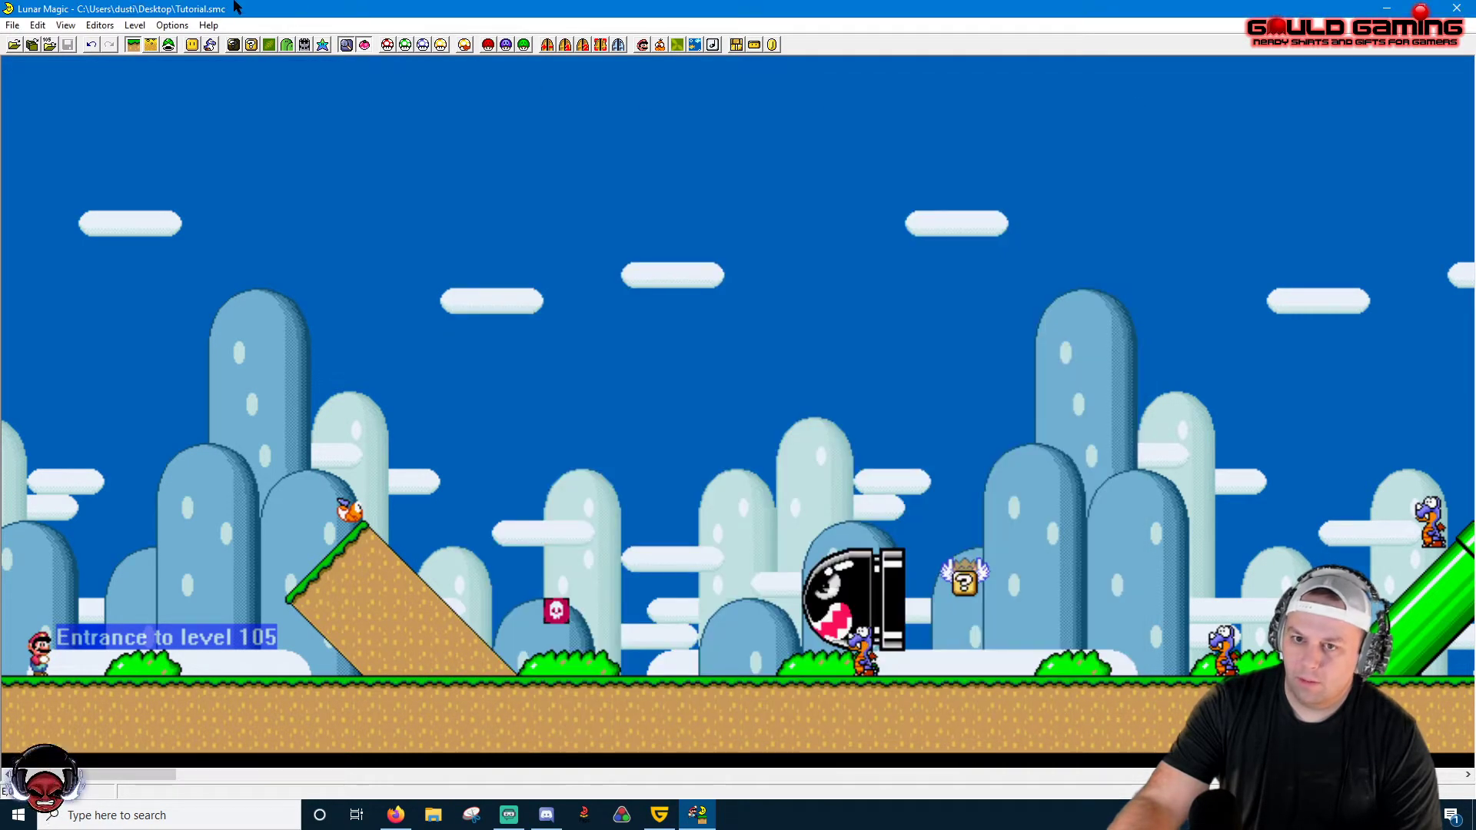
Run the ROM in the emulator and start a game, fast-forwarding to the overworld map at Yoshi's House.
click(13, 25)
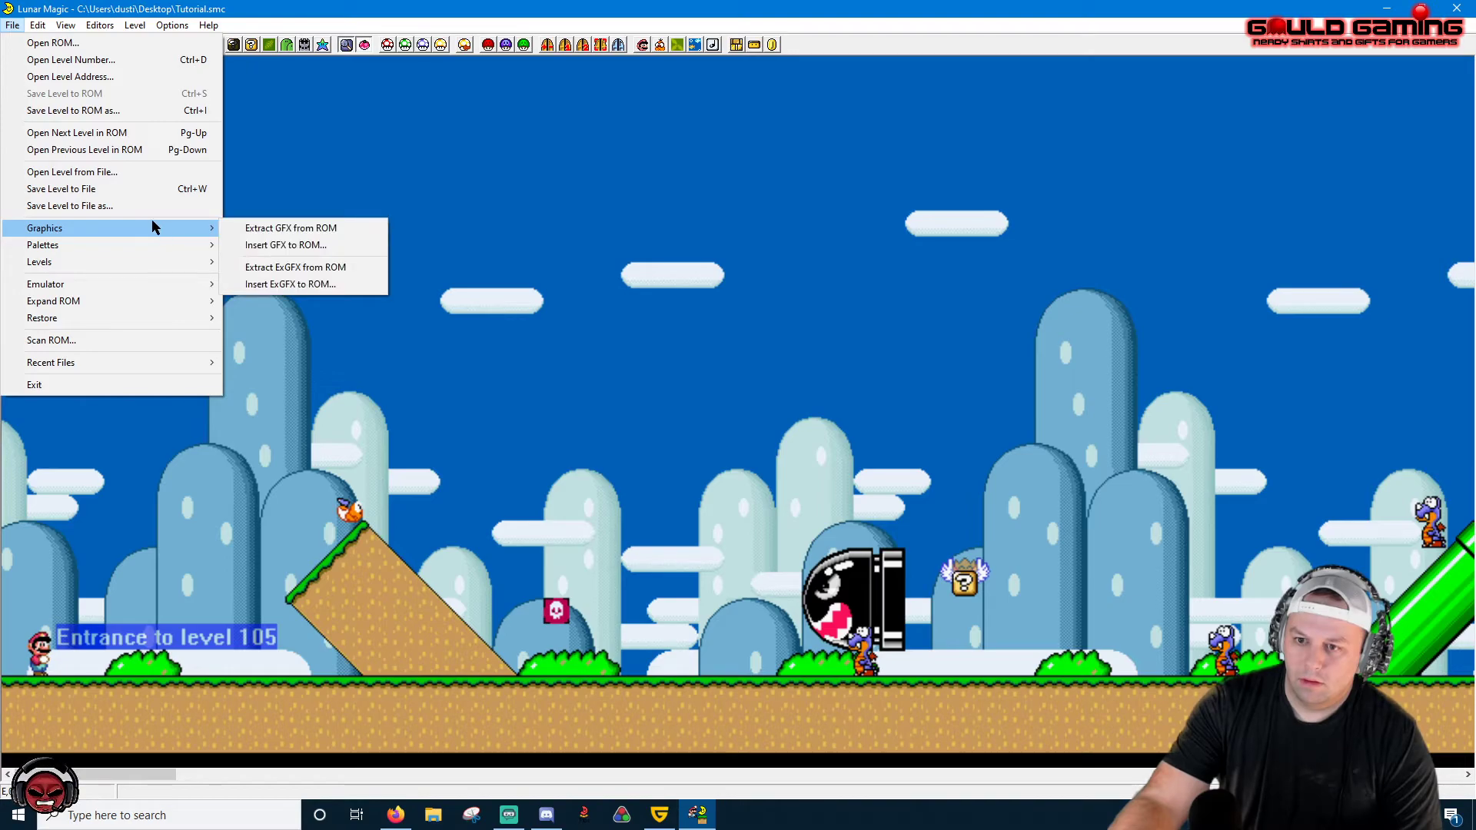
mouse_move(181, 285)
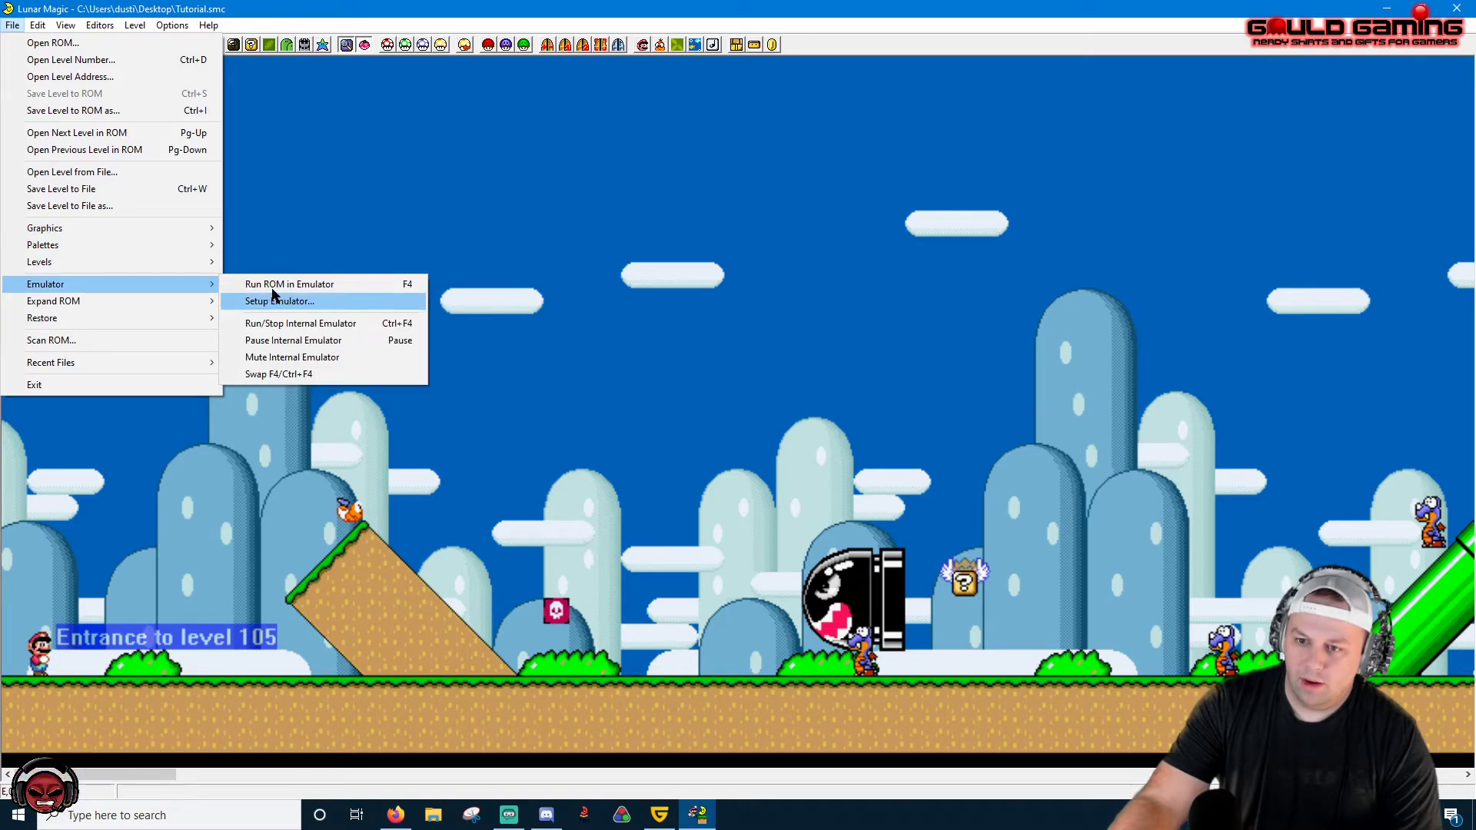
click(354, 302)
key(c)
key(c)
Enter Yoshi's Island 1, move Mario past the slope, and jump him onto the skull block to test its damage.
key(c)
key(Tab)
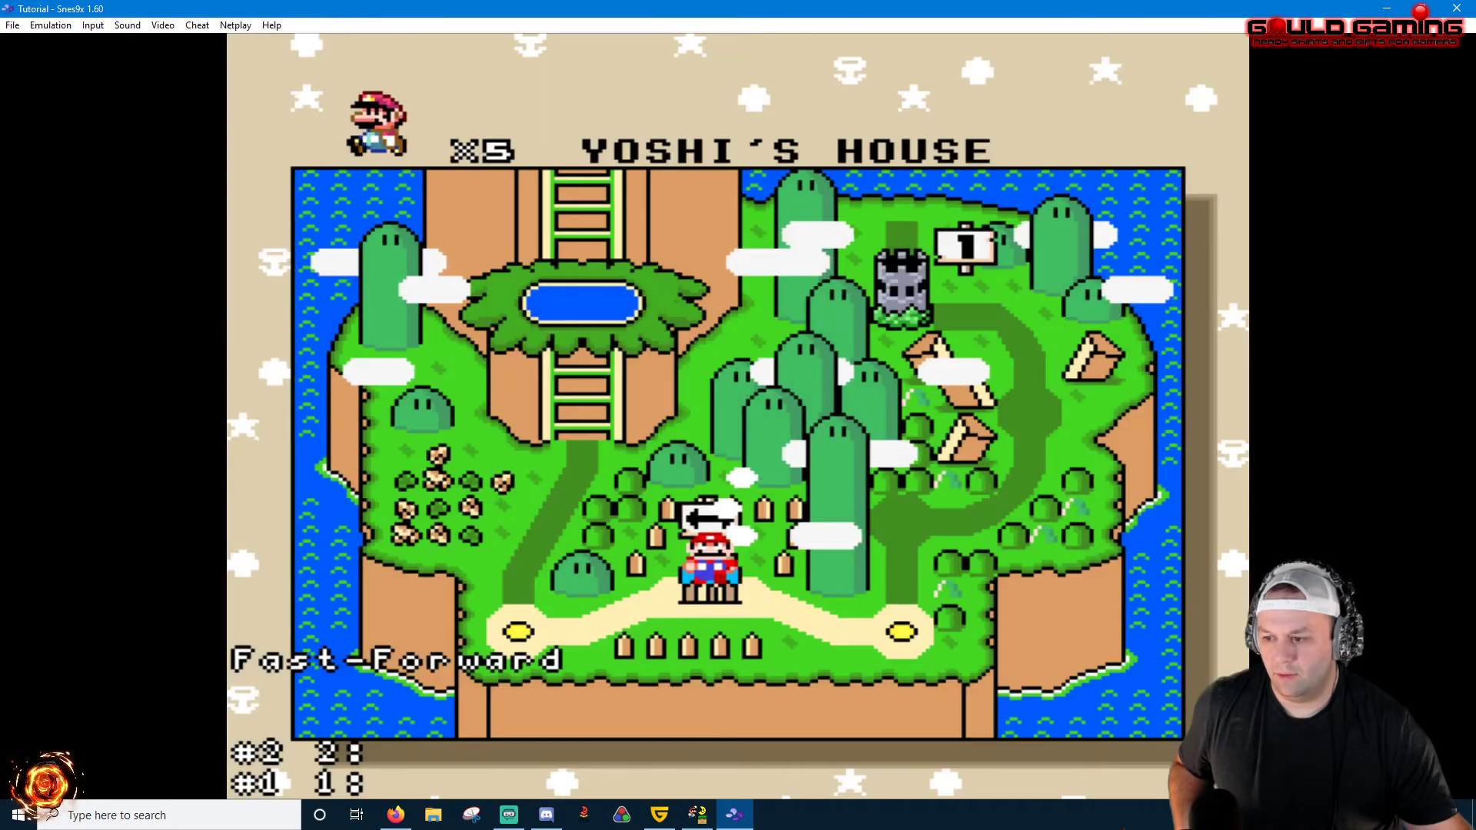
key(Left)
key(c)
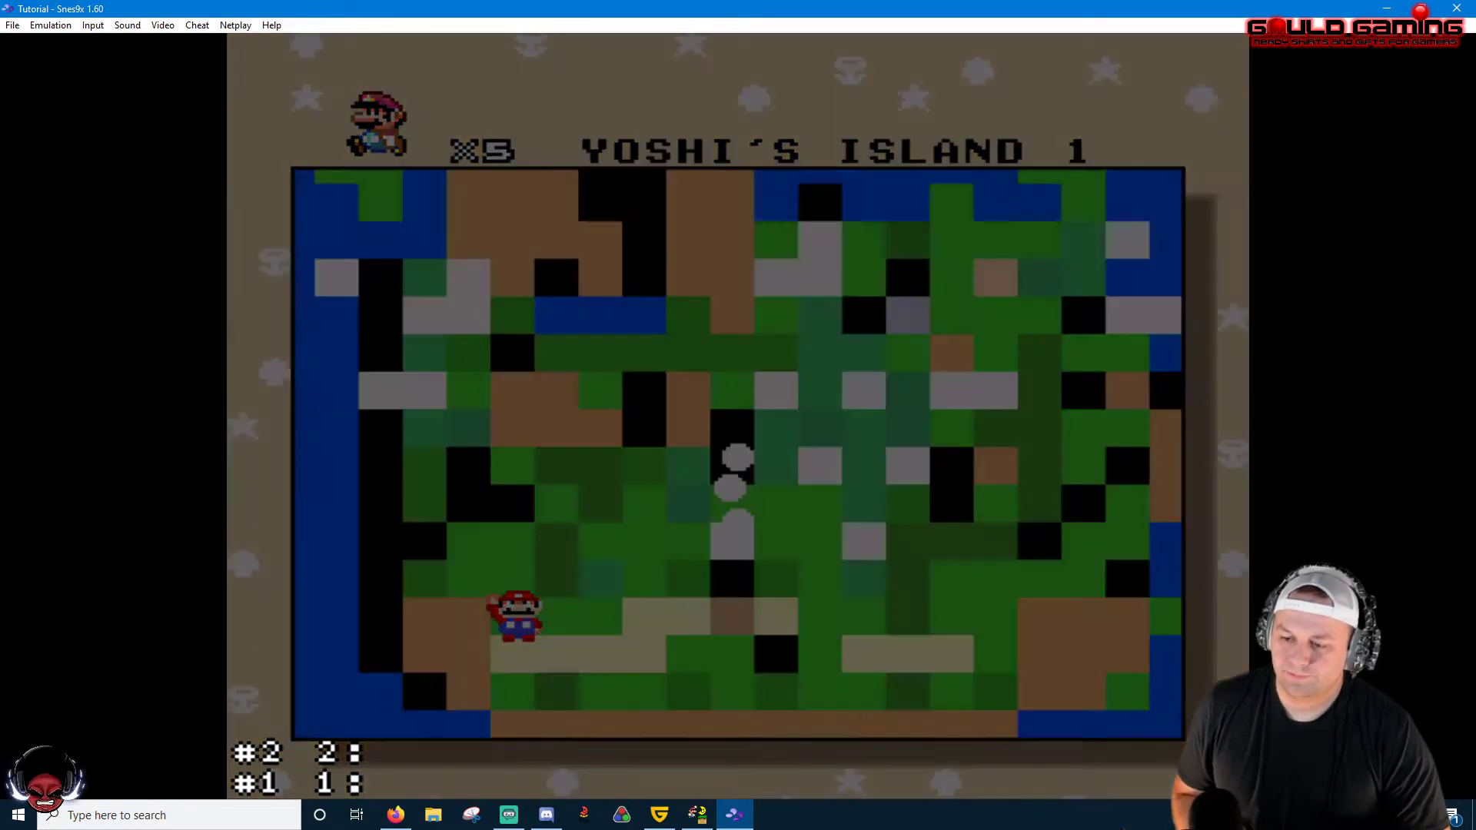
key(Right)
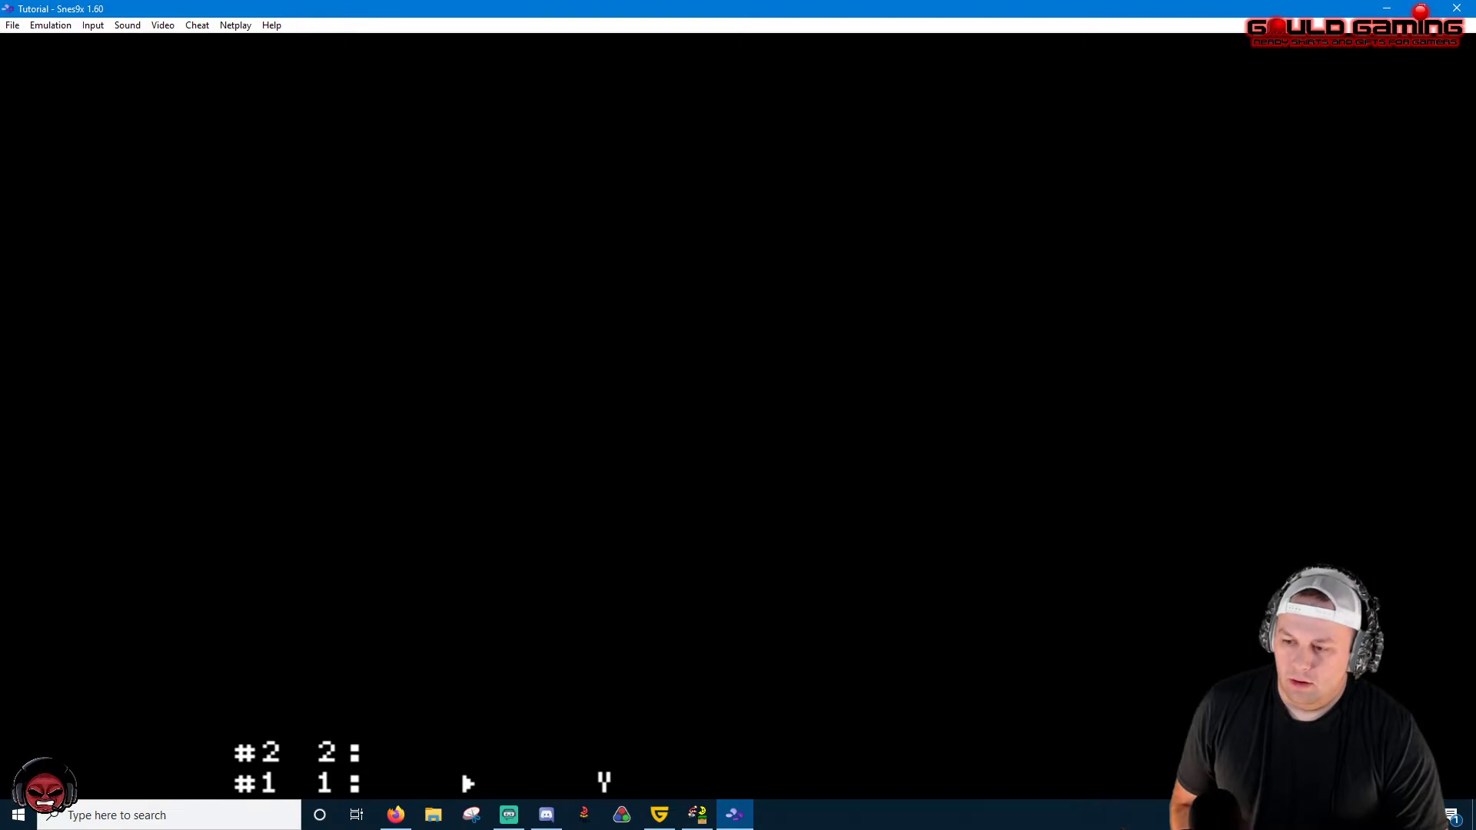
key(c)
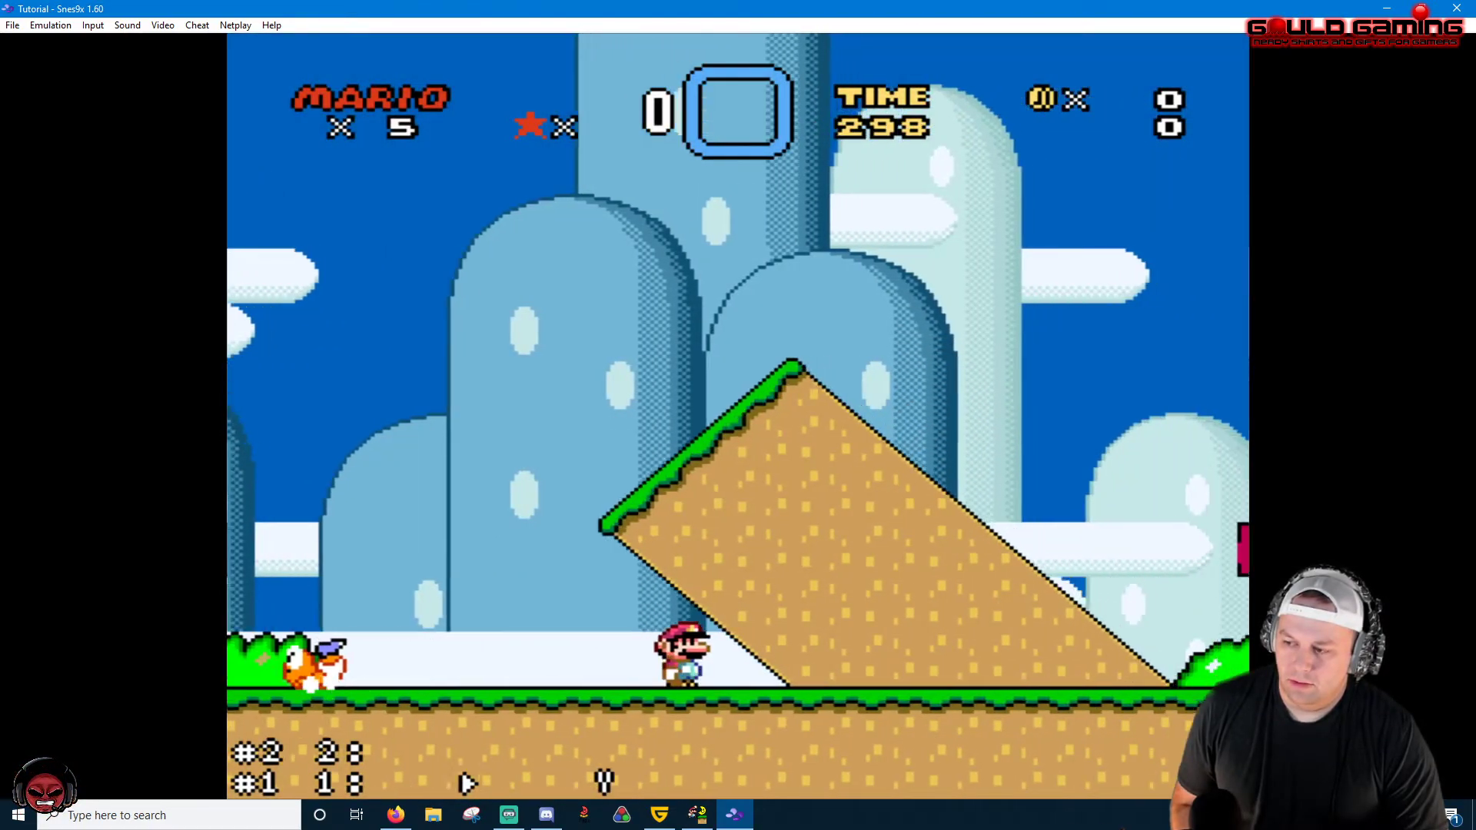
key(Left)
key(c)
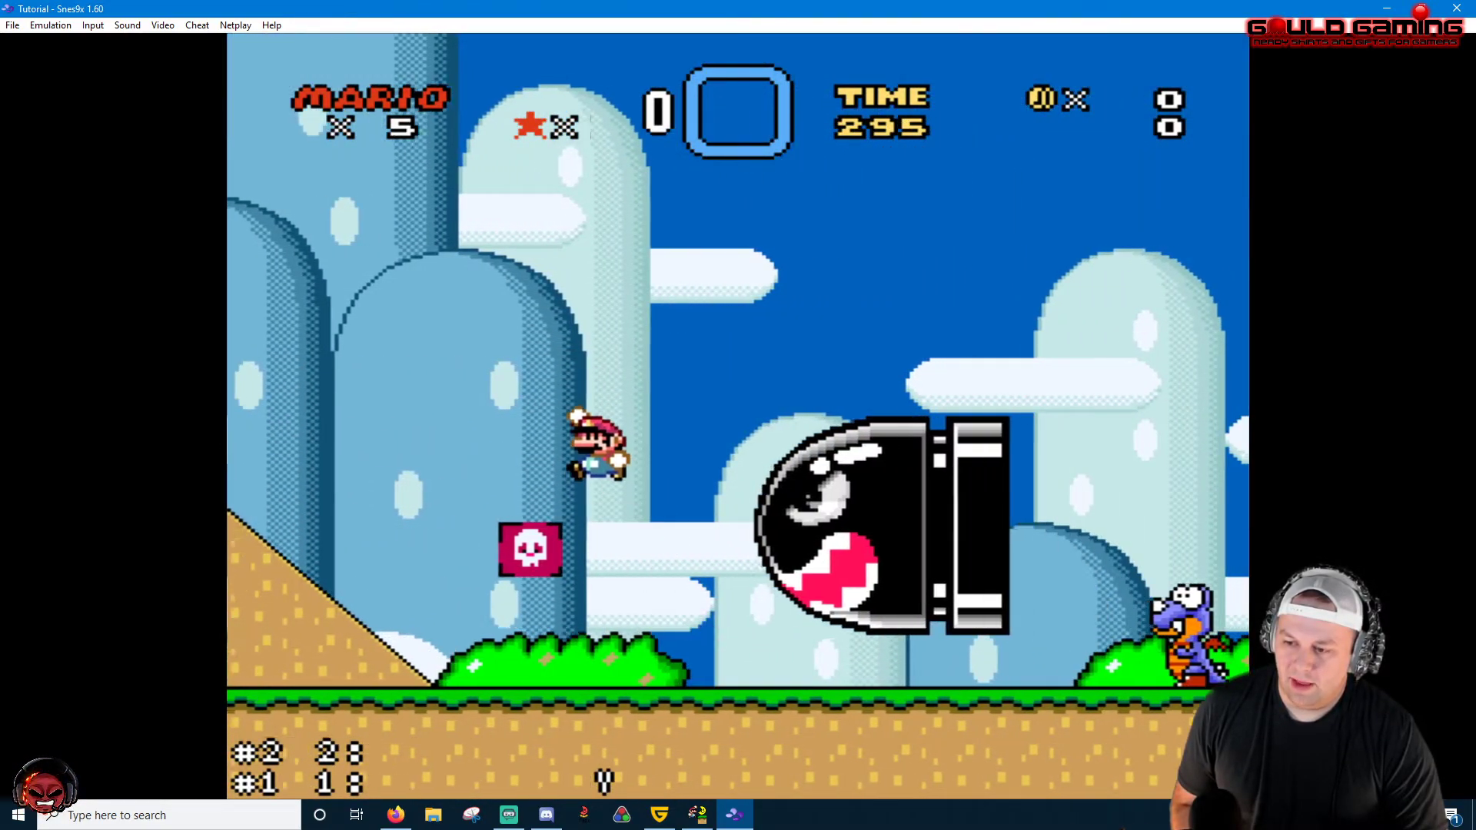
key(c)
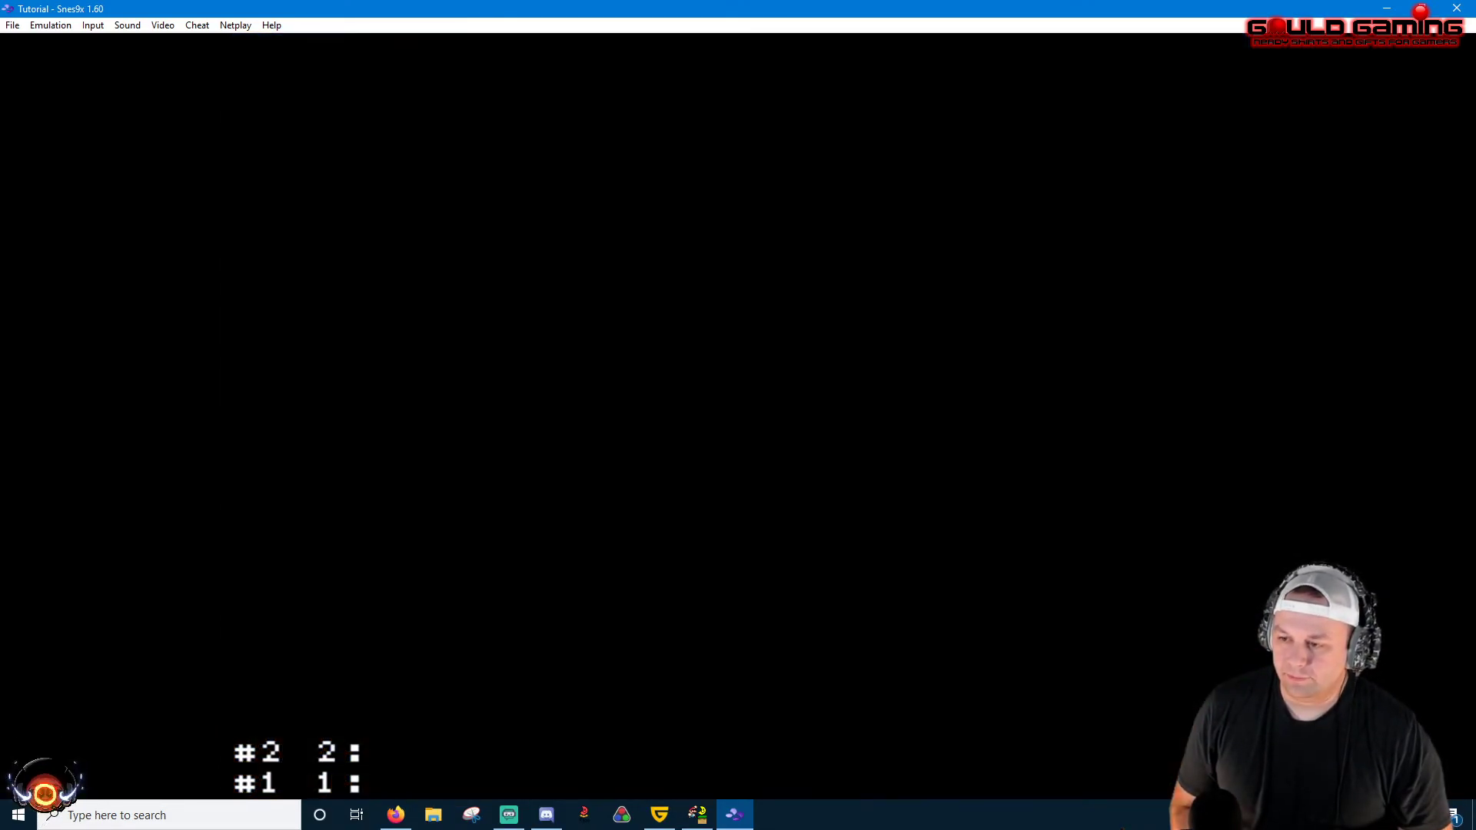
Replay Yoshi's Island 1 until Mario reaches the skull block again, test the block, and close the emulator.
key(c)
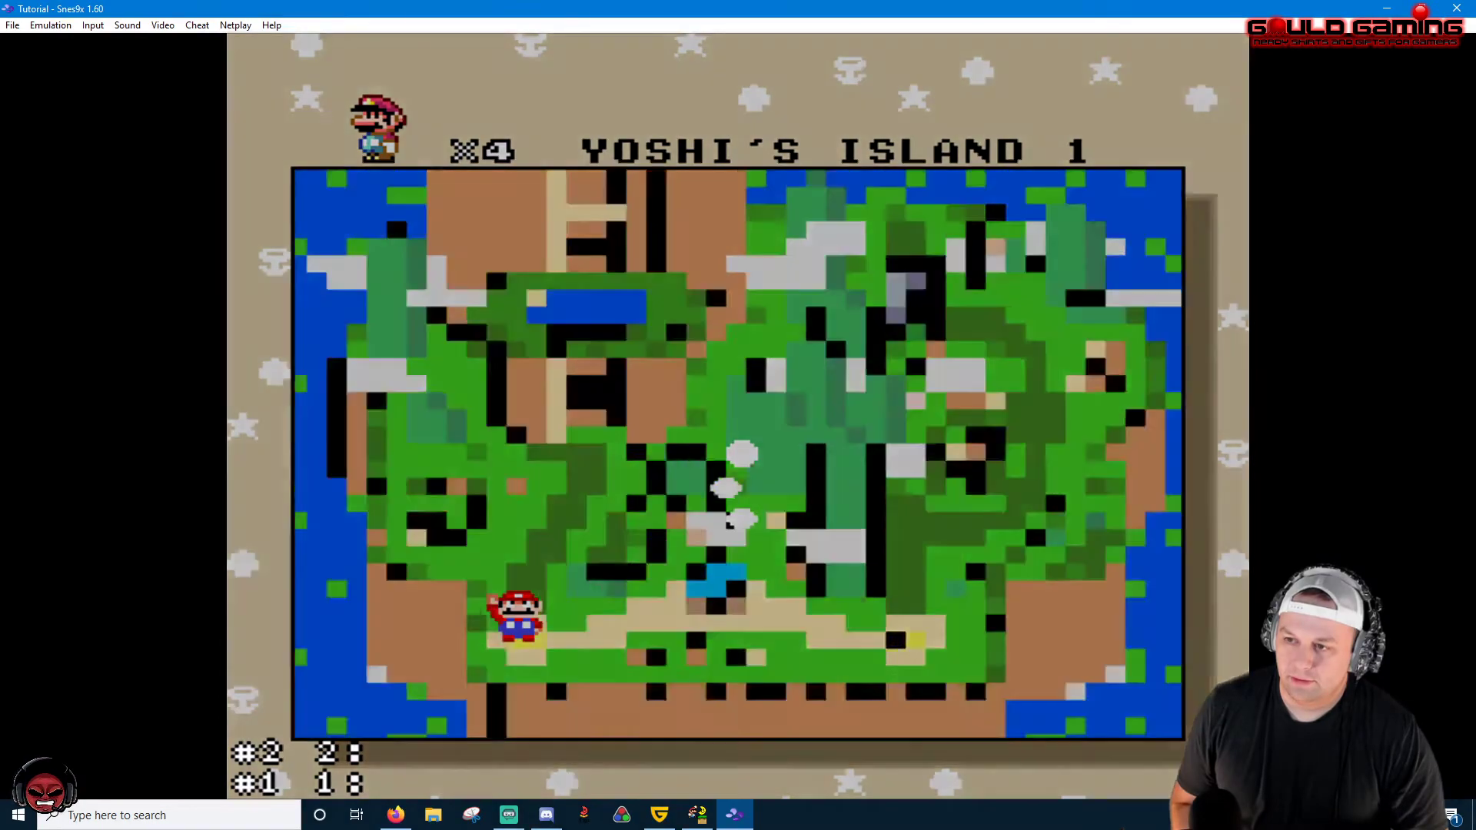
key(Right)
key(x)
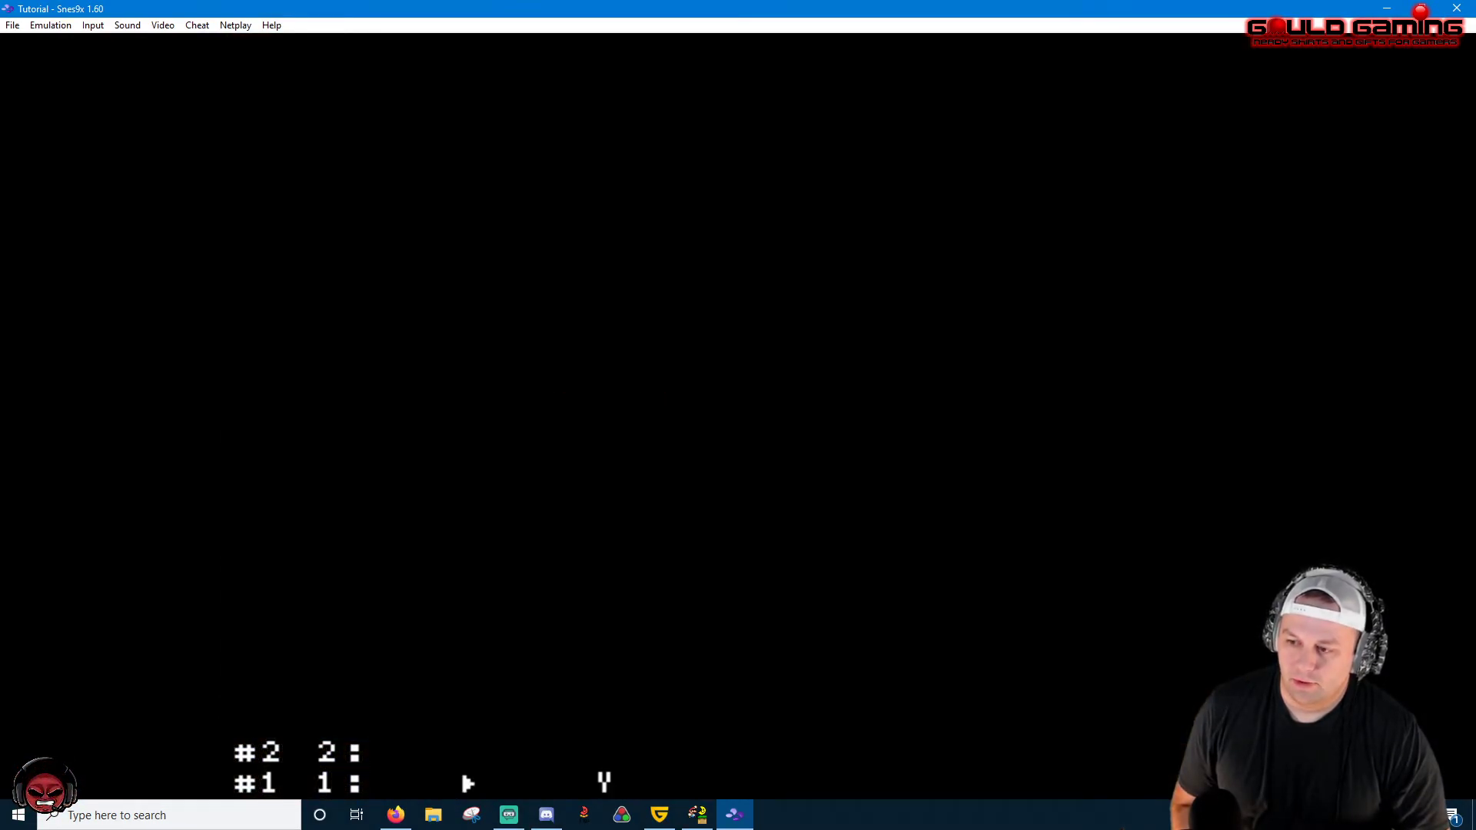
key(c)
key(c)
key(v)
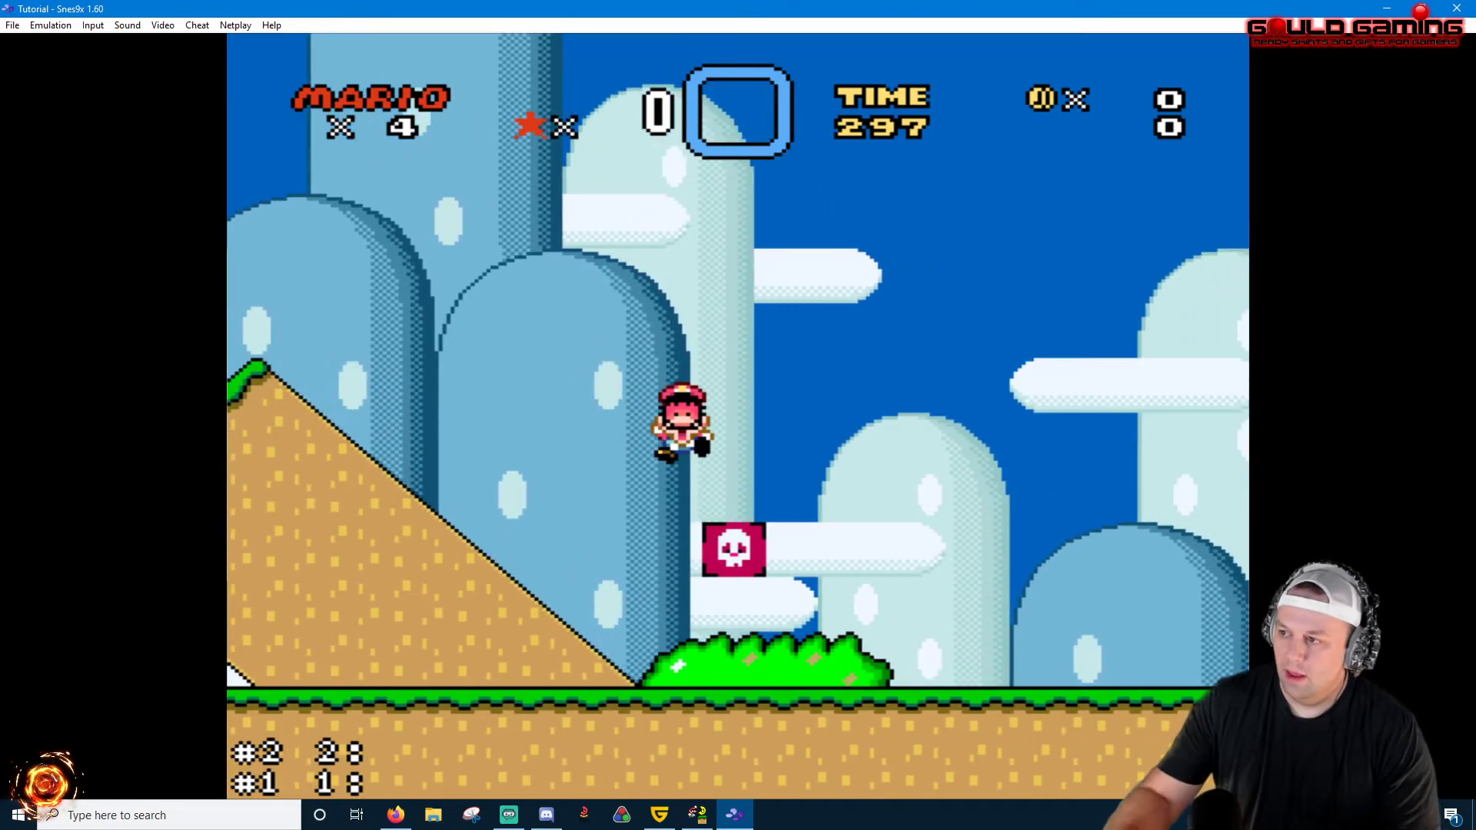
click(1456, 8)
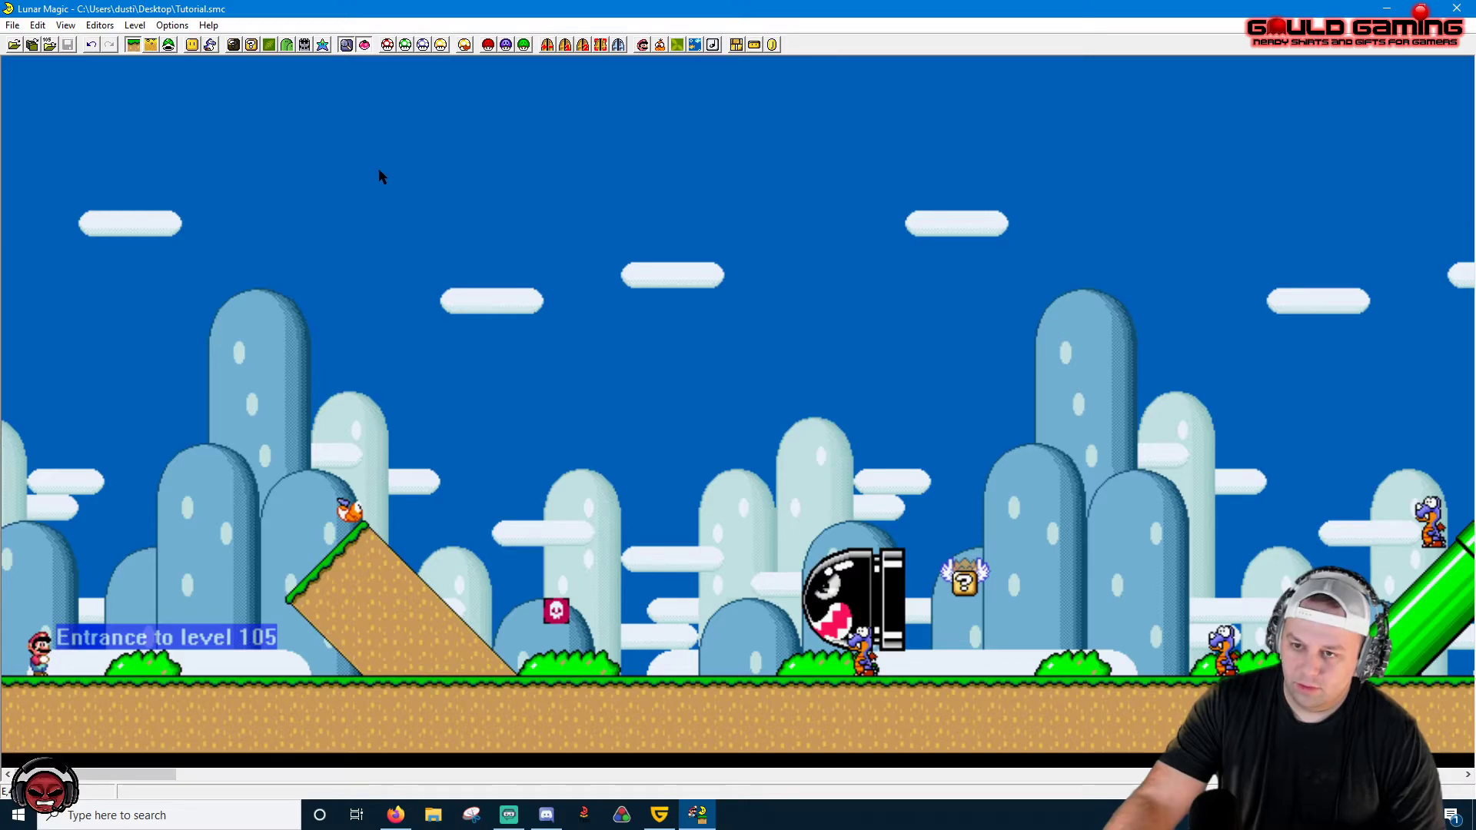
Open level 106 and inspect the Yoshi coin tile 2D in the 16x16 Tile Map Editor.
key(Page_Up)
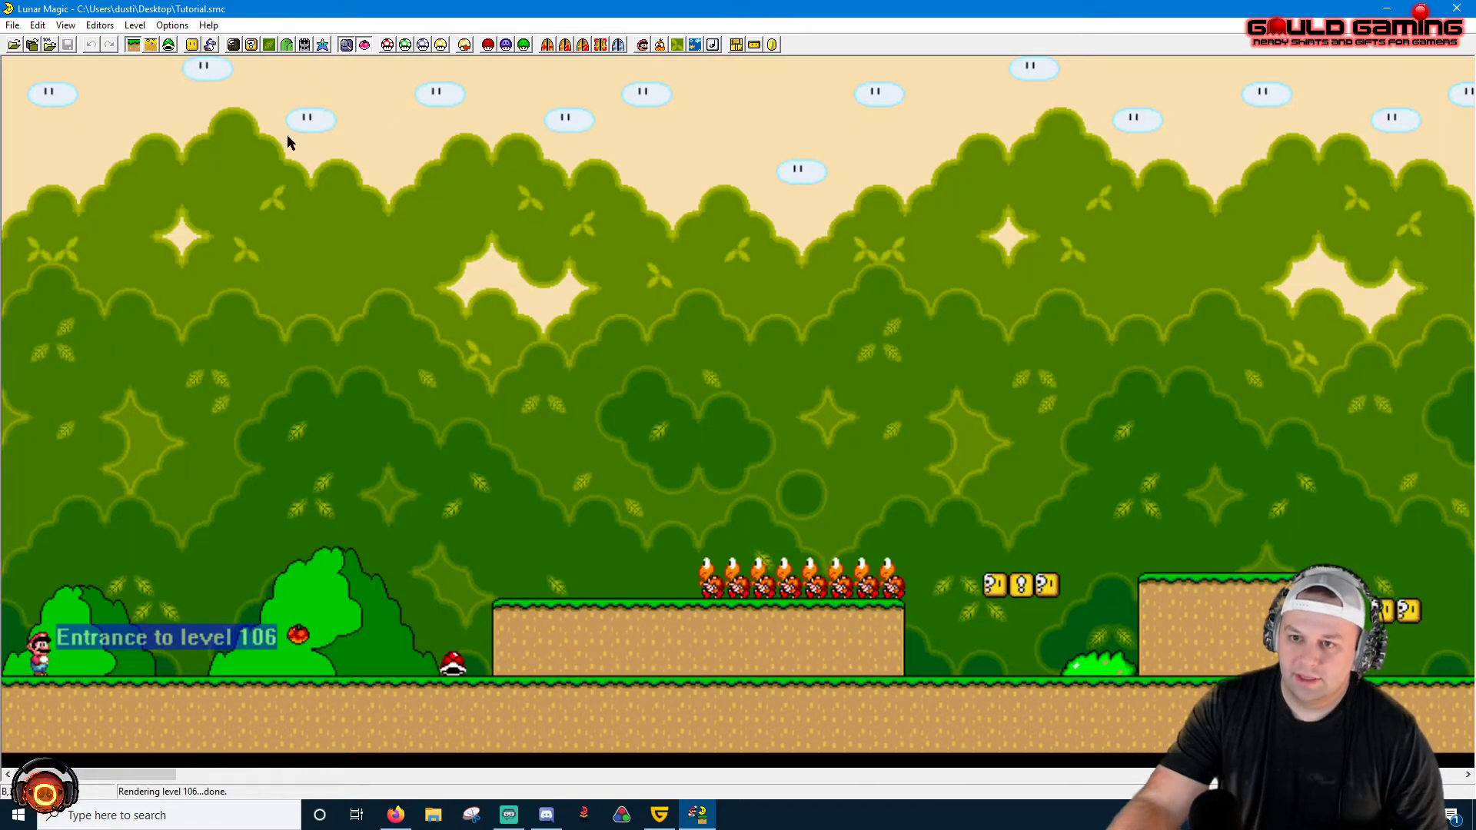
click(250, 49)
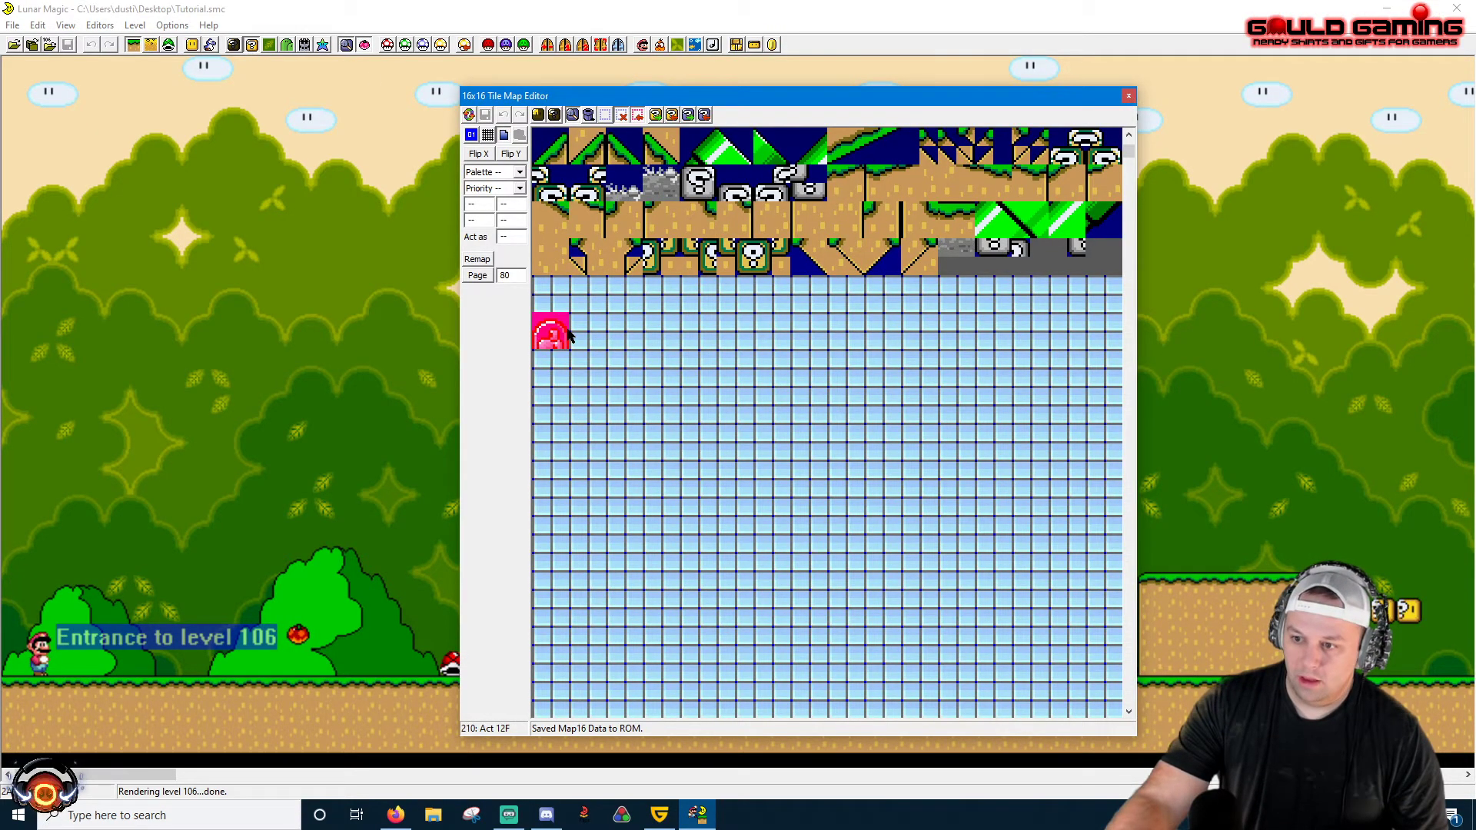
scroll(761, 443, up, 7)
click(1067, 220)
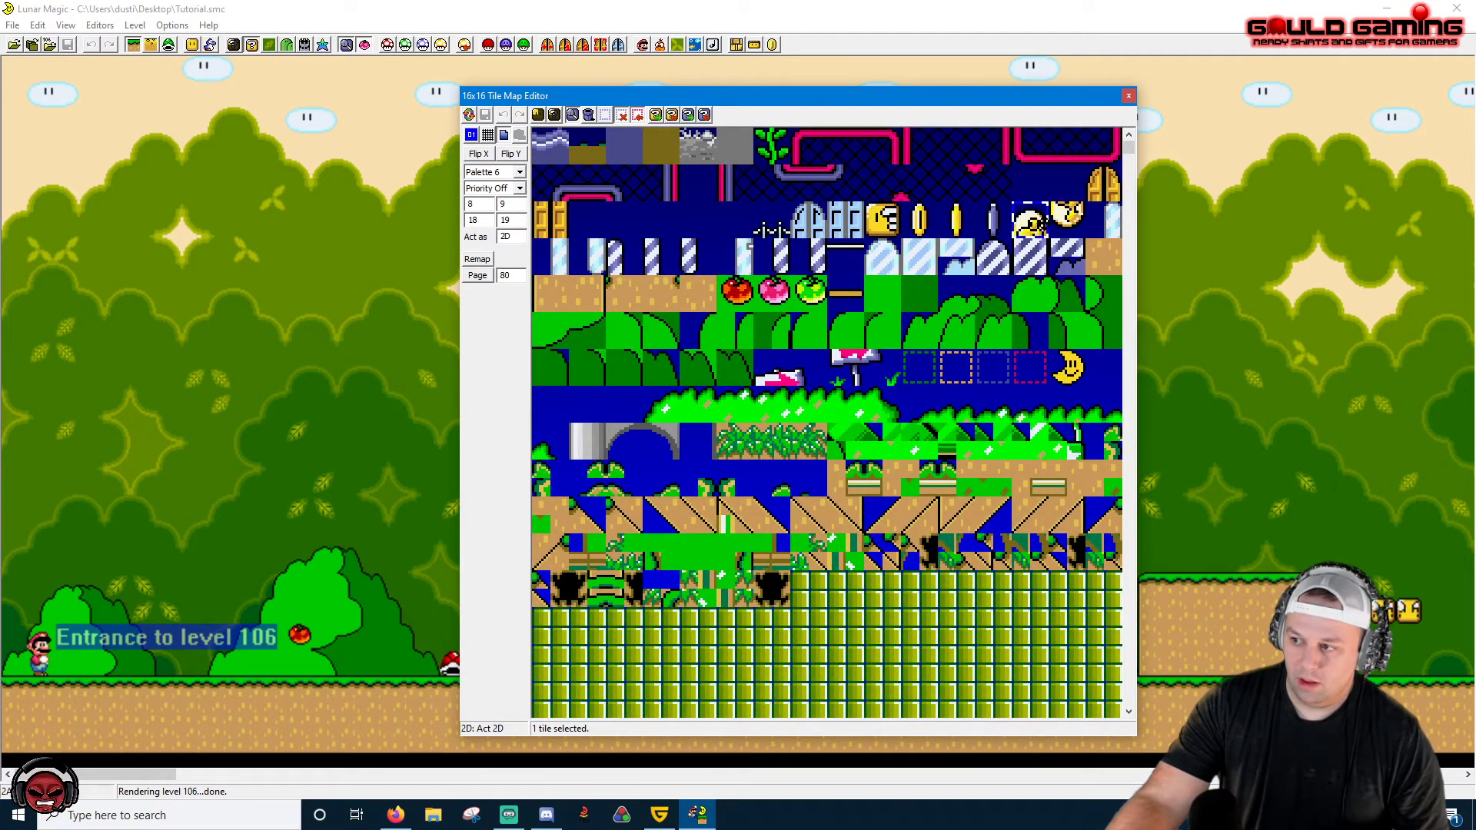
click(1127, 95)
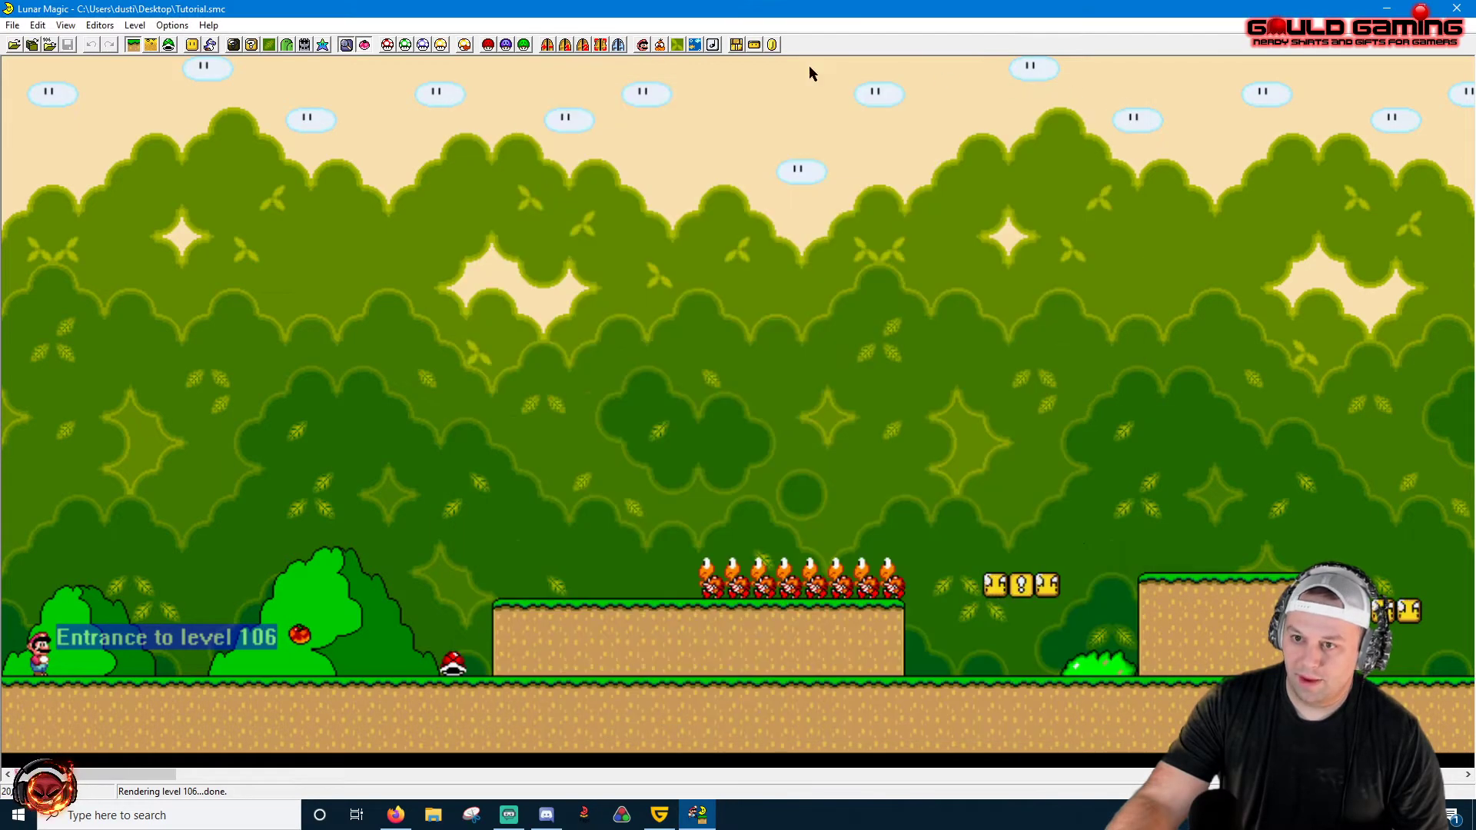
Add a Yoshi coin object (41) to level 106, high in the forest background near the level entrance.
click(201, 43)
double_click(416, 269)
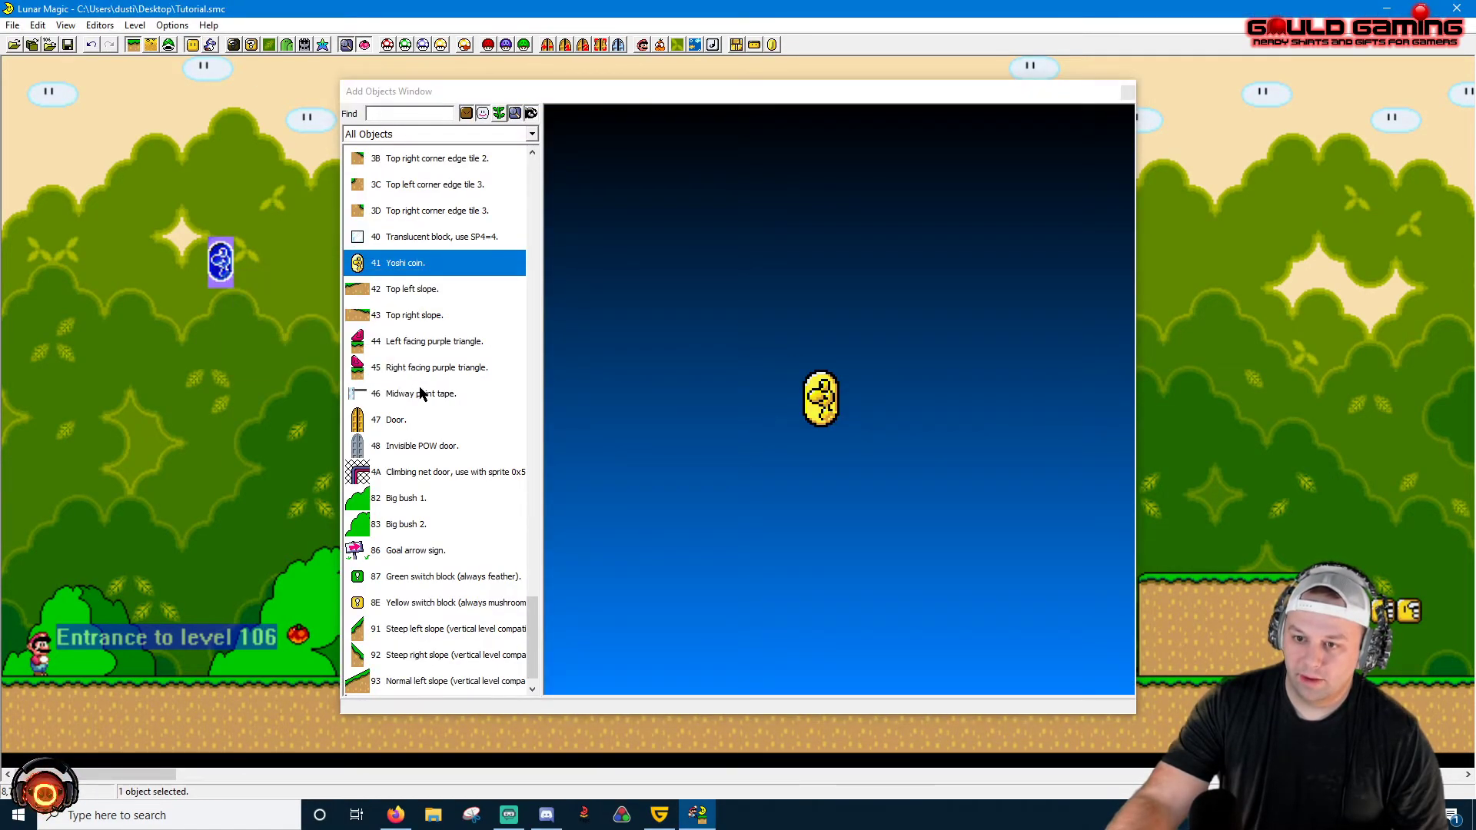
click(1128, 93)
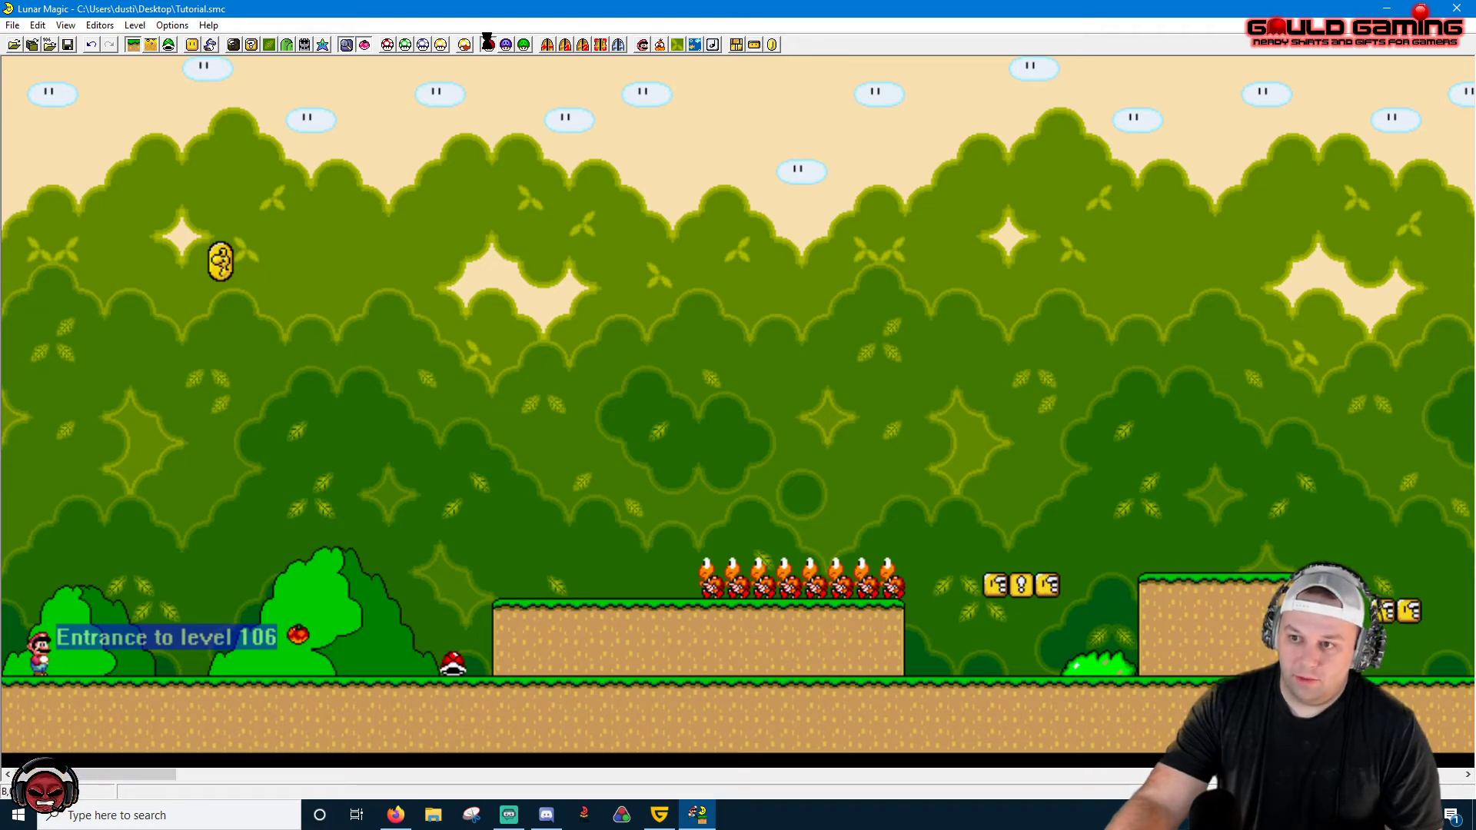
Enable the Super GFX Bypass for level 106 and set FG1 to ExGFX file 100.
click(633, 265)
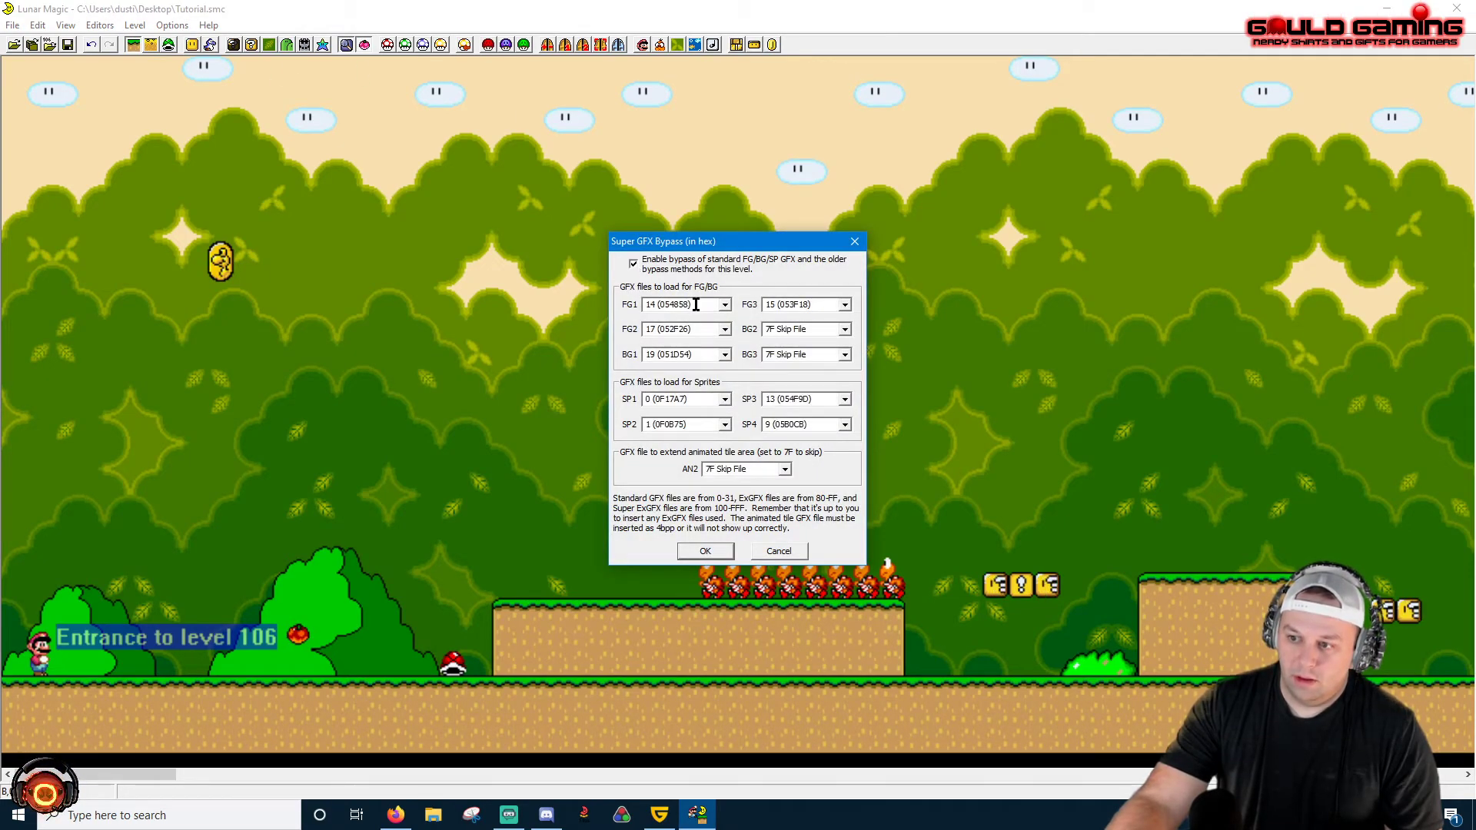
click(724, 304)
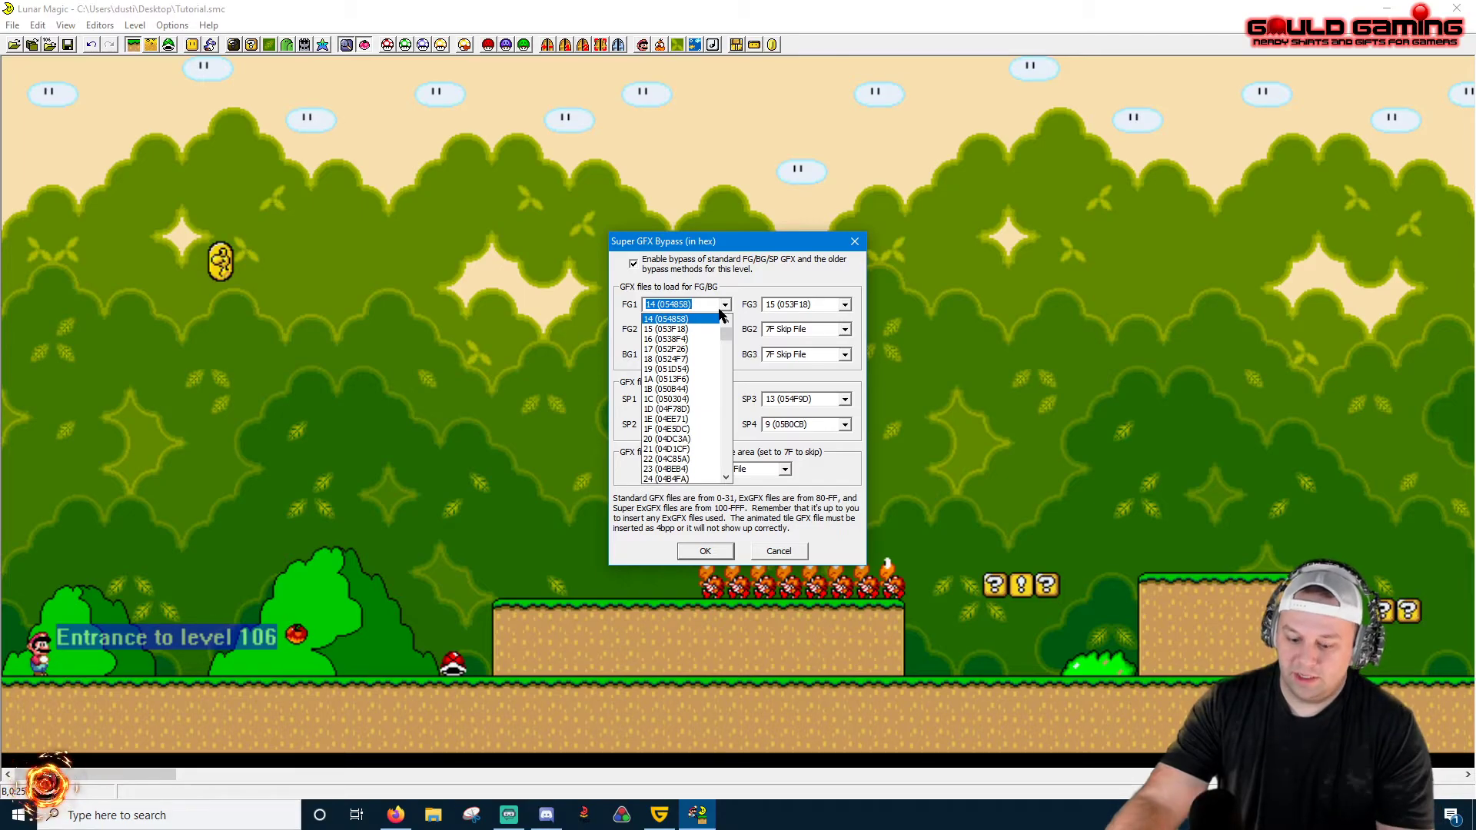
text(41)
key(BackSpace)
key(BackSpace)
key(BackSpace)
text(100)
key(Return)
click(704, 552)
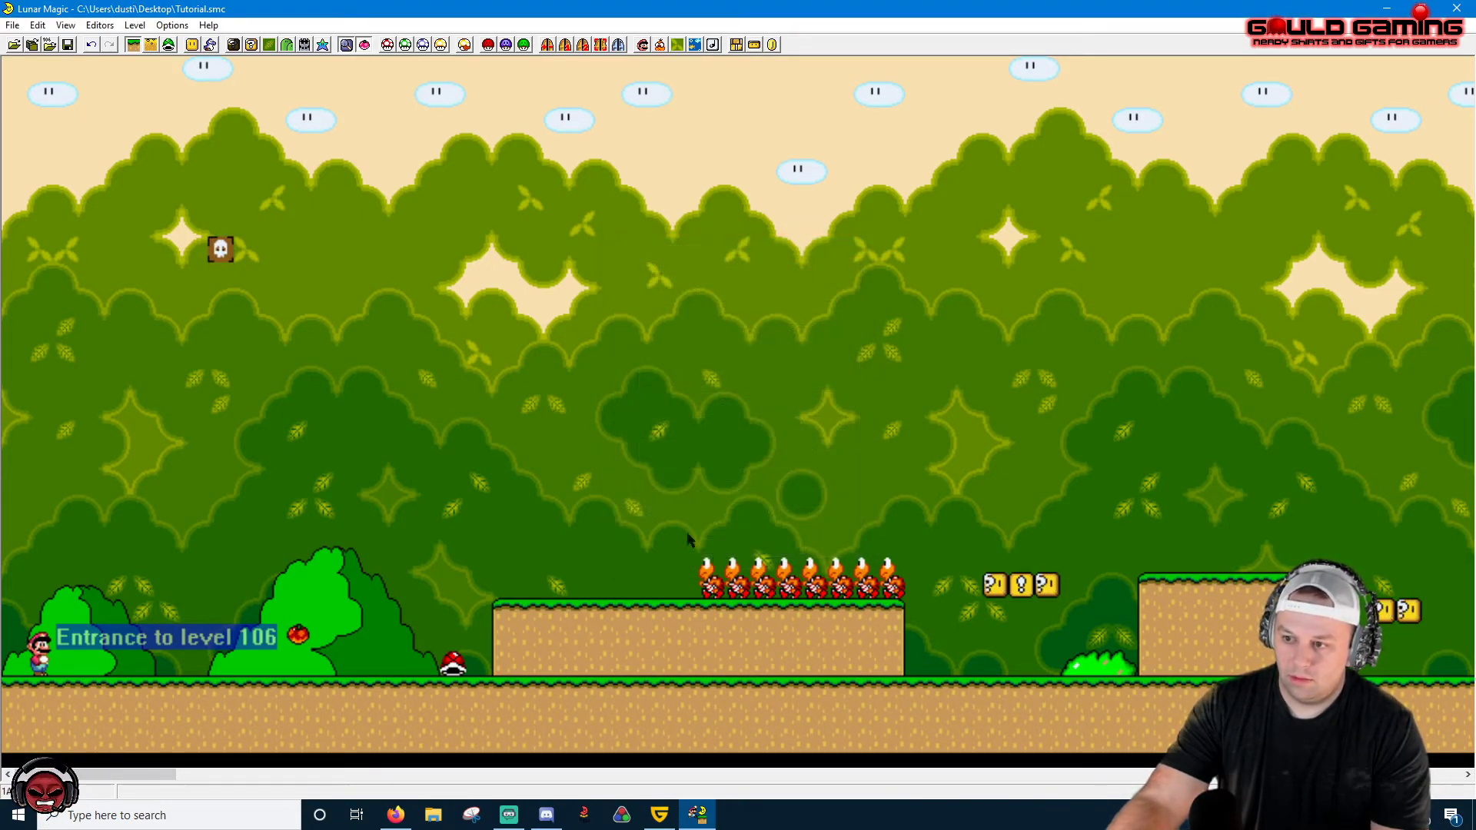